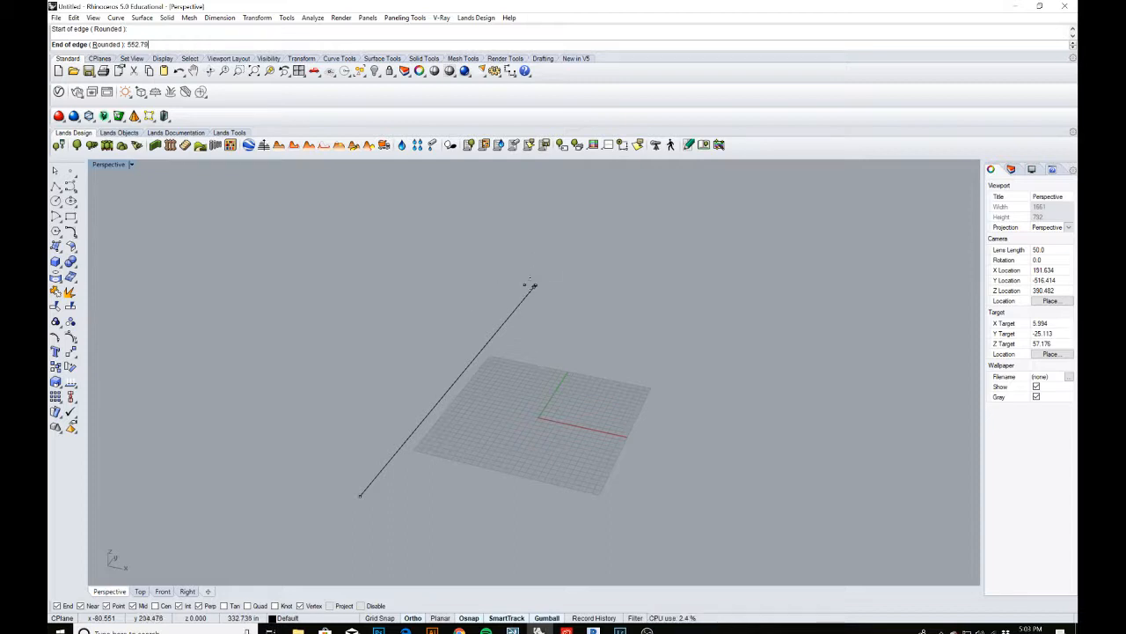
# Draw the classroom outline as a three-point rectangle with a 552.79 in edge and a 575.22 in width
pyautogui.press('Return')
pyautogui.click(531, 284)
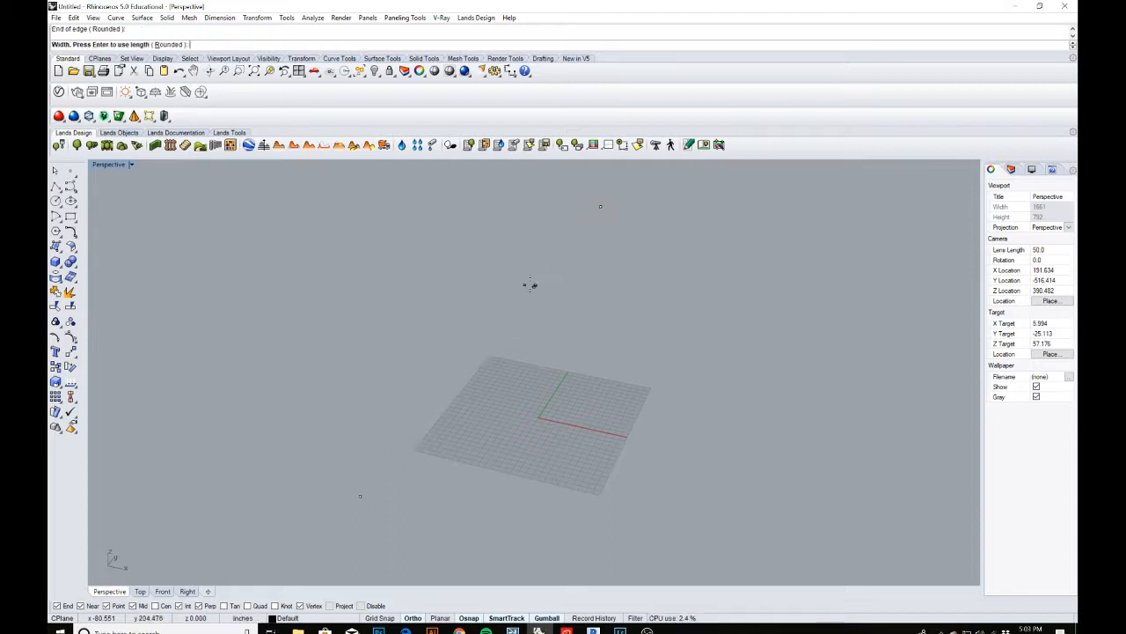
pyautogui.scroll(-3, 711, 226)
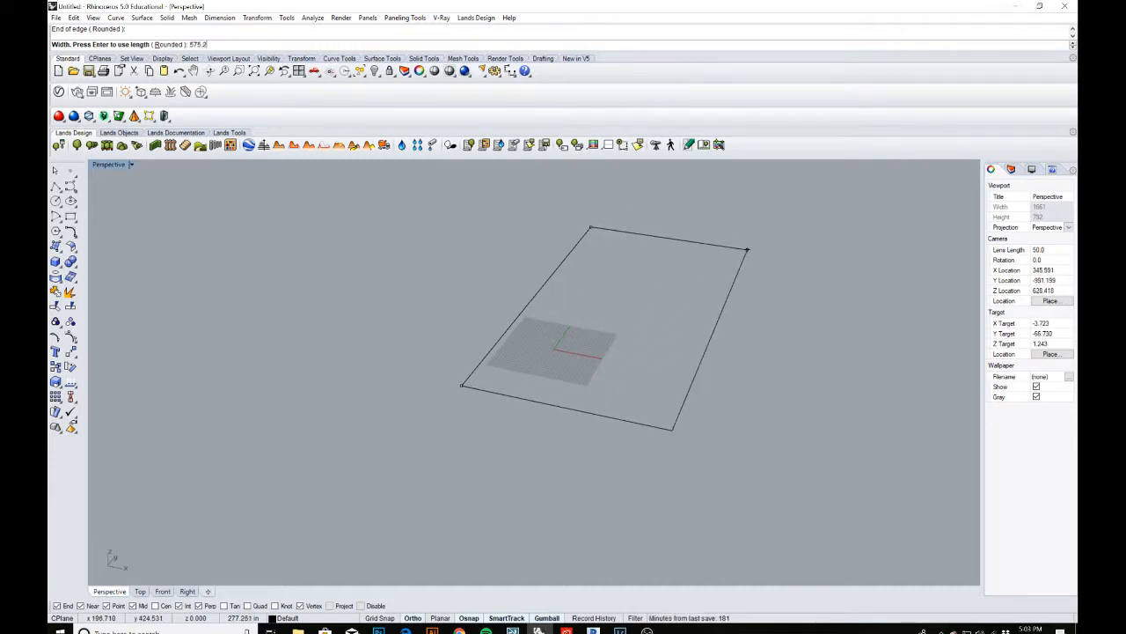
pyautogui.press('Return')
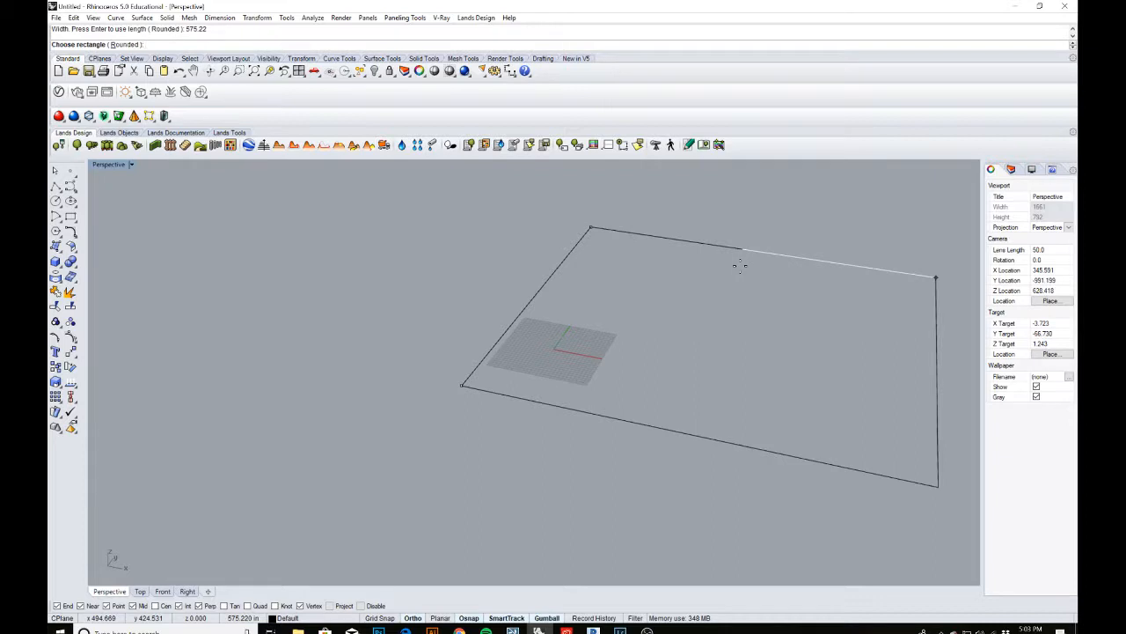
pyautogui.click(740, 265)
# Offset the rectangle 2' inward to create the inner wall line, and clear the selection
pyautogui.moveTo(740, 266); pyautogui.dragTo(606, 367, button='right')
pyautogui.scroll(6, 550, 466)
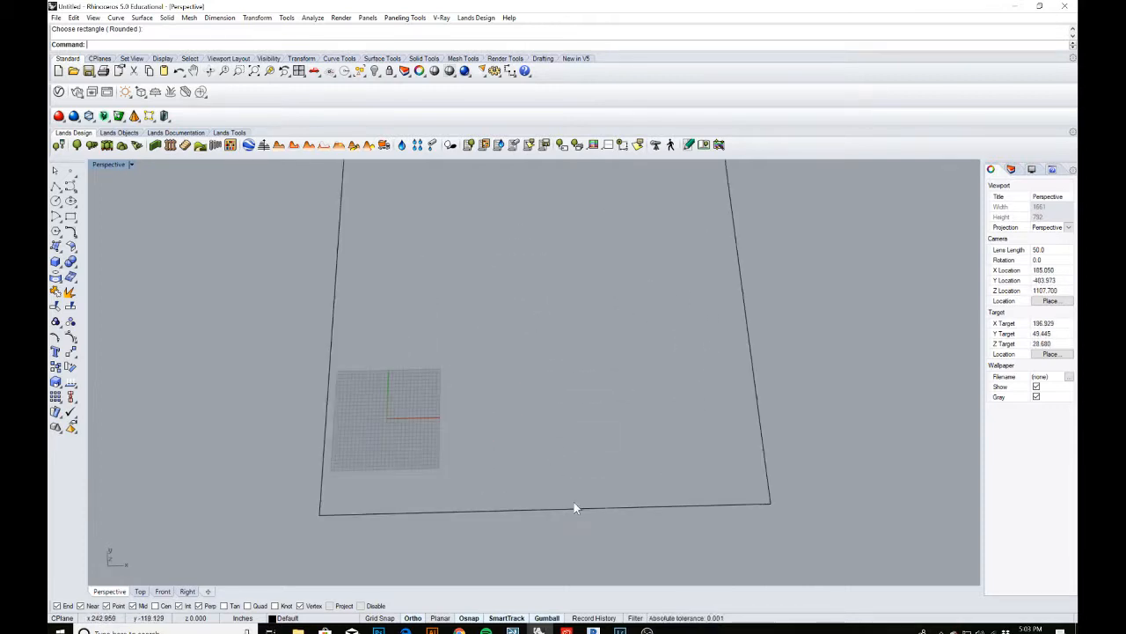
pyautogui.click(577, 510)
pyautogui.write('Of')
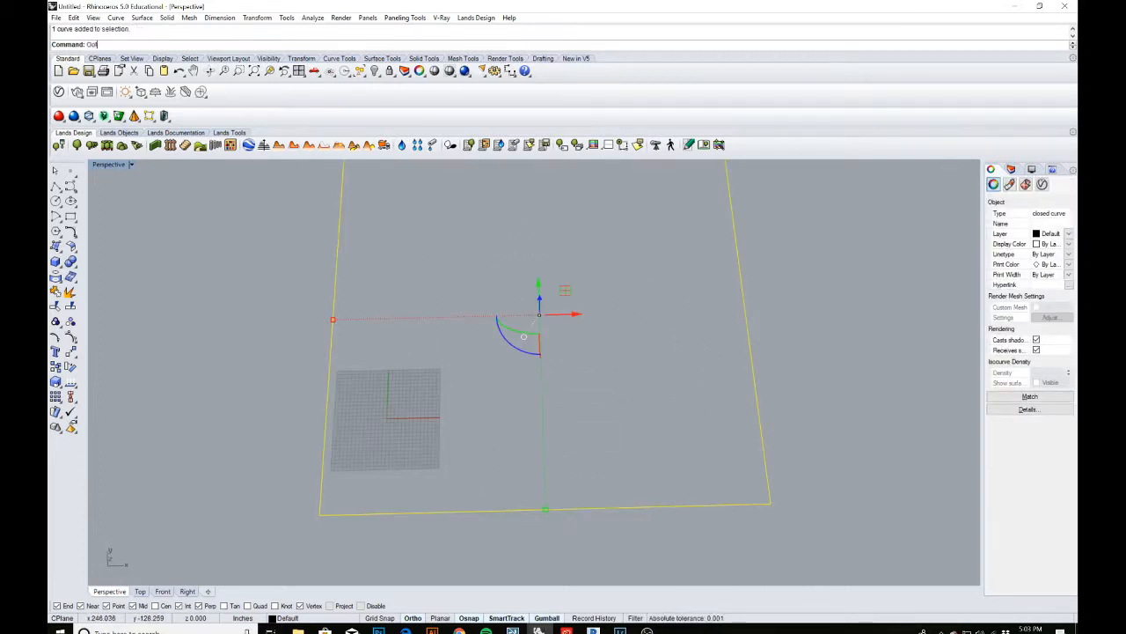
pyautogui.write('fset')
pyautogui.press('Return')
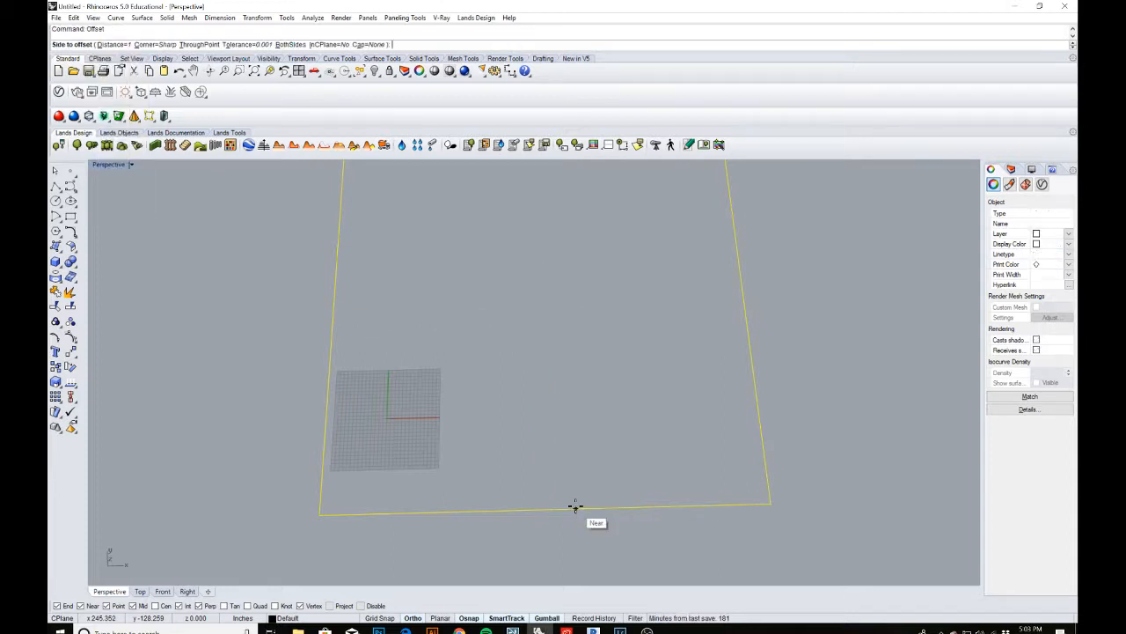
pyautogui.write("2'")
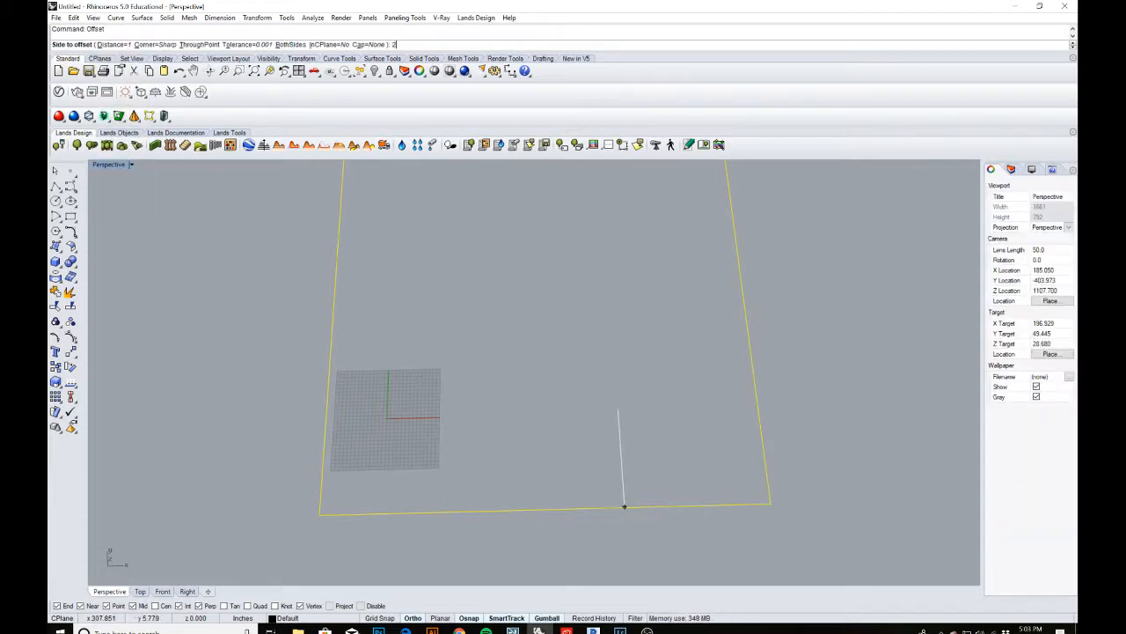
pyautogui.press('Return')
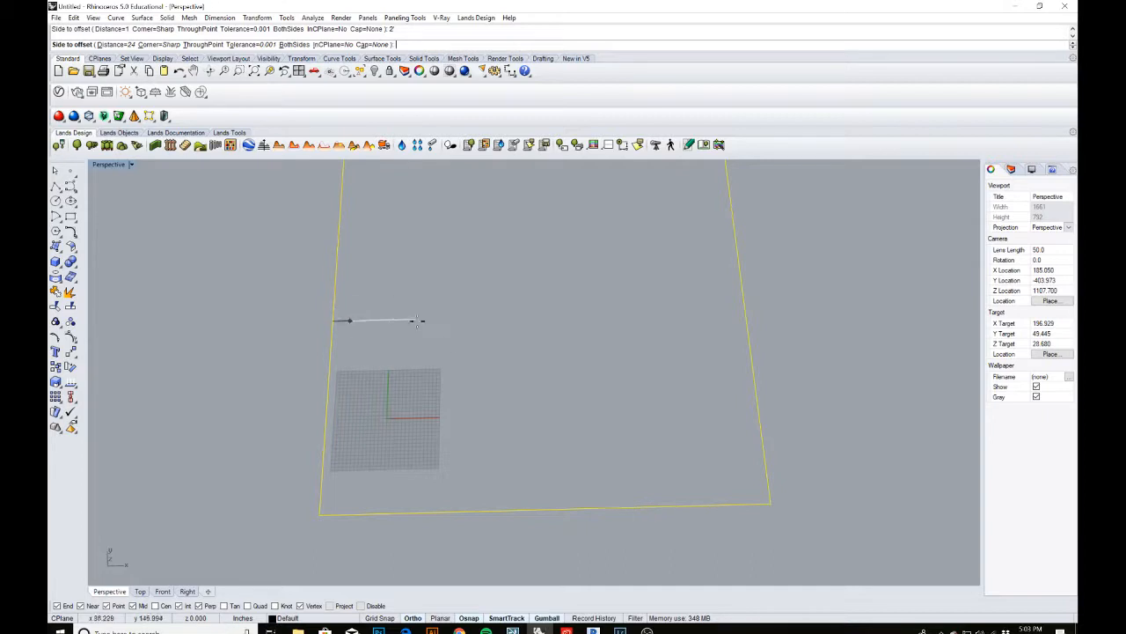
pyautogui.click(453, 344)
pyautogui.click(258, 427)
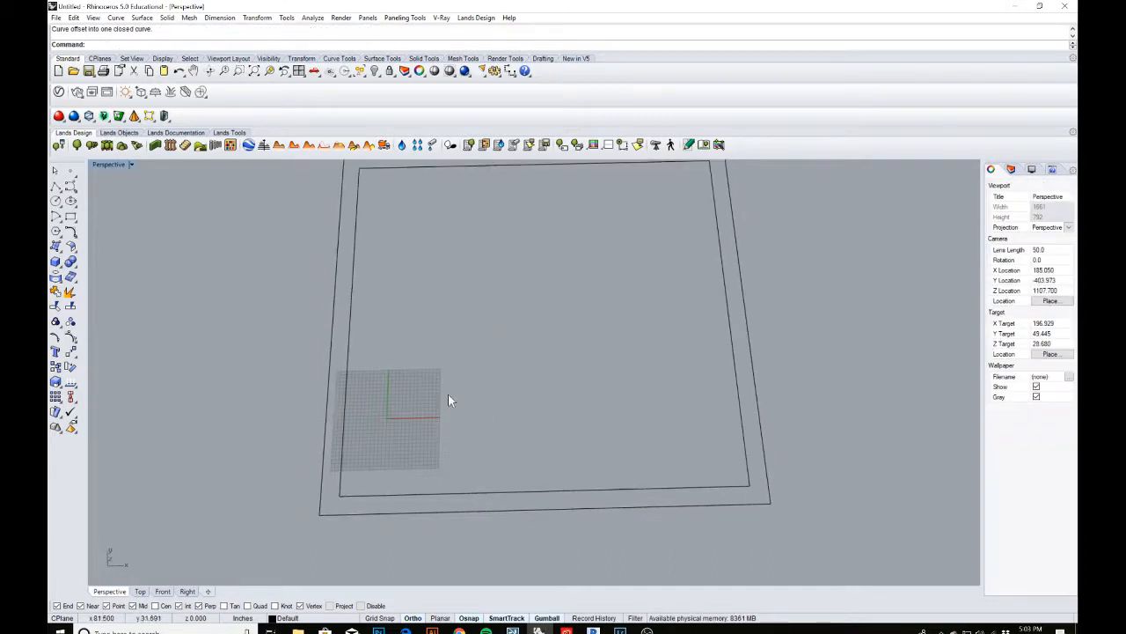
# Switch to the maximized Top view and frame the lower-left corner of the two rectangles
pyautogui.scroll(-3, 448, 392)
pyautogui.moveTo(448, 392); pyautogui.dragTo(432, 362, button='right')
pyautogui.scroll(4, 435, 387)
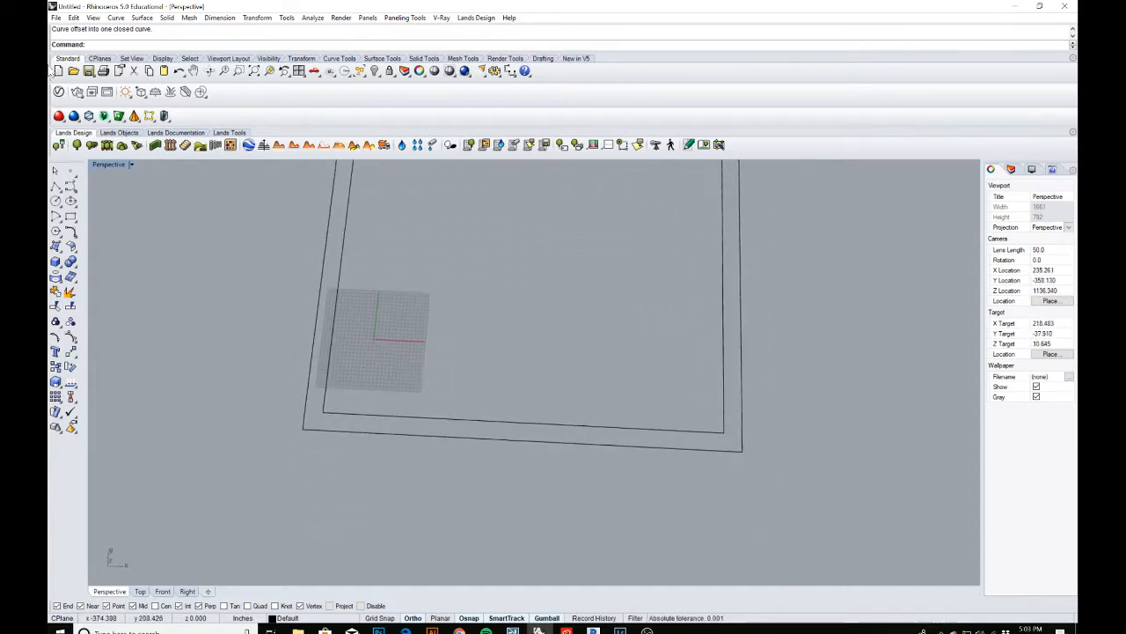
pyautogui.doubleClick(111, 163)
pyautogui.doubleClick(98, 164)
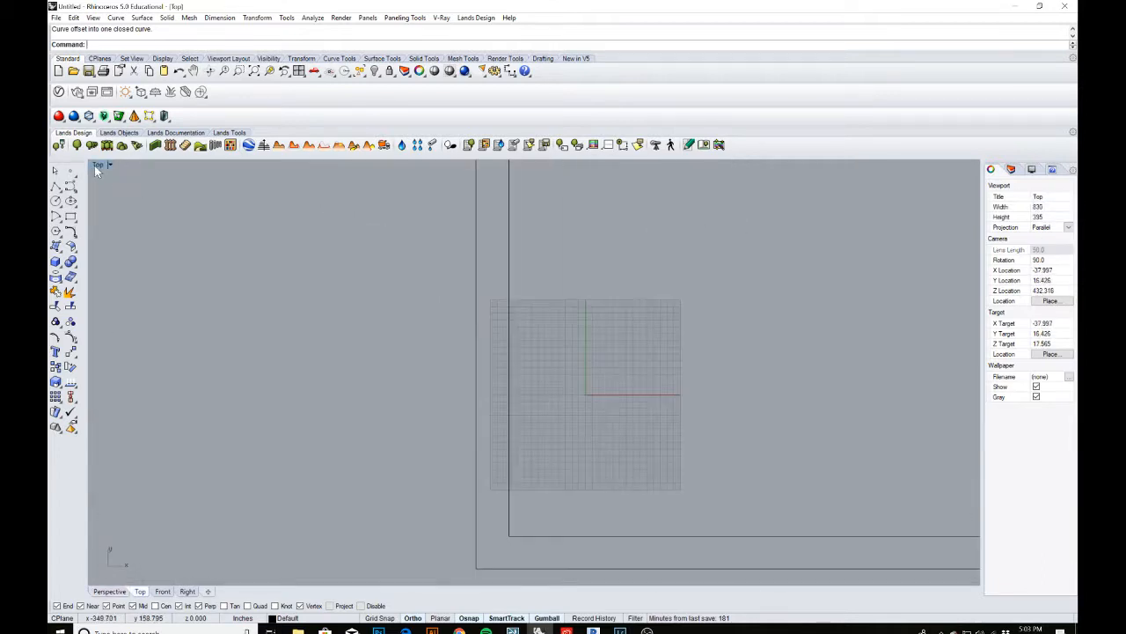
pyautogui.scroll(-5, 539, 420)
pyautogui.moveTo(539, 420); pyautogui.dragTo(424, 399, button='right')
pyautogui.scroll(6, 414, 447)
pyautogui.scroll(-4, 414, 449)
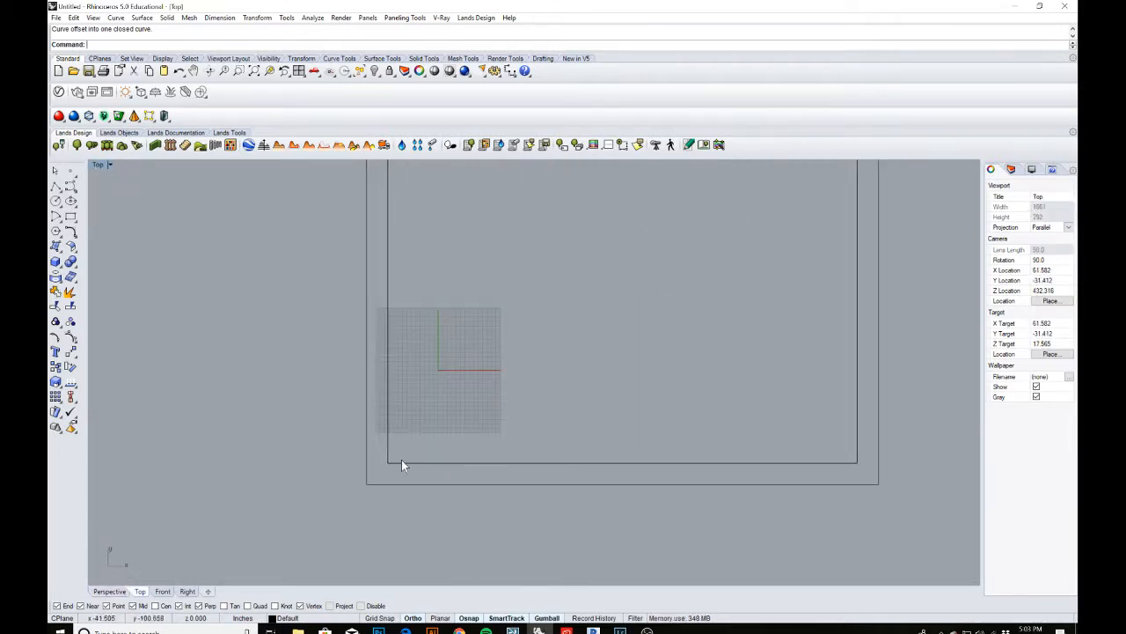
pyautogui.scroll(3, 396, 467)
pyautogui.moveTo(420, 455); pyautogui.dragTo(392, 428, button='right')
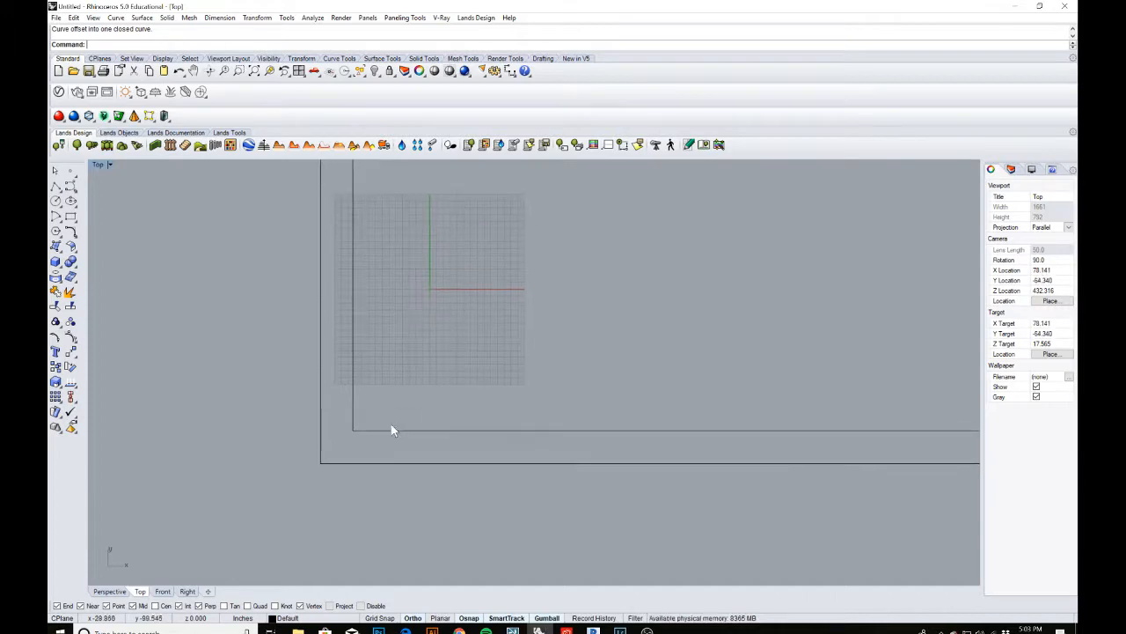
# Consult the classroom plan PDF, then start a polyline on the inner rectangle's left edge with a 30.91 in segment running horizontally inward
pyautogui.click(405, 630)
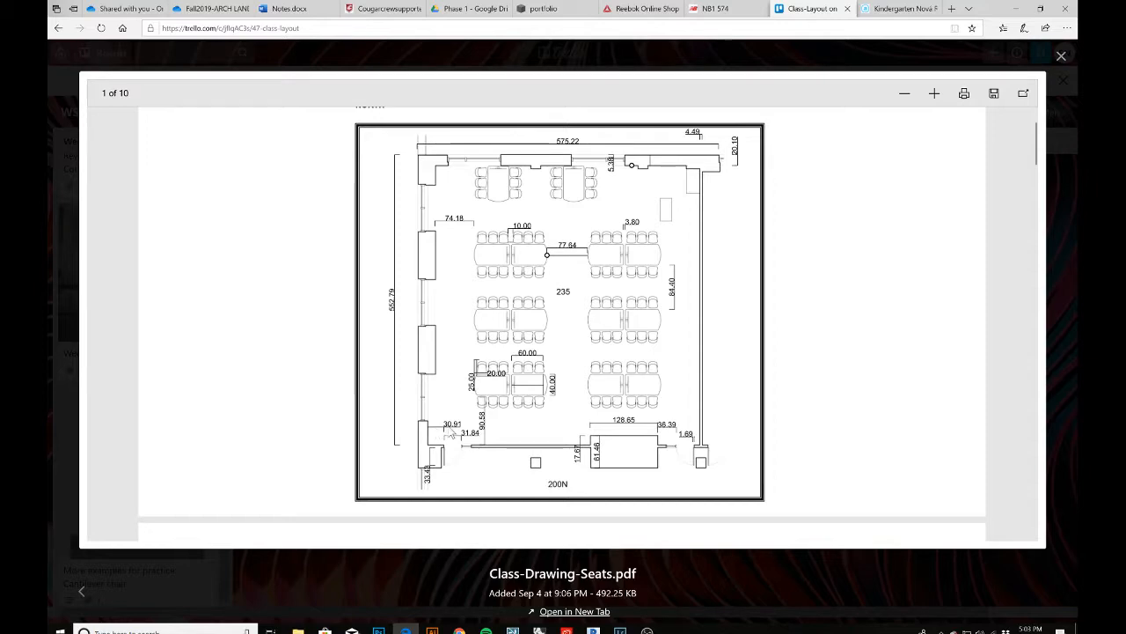
pyautogui.click(1016, 9)
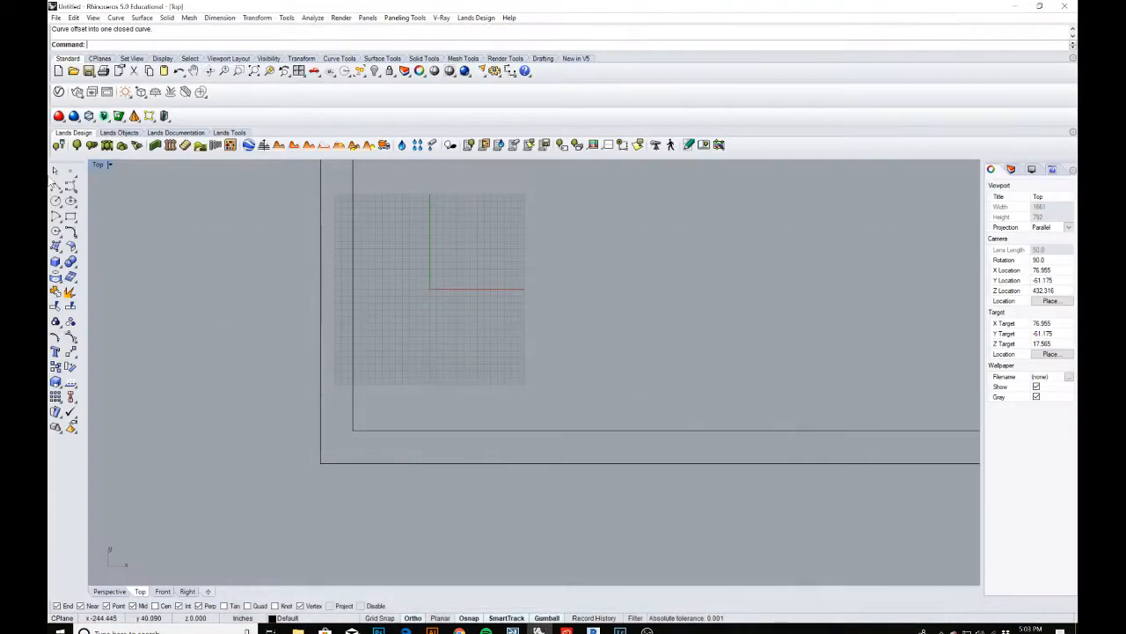
pyautogui.click(56, 186)
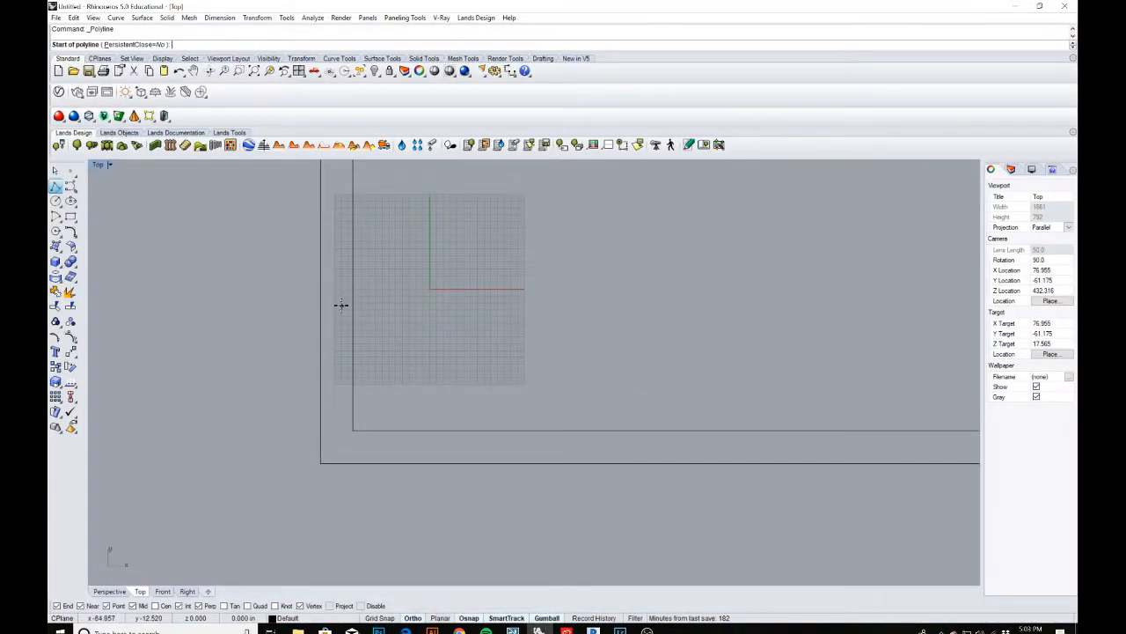
pyautogui.click(352, 357)
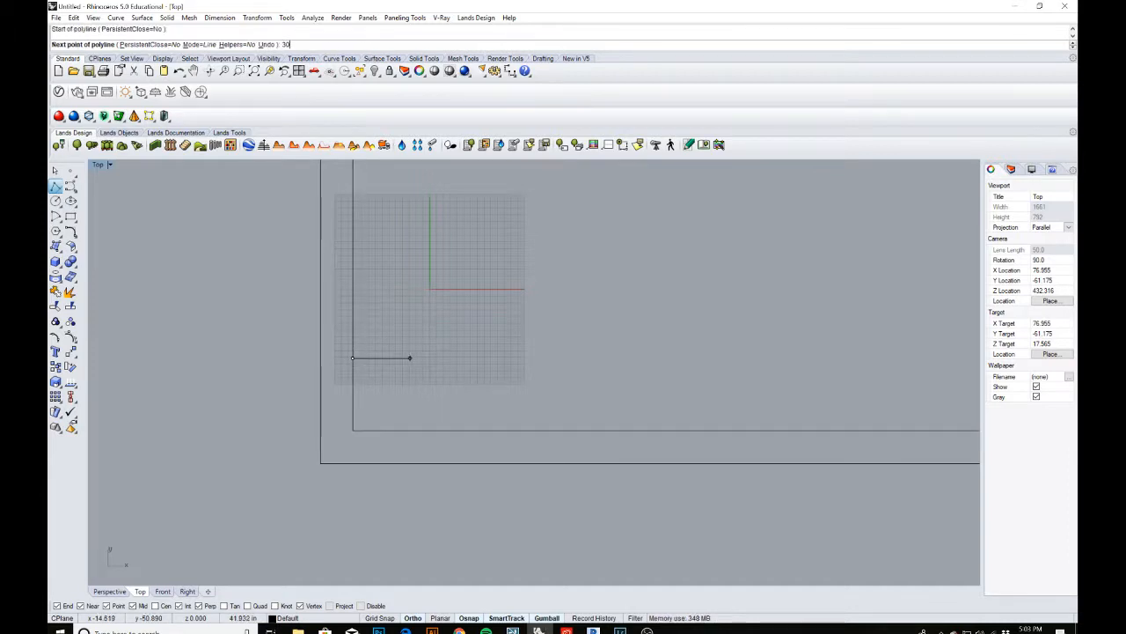
pyautogui.write('30.91')
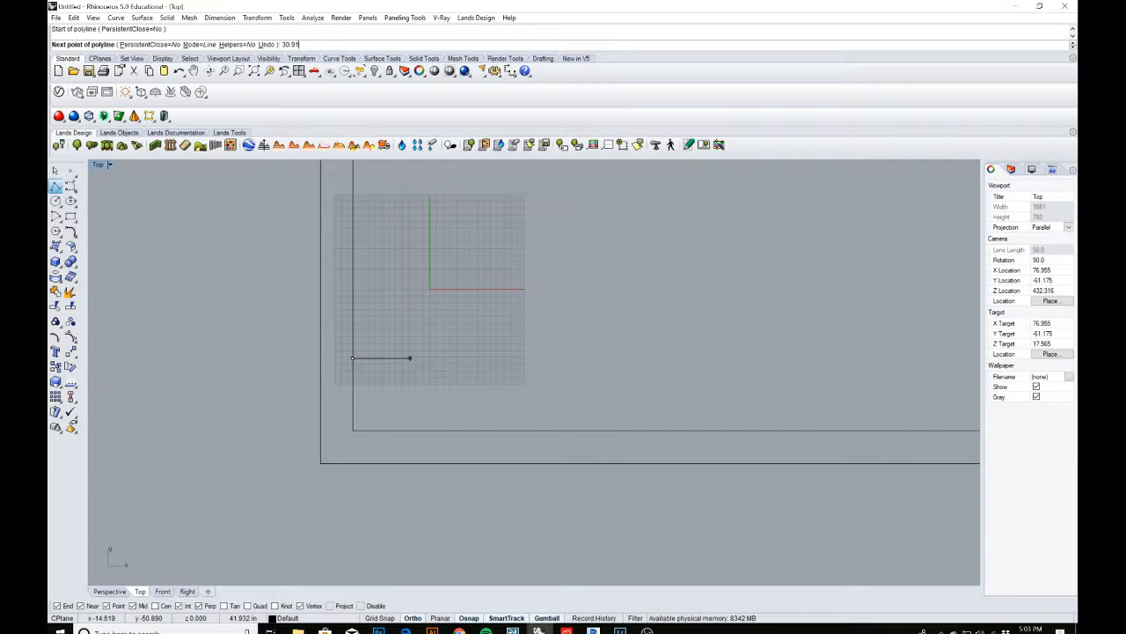
pyautogui.press('Return')
pyautogui.click(409, 348)
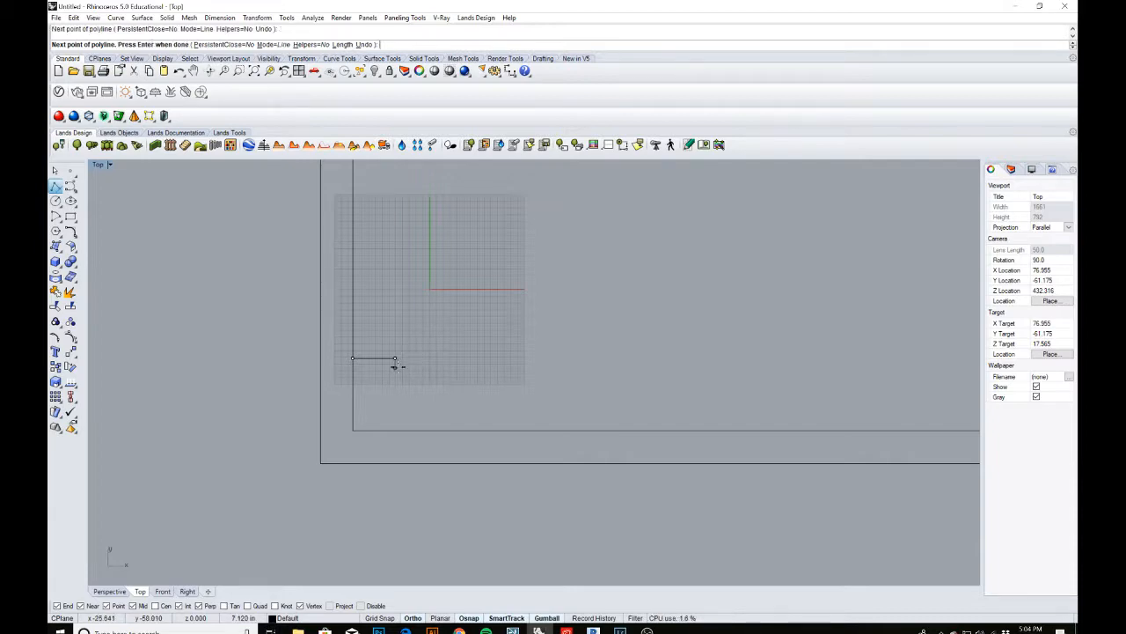
# Check the plan PDF again and finish the polyline with a 33.43 in segment going straight down
pyautogui.click(405, 631)
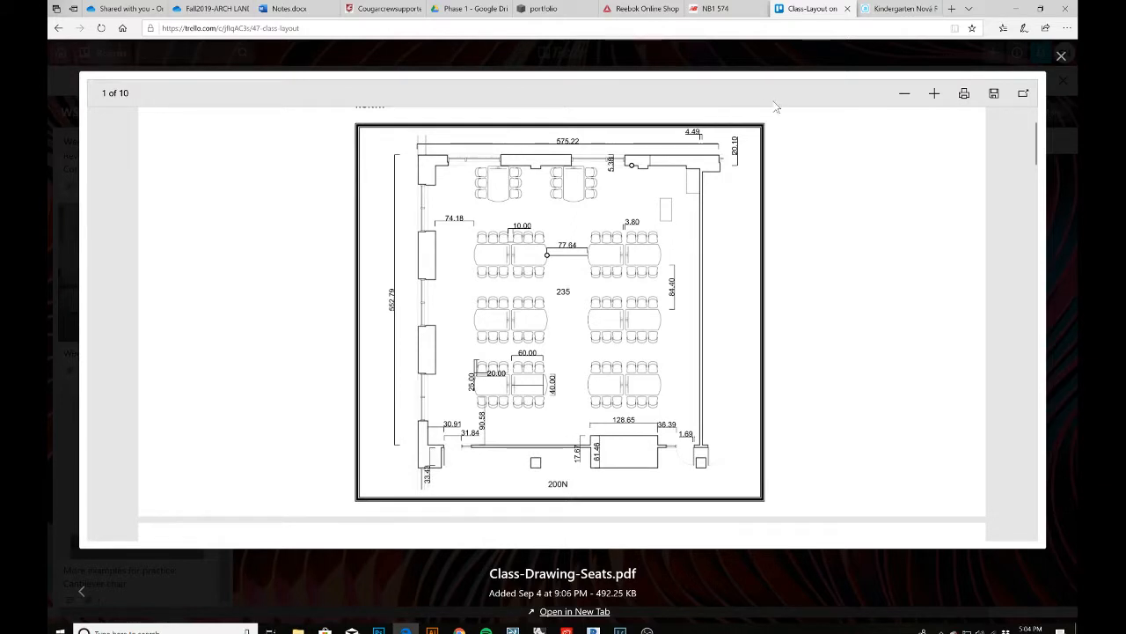
pyautogui.click(1014, 8)
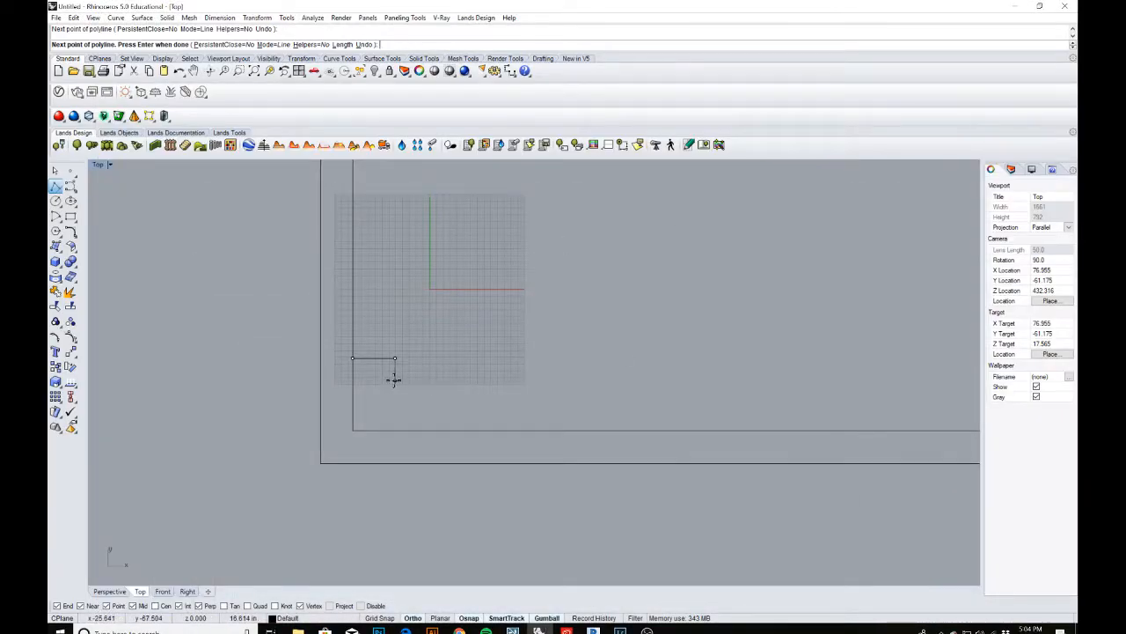
pyautogui.write('.3')
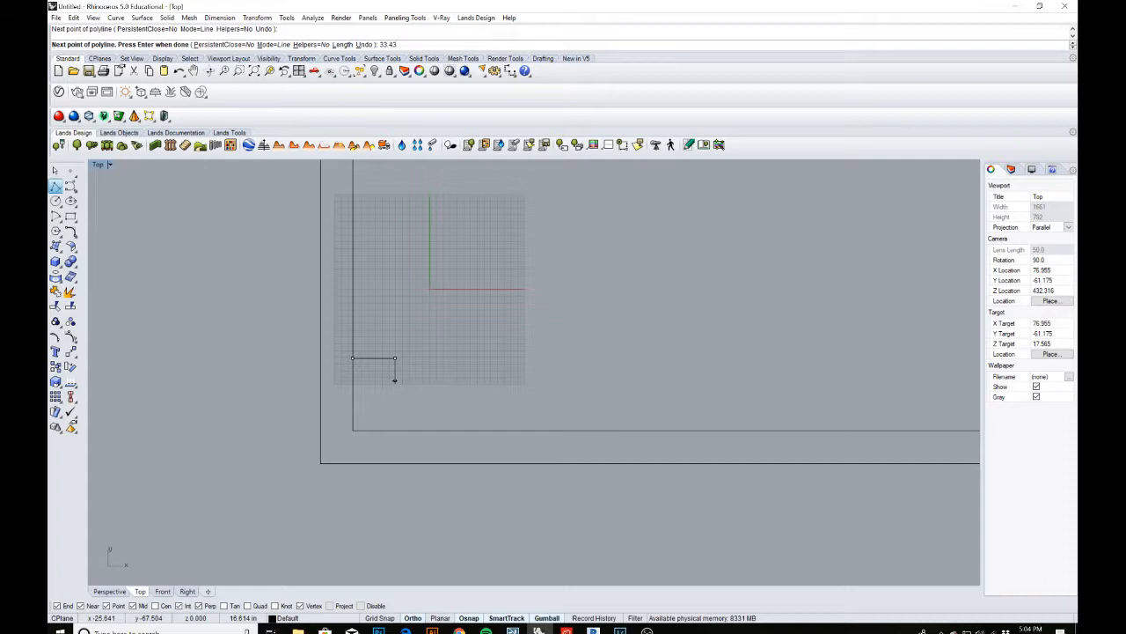
pyautogui.press('Return')
pyautogui.press('Return')
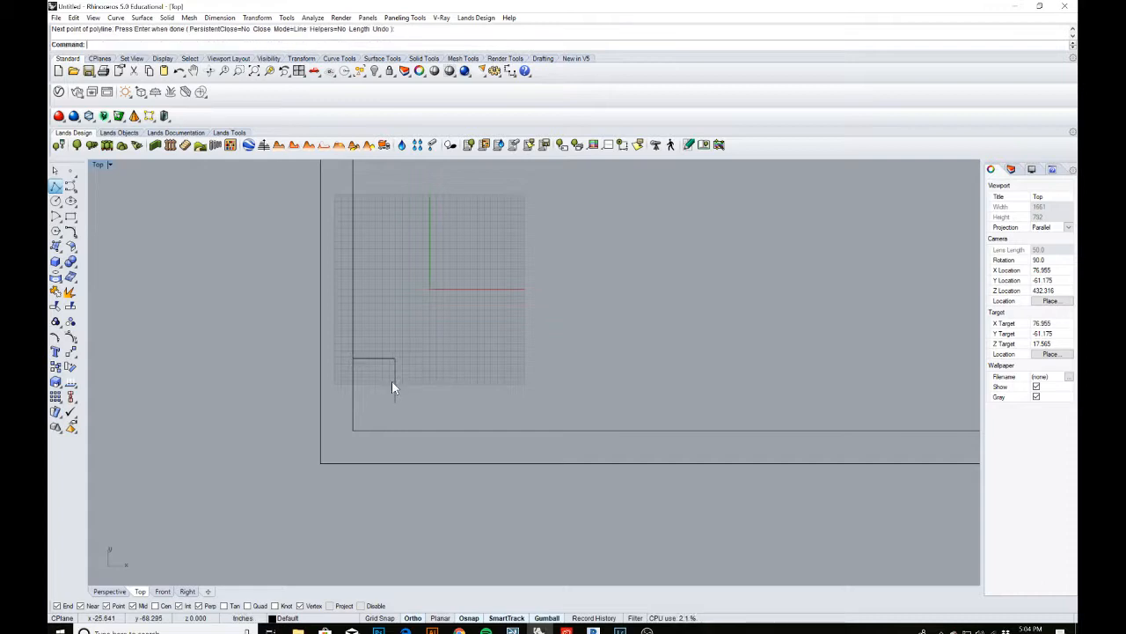
# Move the L-shaped polyline by its left endpoint onto the inner rectangle's lower-left corner
pyautogui.click(394, 385)
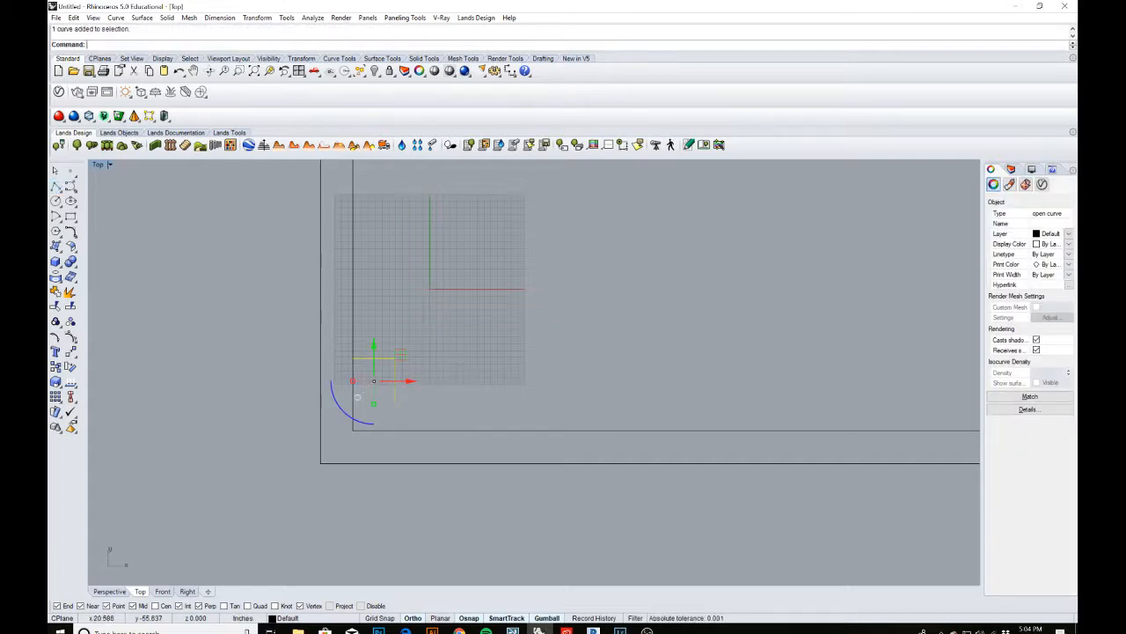
pyautogui.press('Return')
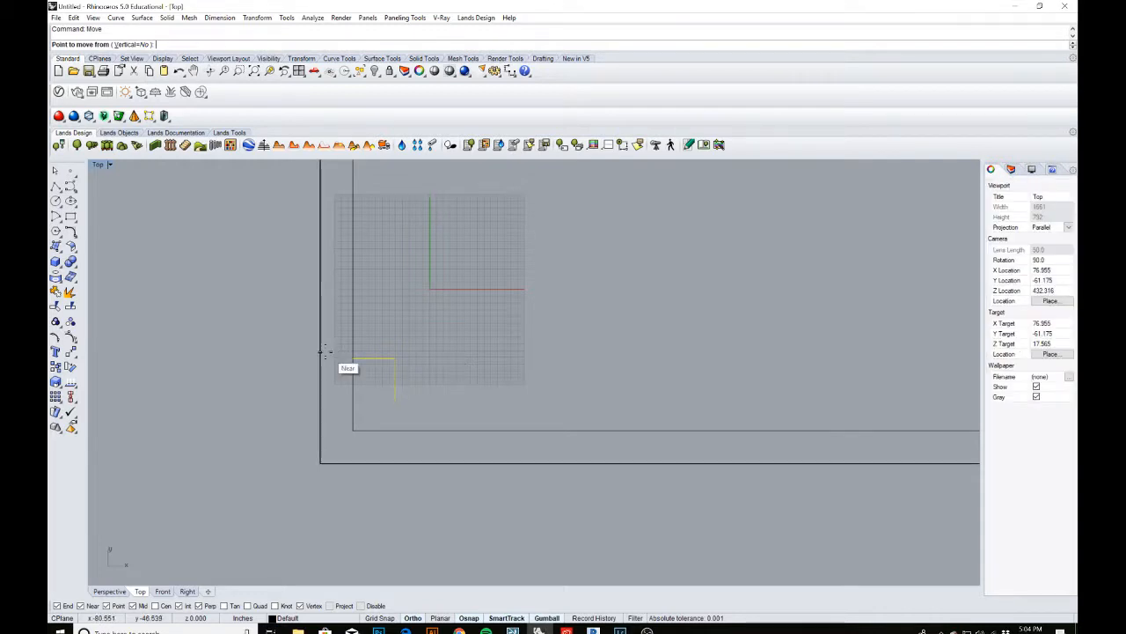
pyautogui.click(349, 358)
pyautogui.click(351, 428)
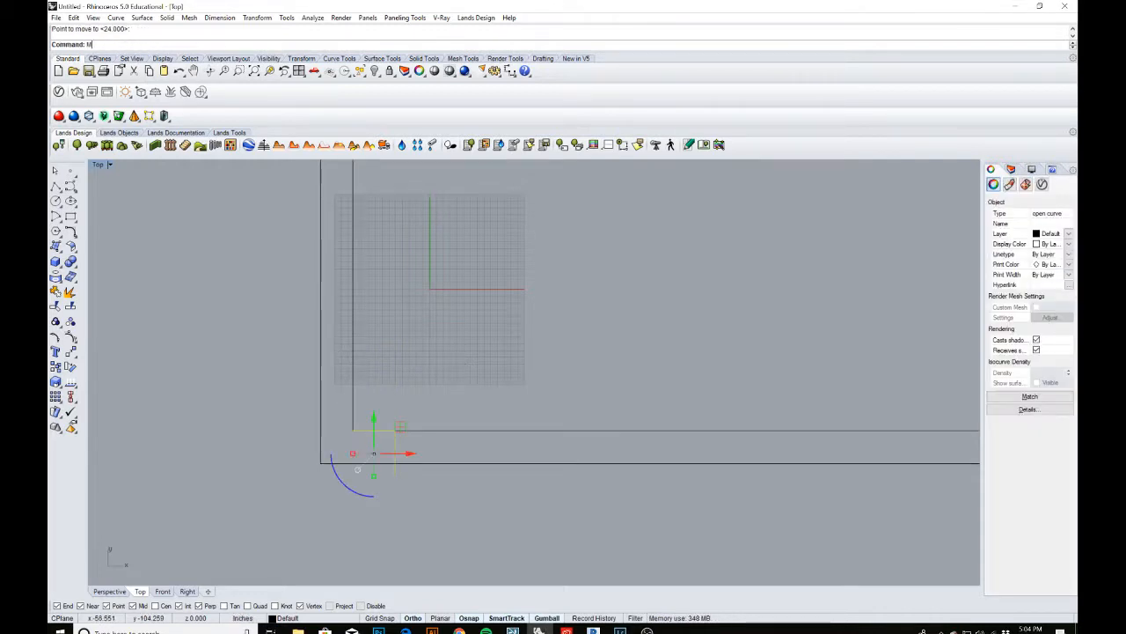
# Move the L-shaped polyline straight down so its bend sits on the outer rectangle's bottom edge, and deselect it
pyautogui.press('Return')
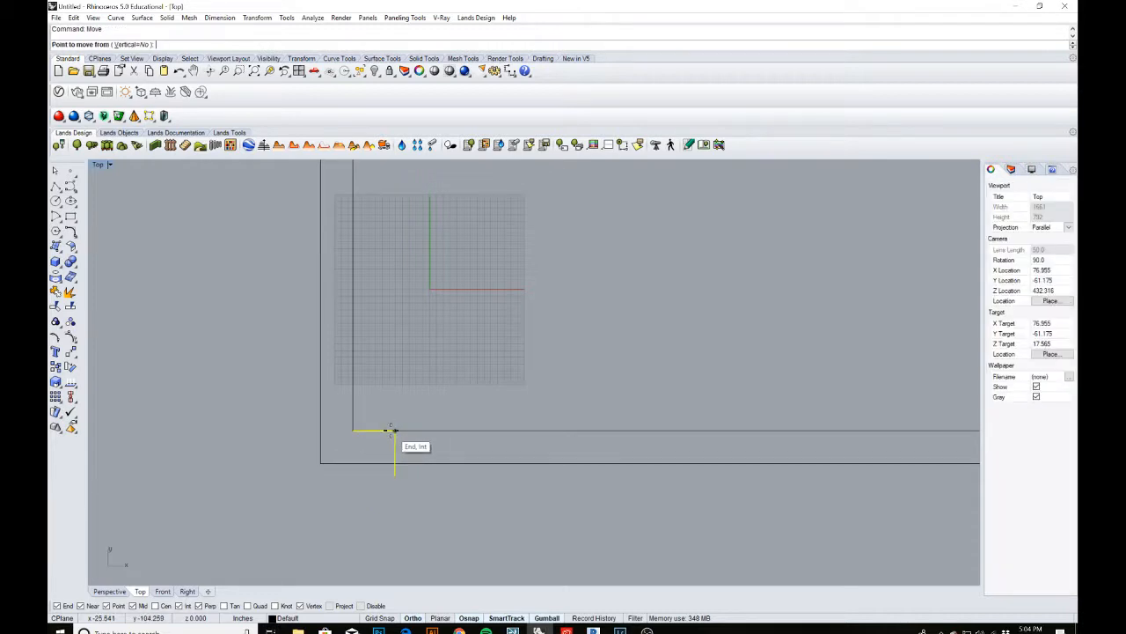
pyautogui.click(393, 430)
pyautogui.click(393, 459)
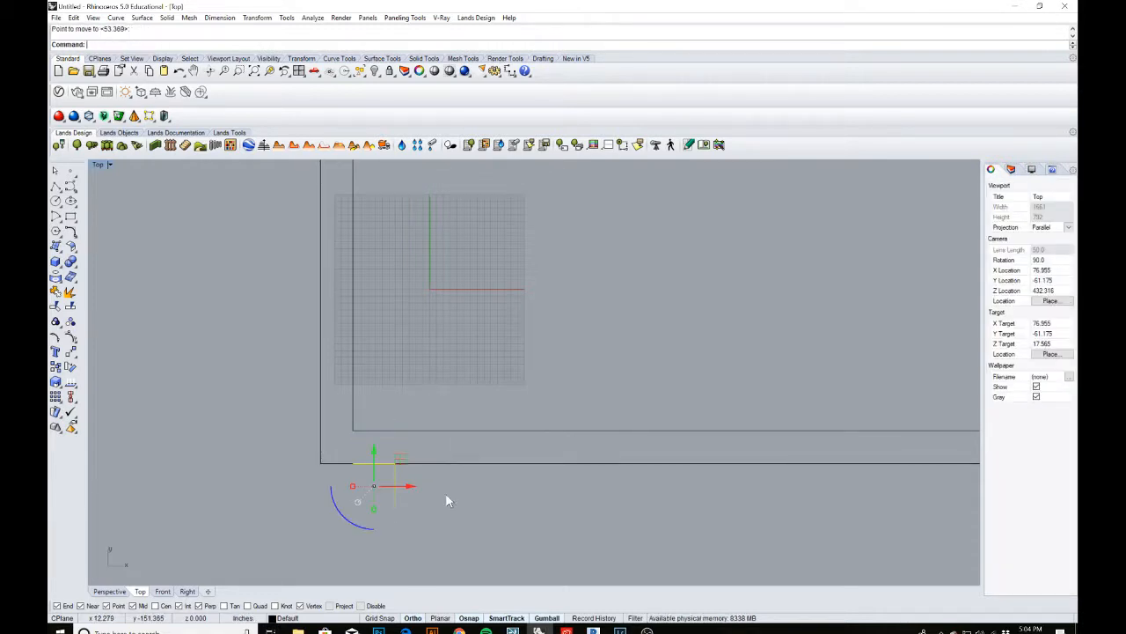
pyautogui.click(441, 491)
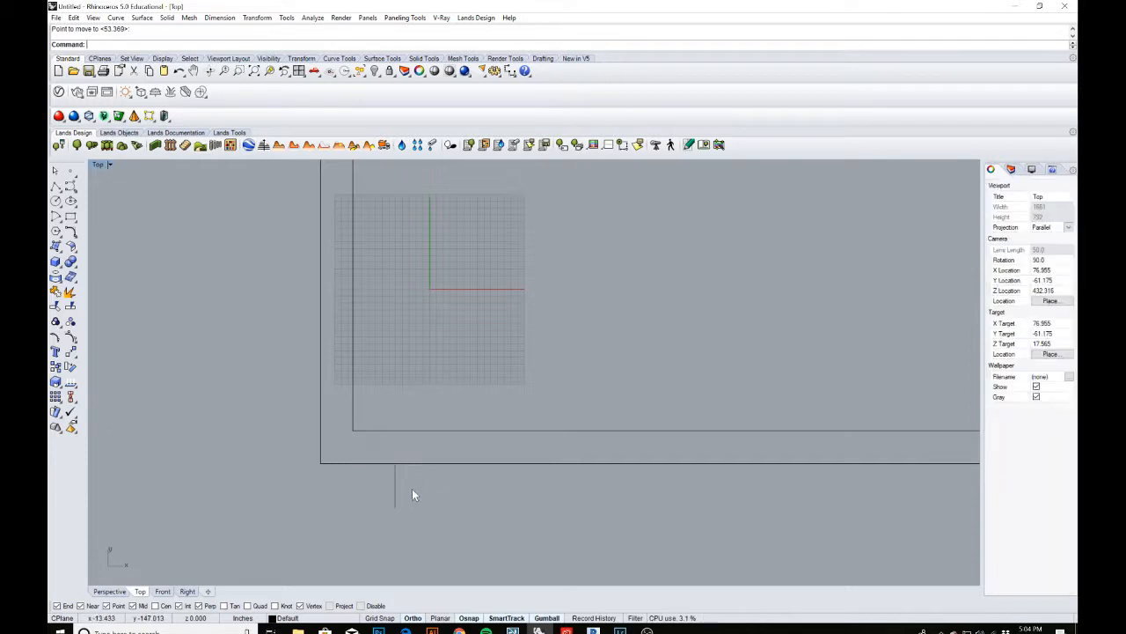
# Explode the L-shaped polyline into separate segments and clear the selection
pyautogui.scroll(4, 404, 489)
pyautogui.click(390, 473)
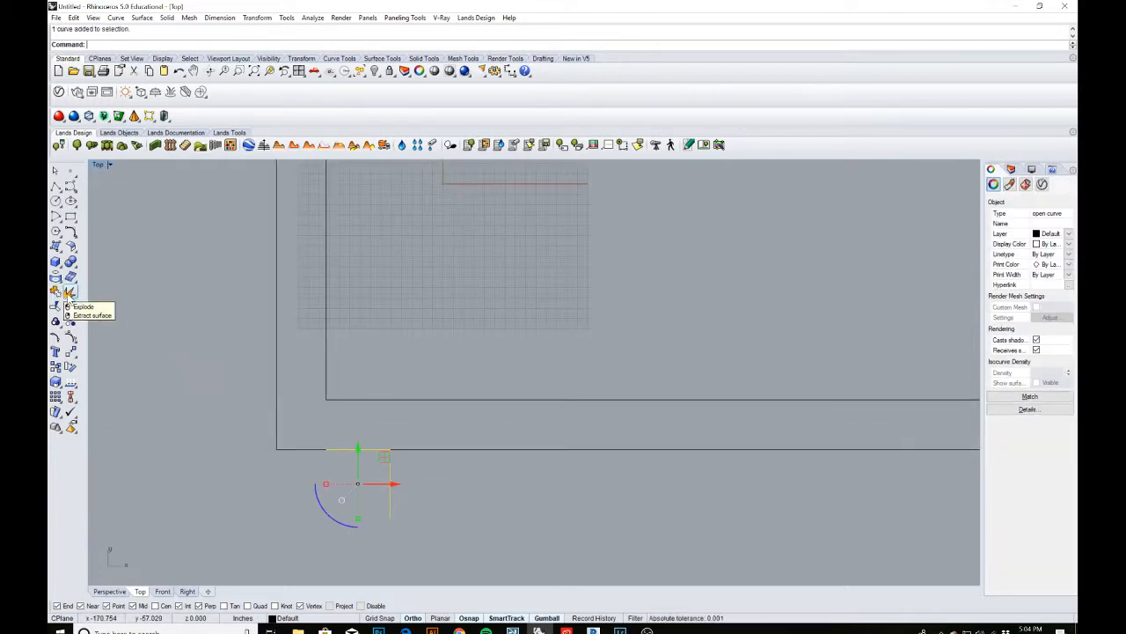
pyautogui.click(69, 293)
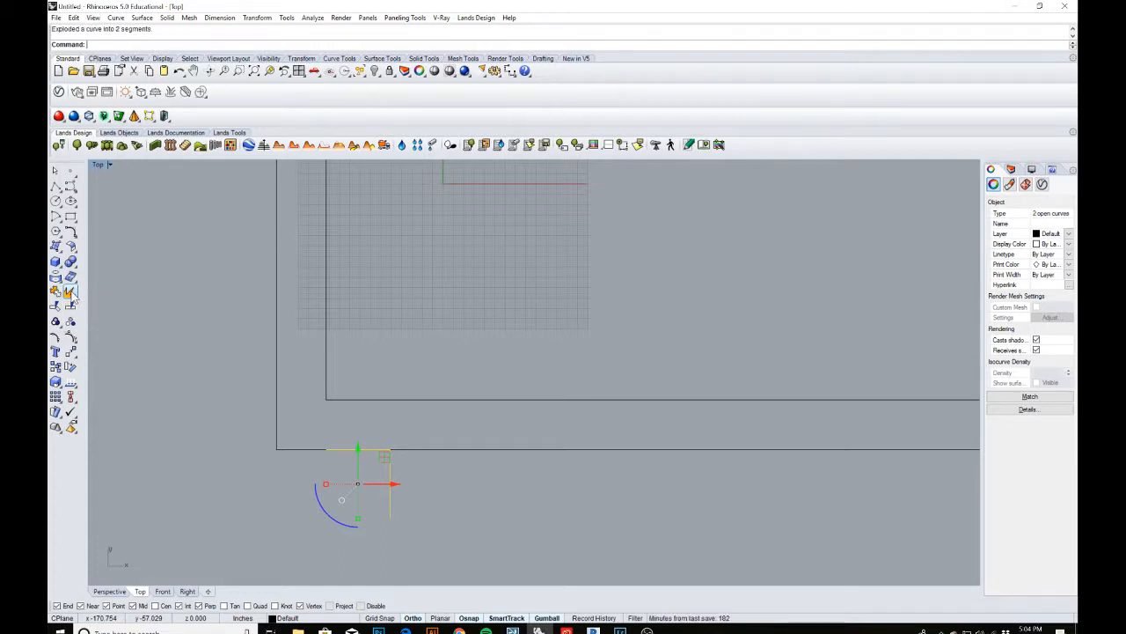
pyautogui.click(436, 461)
# Delete the horizontal segment overlapping the outer rectangle's bottom edge, keeping the vertical one
pyautogui.click(389, 468)
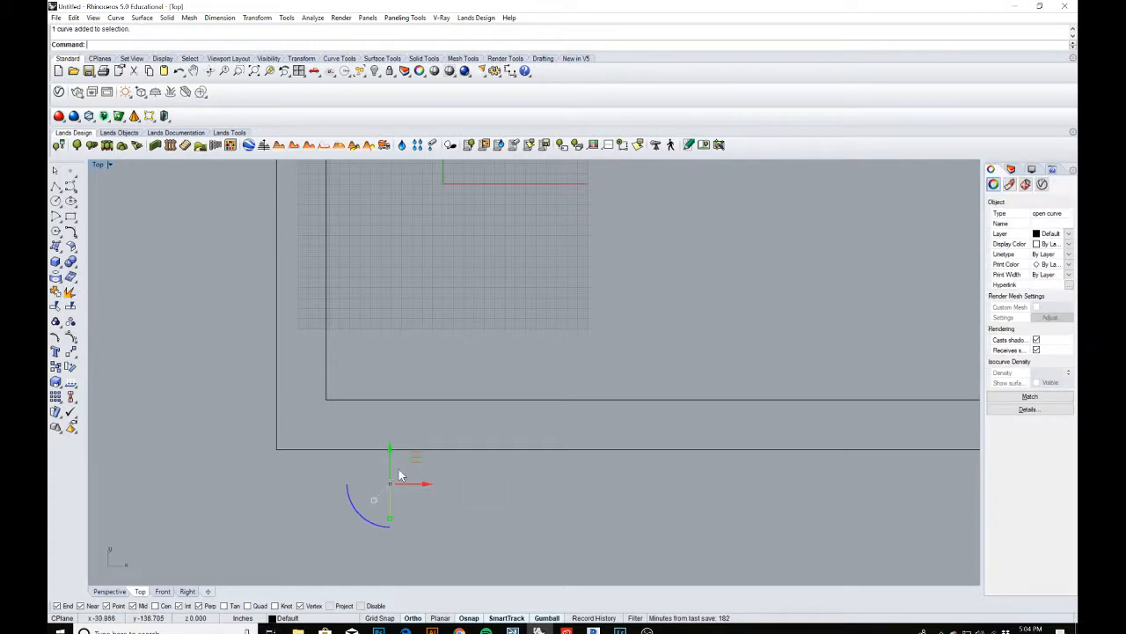
pyautogui.click(366, 461)
pyautogui.click(365, 448)
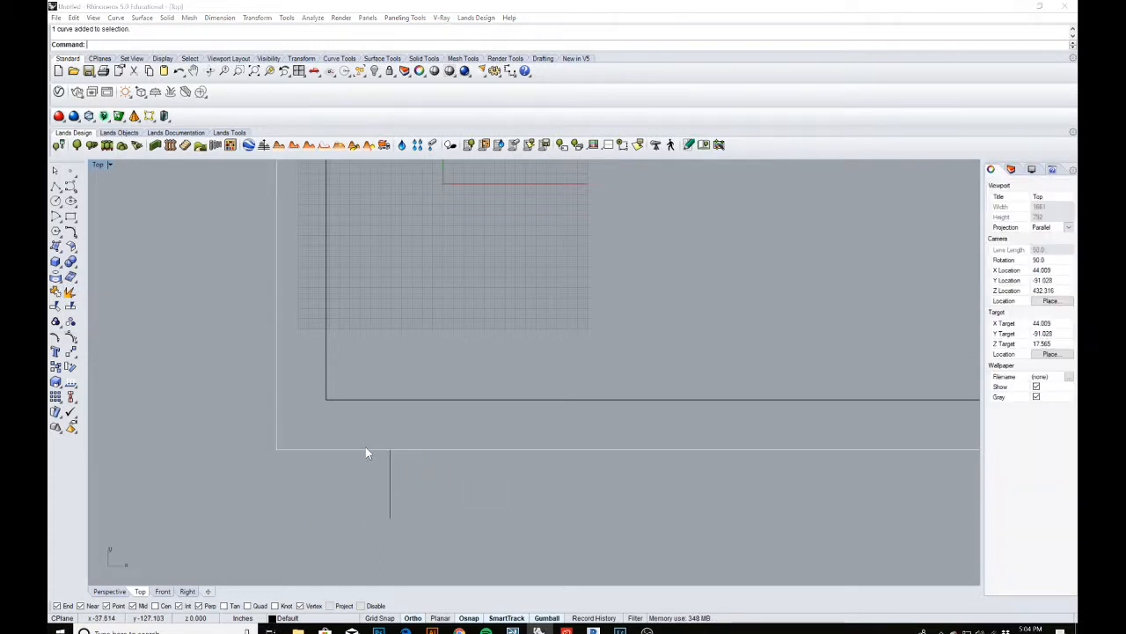
pyautogui.click(411, 484)
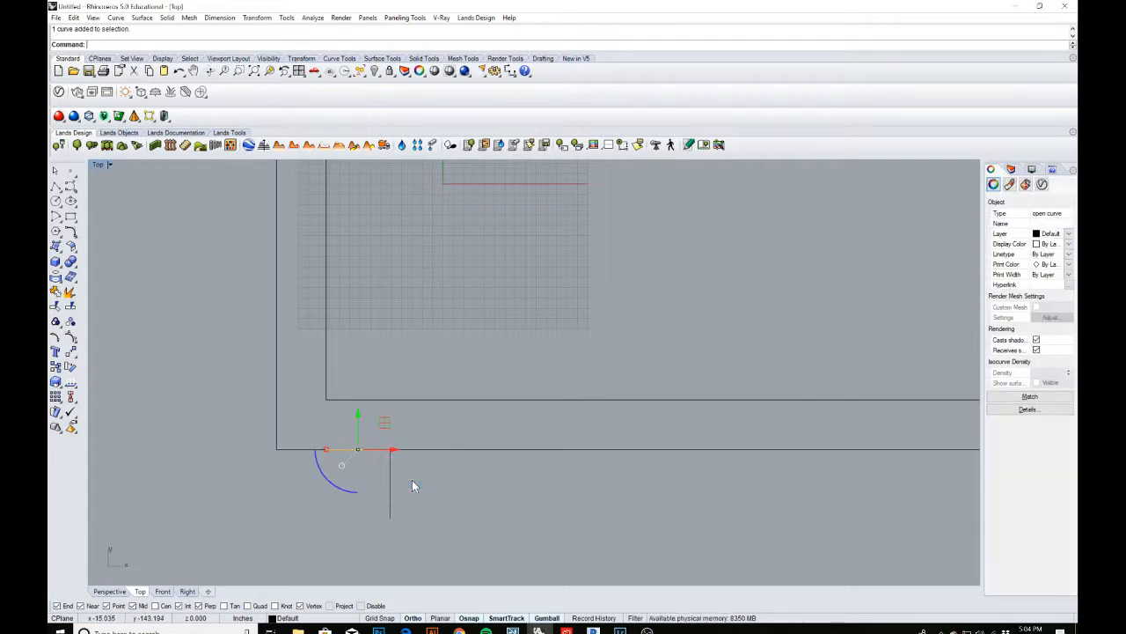
pyautogui.press('Delete')
pyautogui.scroll(2, 384, 477)
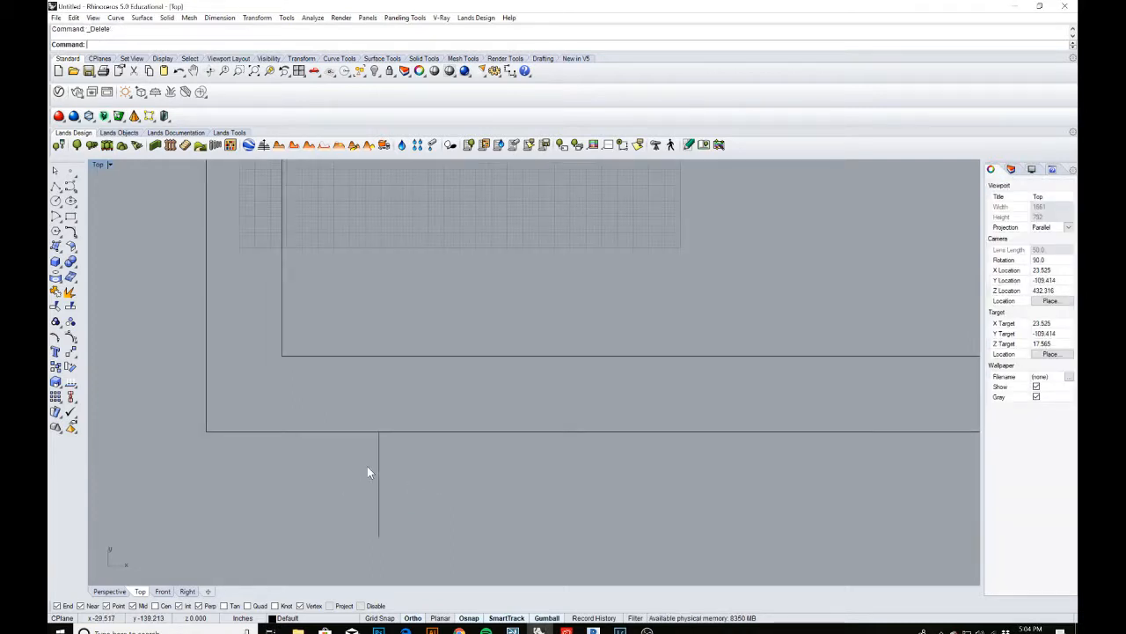
# Offset the vertical segment below the outer rectangle 1" to its left side
pyautogui.click(379, 465)
pyautogui.press('Escape')
pyautogui.scroll(1, 382, 470)
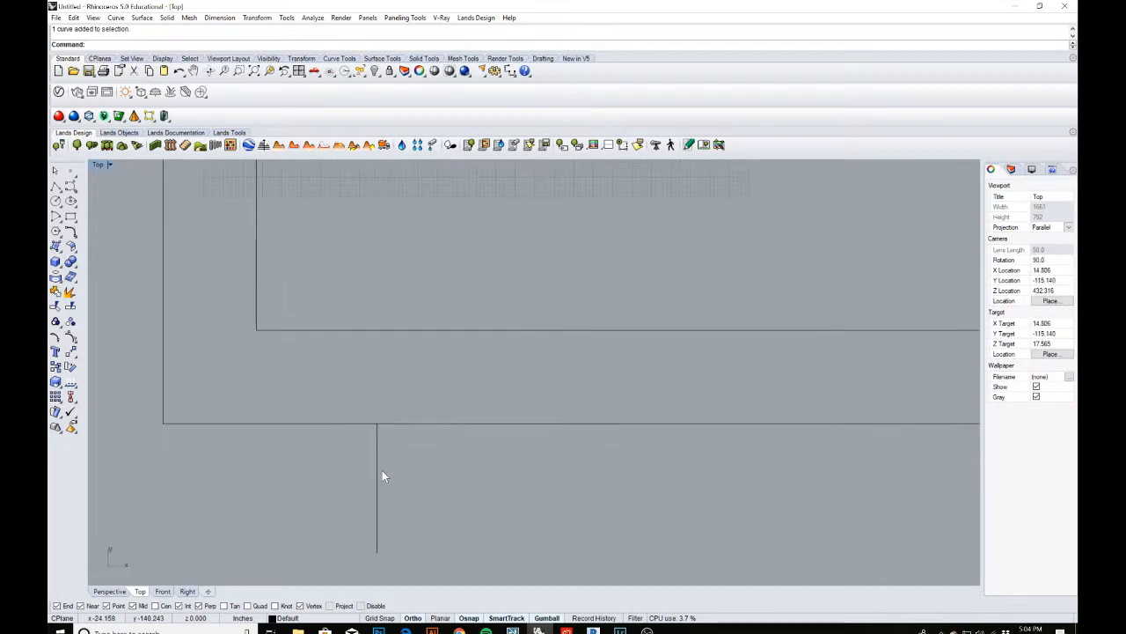
pyautogui.click(382, 476)
pyautogui.press('Escape')
pyautogui.scroll(-1, 387, 477)
pyautogui.click(382, 477)
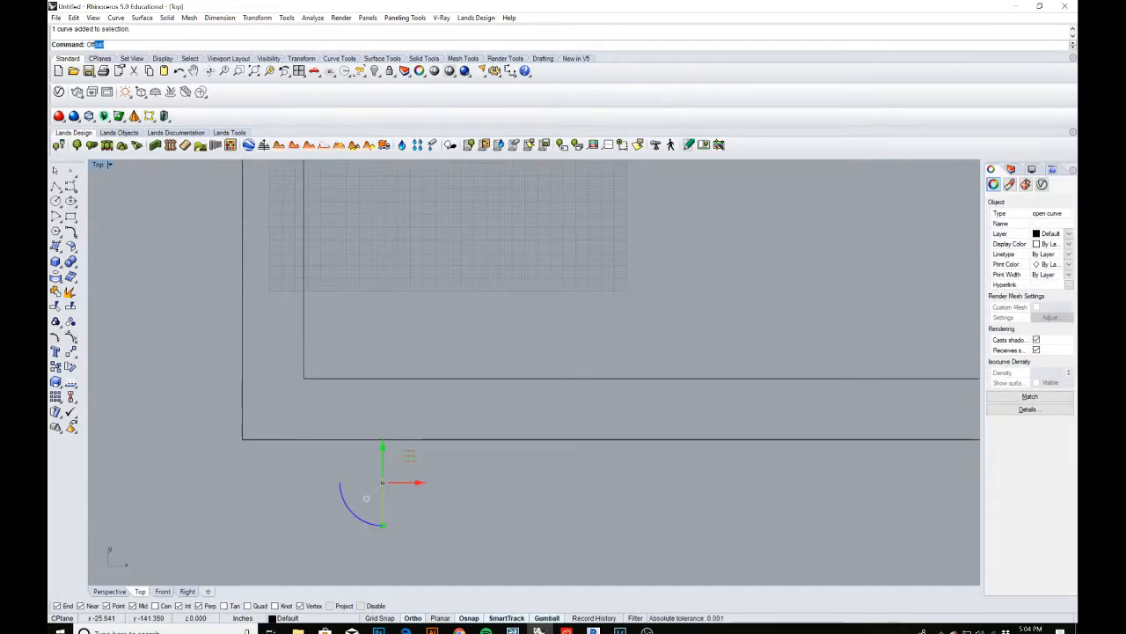
pyautogui.press('Return')
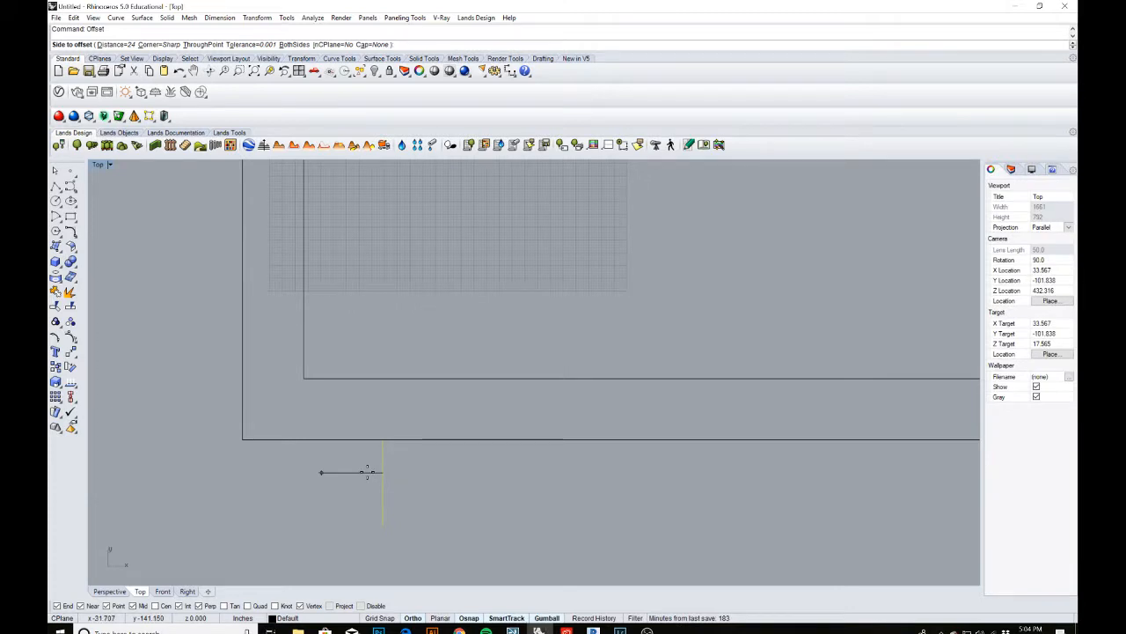
pyautogui.write('1"')
pyautogui.press('Return')
pyautogui.click(370, 472)
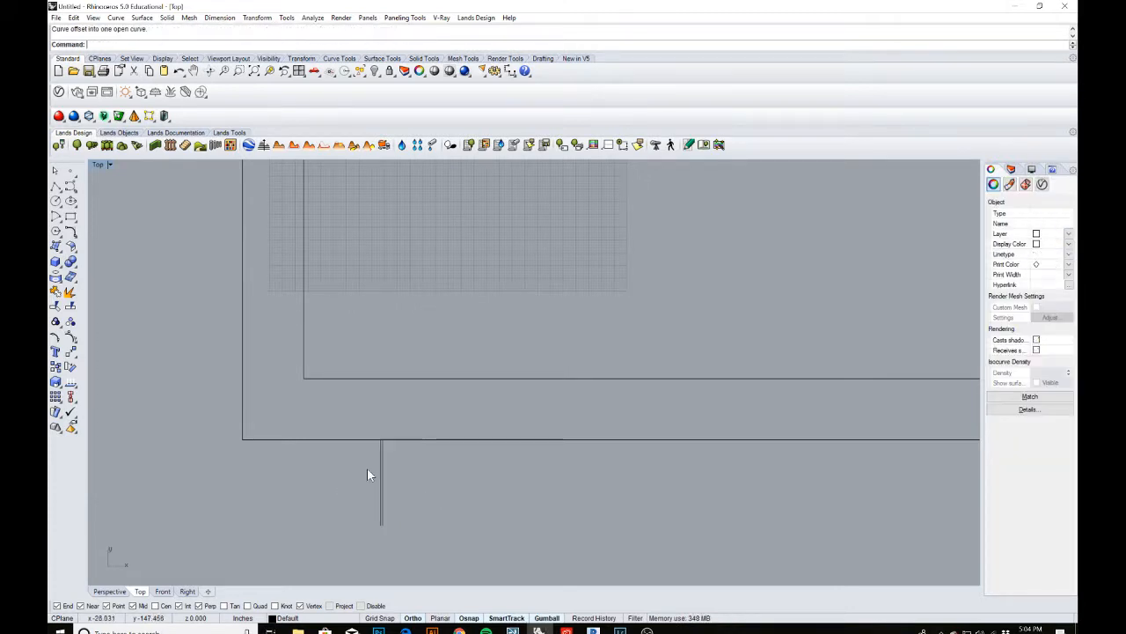
# Draw a short polyline closing the lower ends of the two parallel vertical lines to complete the door leaf
pyautogui.click(56, 185)
pyautogui.scroll(6, 400, 549)
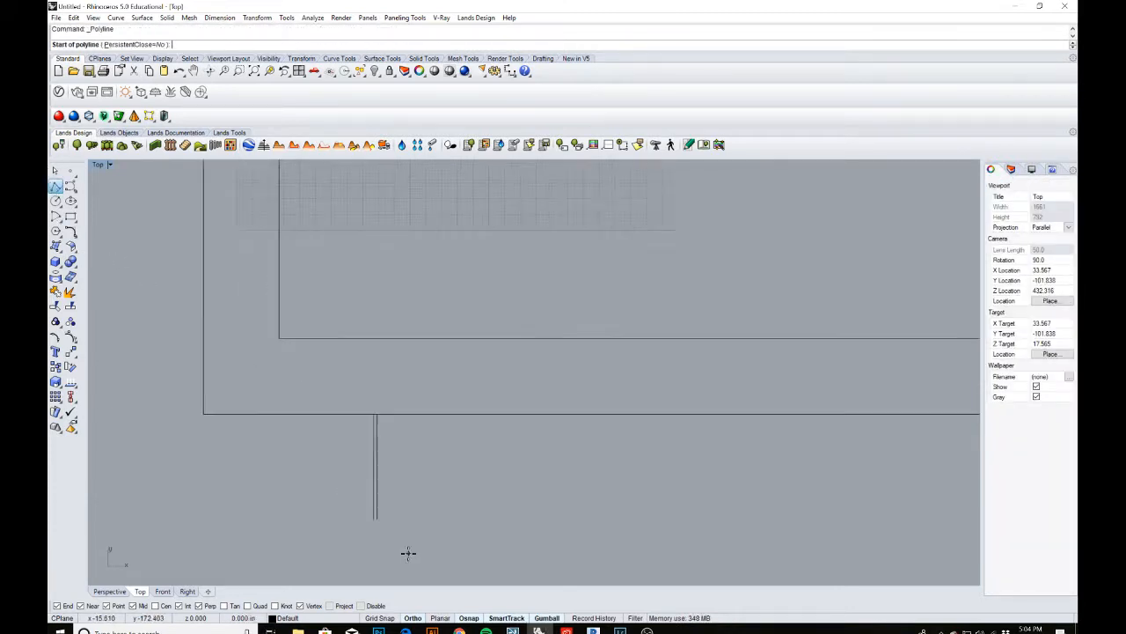
pyautogui.scroll(1, 325, 504)
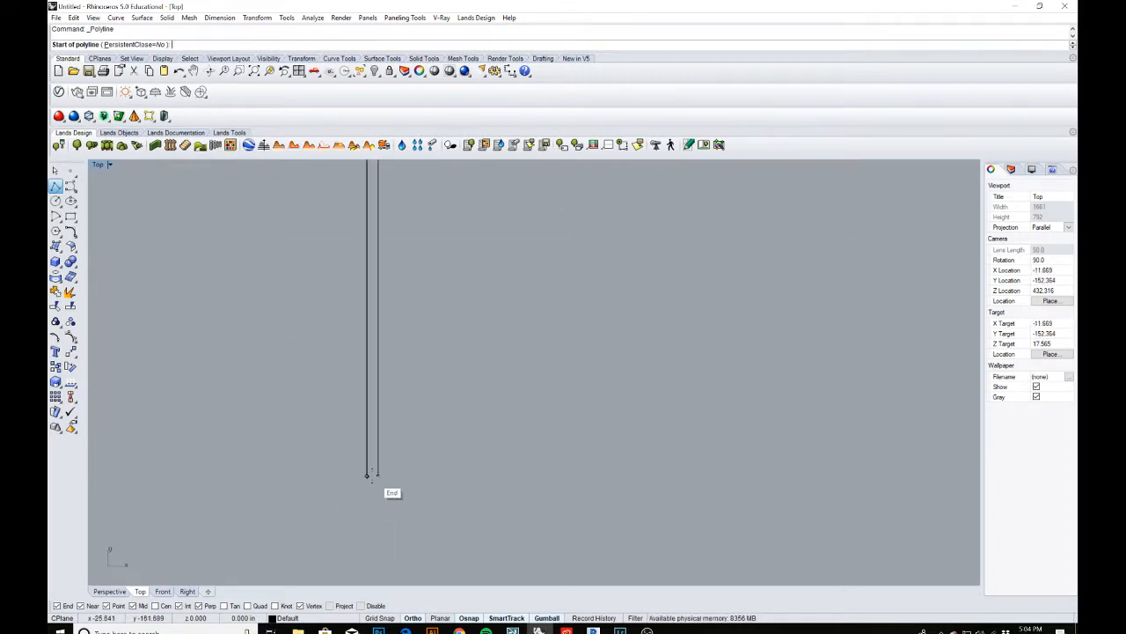
pyautogui.click(372, 475)
pyautogui.click(378, 477)
pyautogui.press('Return')
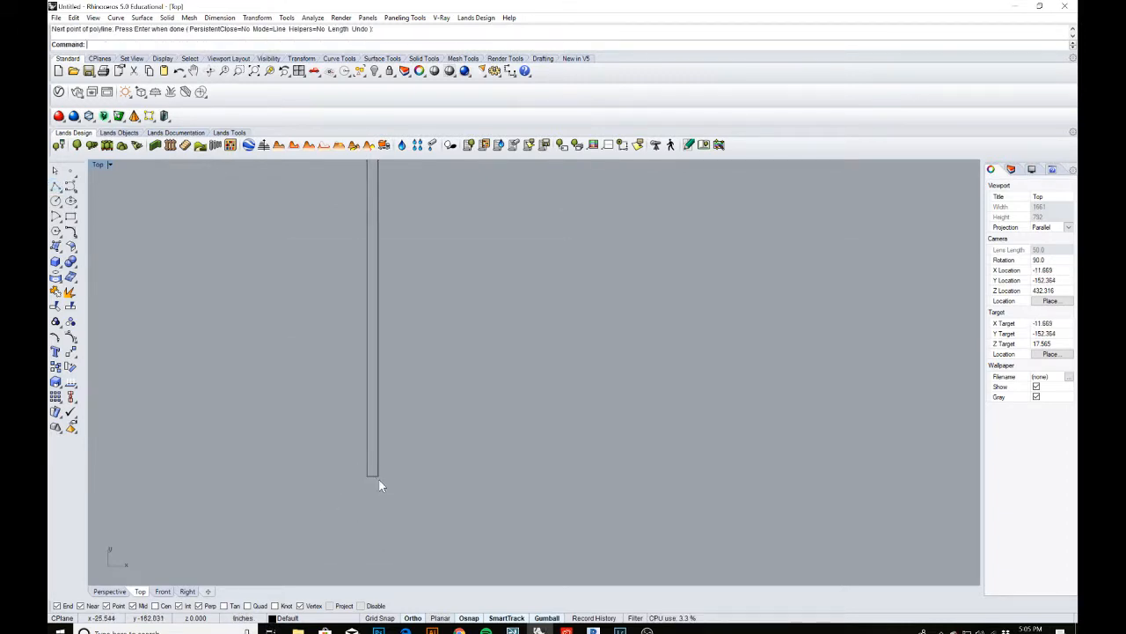
# Check the door opening in the class layout PDF and draw a 31.84 inch line rightward along the outer bottom edge from the door leaf
pyautogui.scroll(-12, 380, 447)
pyautogui.scroll(2, 406, 378)
pyautogui.scroll(2, 403, 373)
pyautogui.scroll(-2, 398, 380)
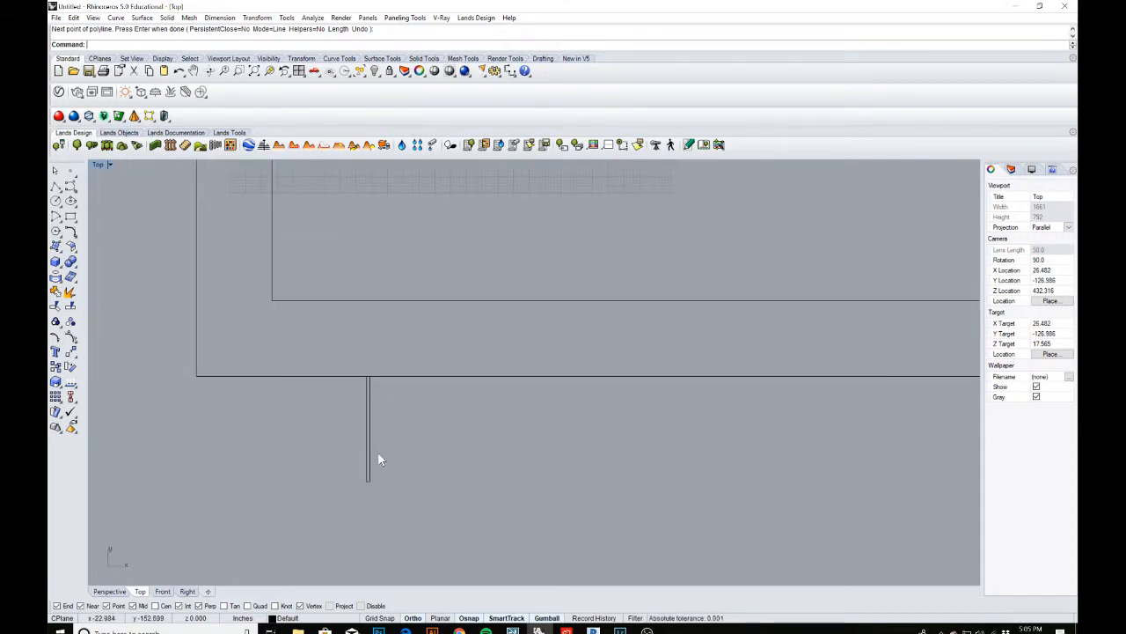
pyautogui.click(406, 631)
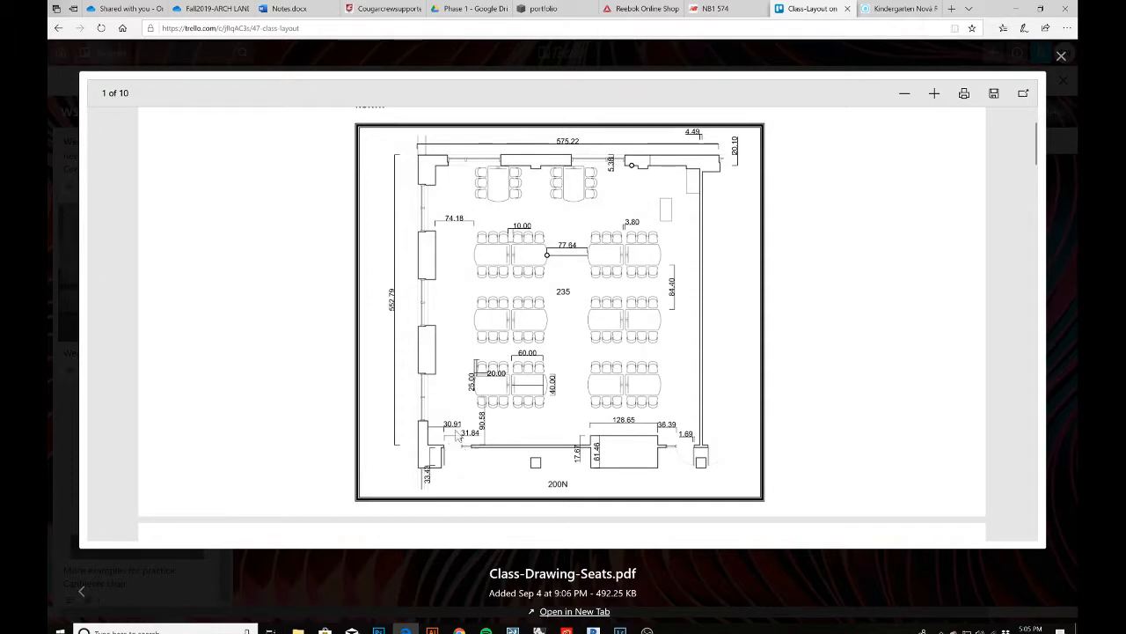
pyautogui.click(1011, 9)
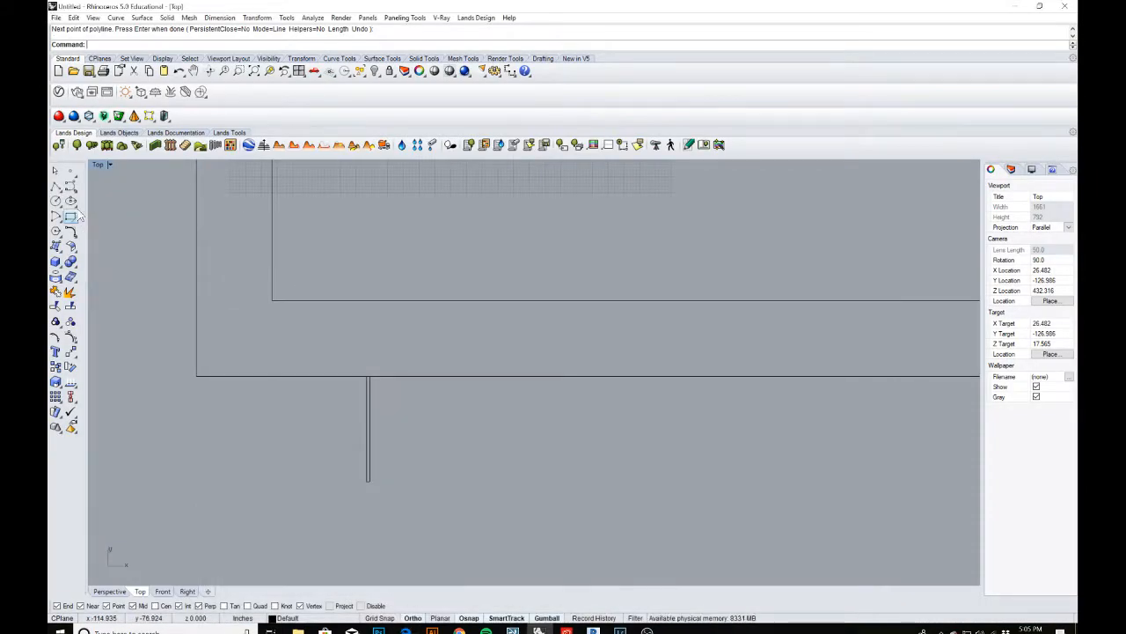
pyautogui.click(55, 186)
pyautogui.scroll(2, 369, 376)
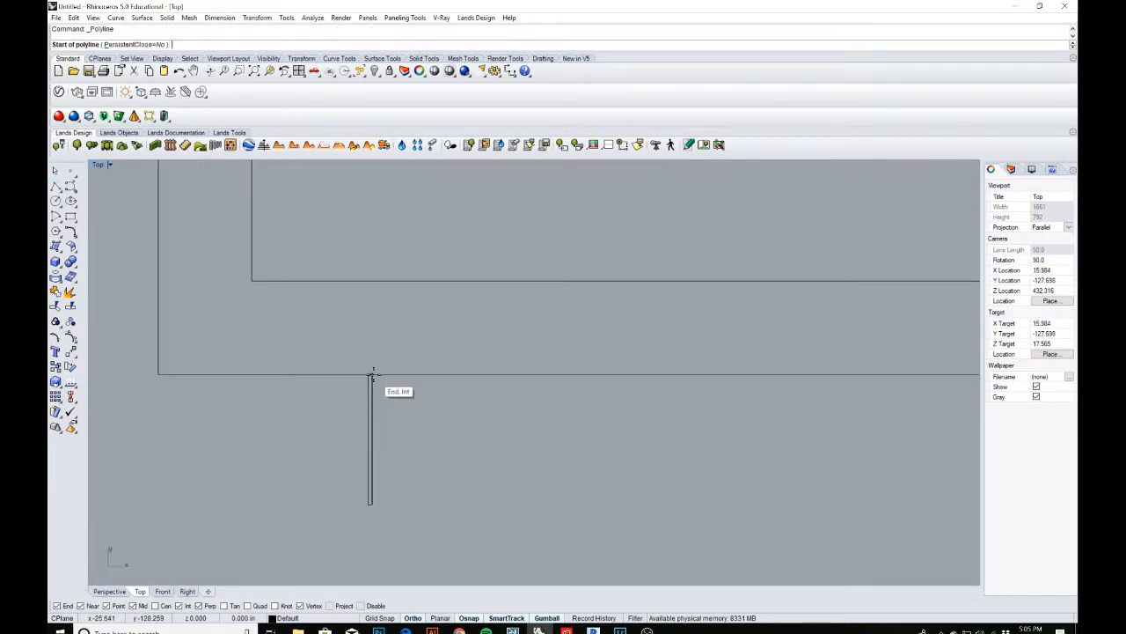
pyautogui.click(371, 374)
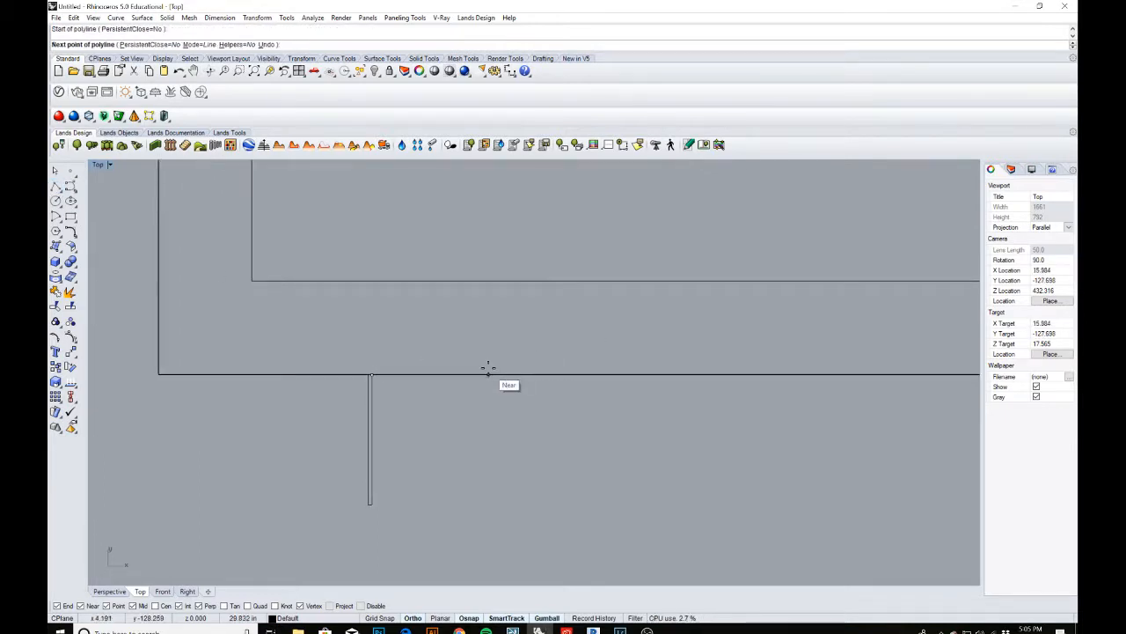
pyautogui.write('31.84')
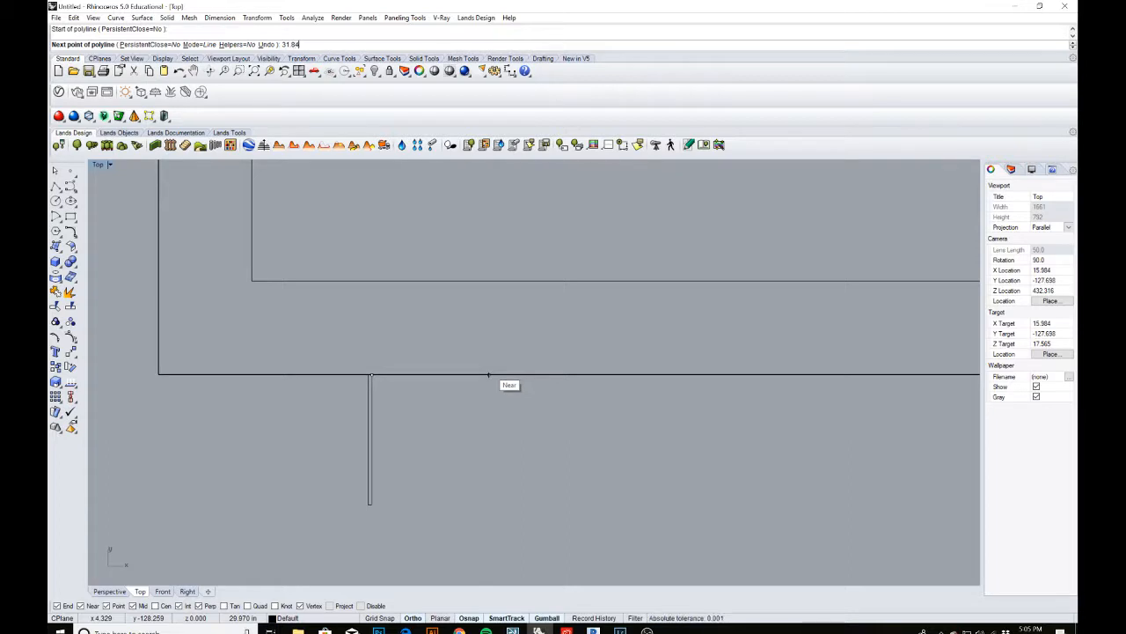
pyautogui.press('Return')
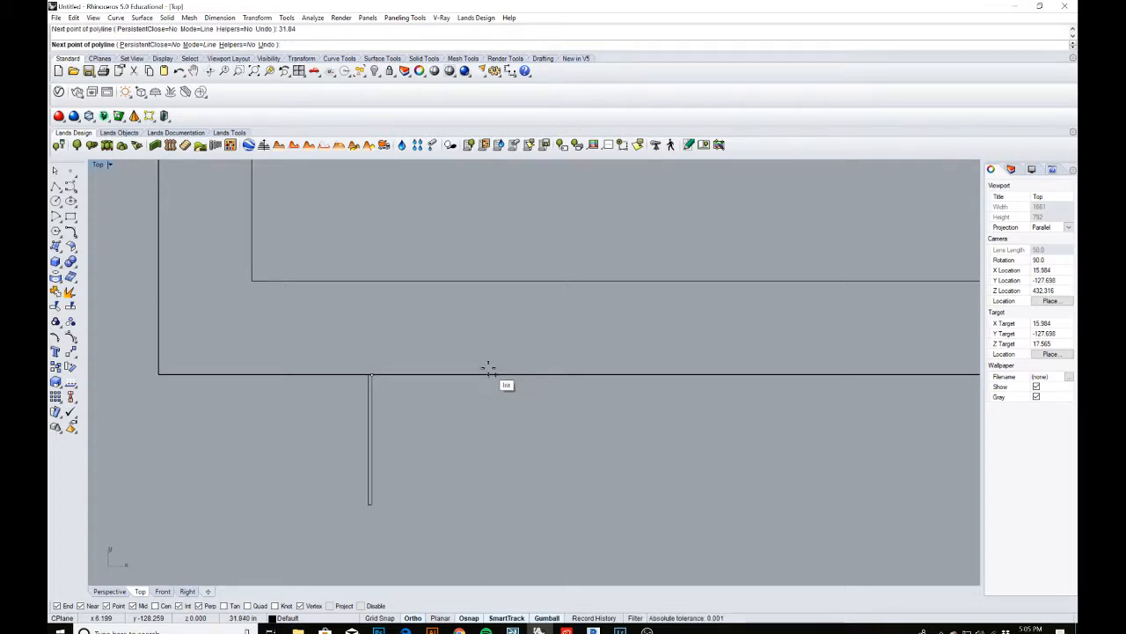
pyautogui.click(489, 370)
pyautogui.press('Return')
# Check the overlapping curves on the bottom edge by selecting each in turn, and clear the selection
pyautogui.click(479, 372)
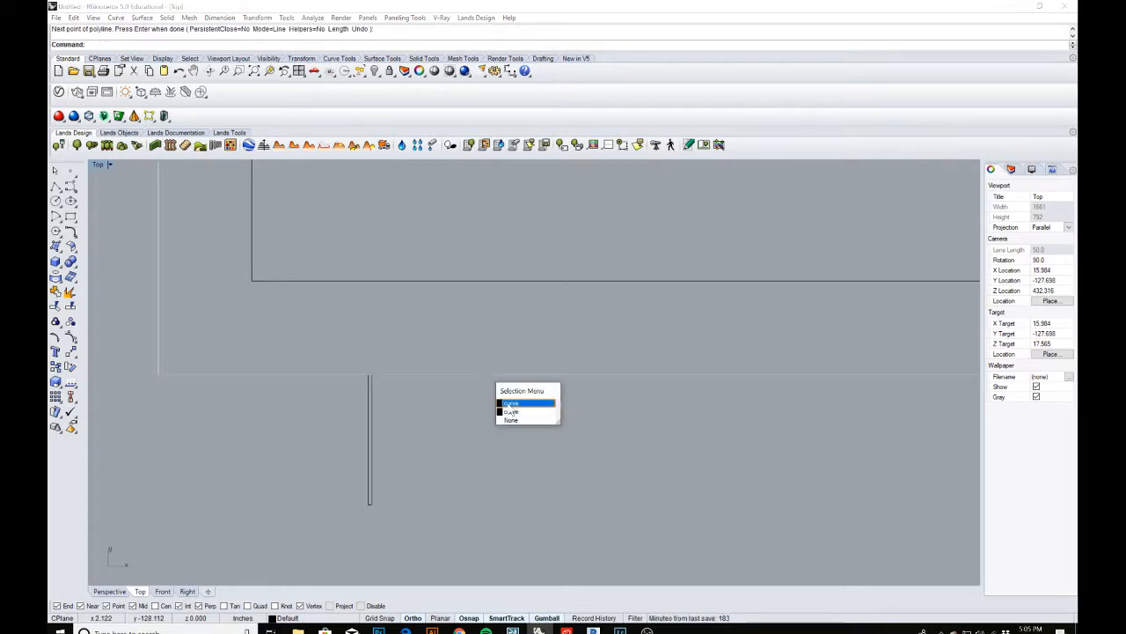
pyautogui.click(512, 411)
pyautogui.click(465, 375)
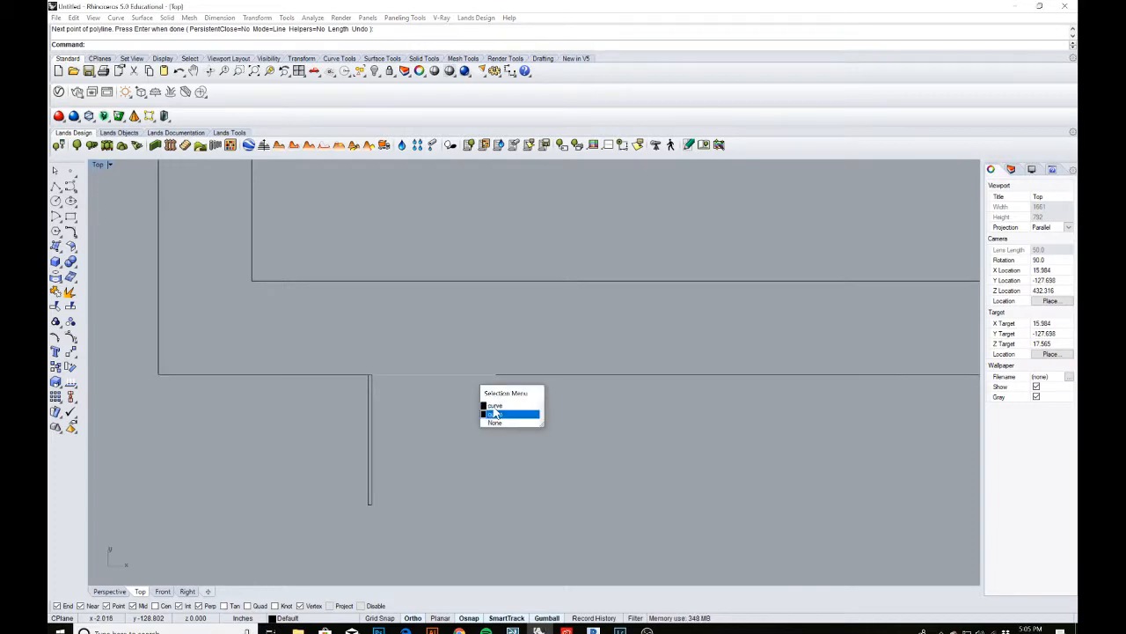
pyautogui.click(495, 413)
pyautogui.press('Escape')
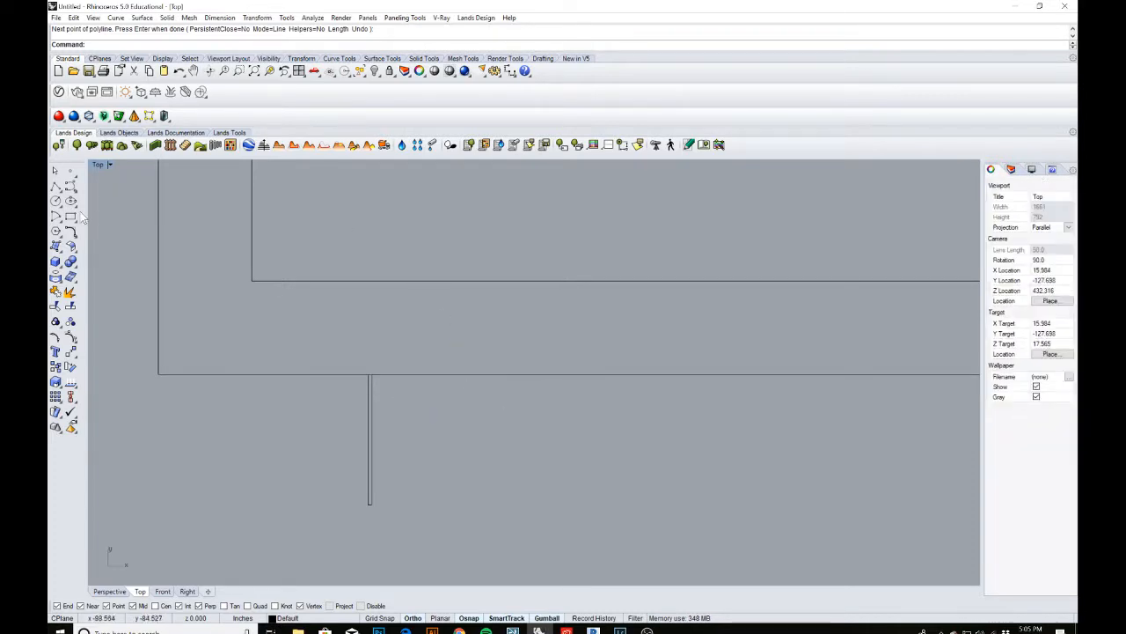
# Draw the door swing arc from the leaf's lower end to the opening line's right end, with a horizontal start direction
pyautogui.click(57, 217)
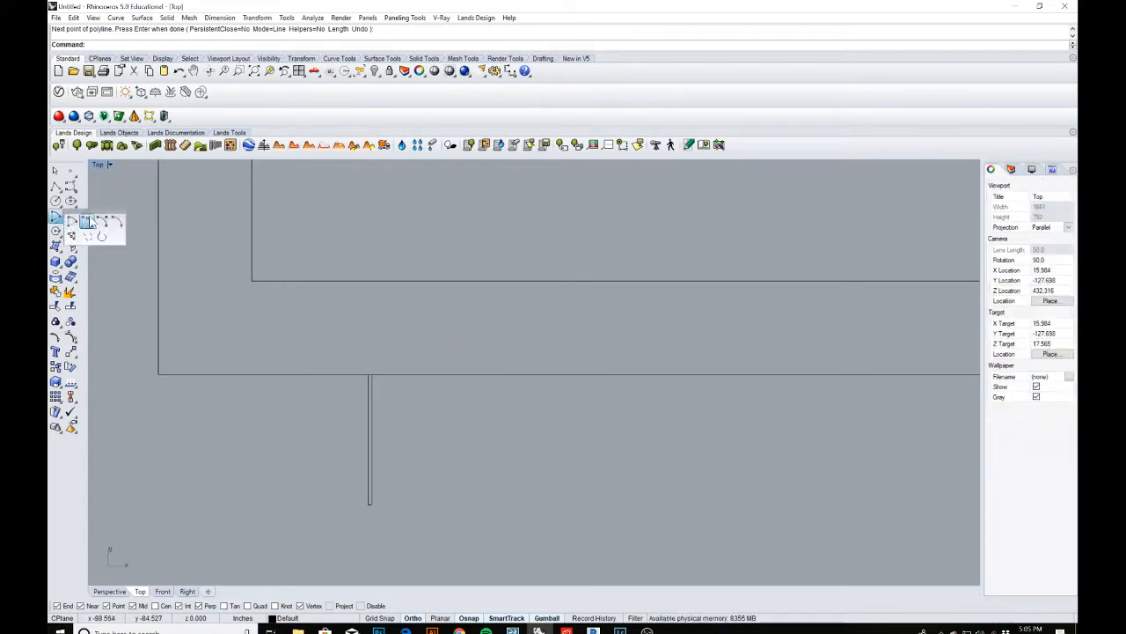
pyautogui.click(104, 221)
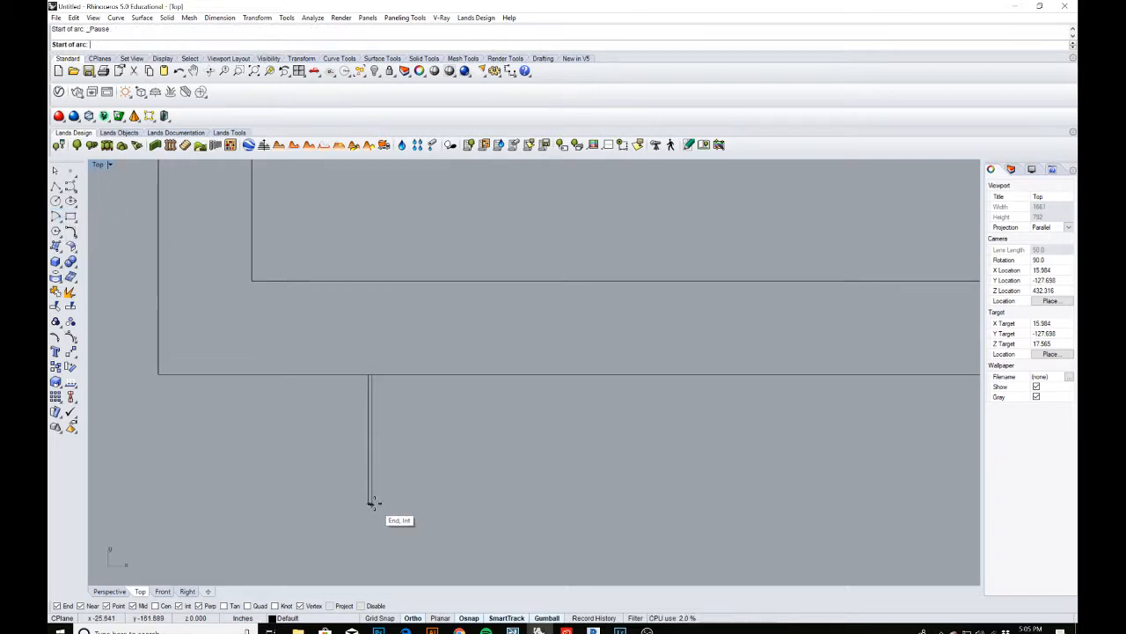
pyautogui.click(370, 504)
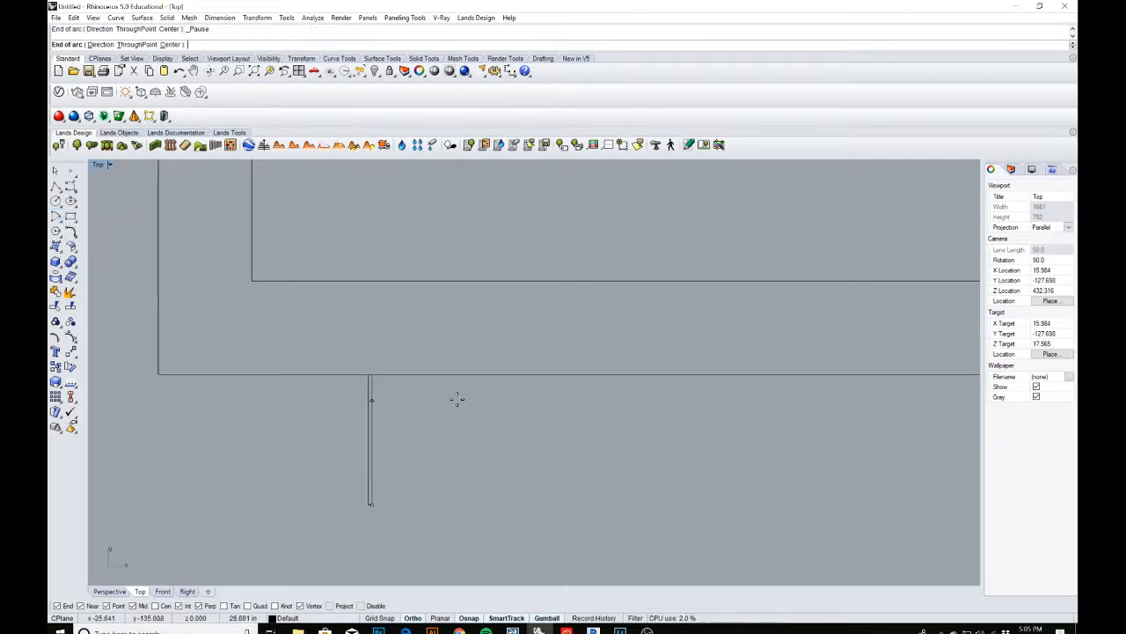
pyautogui.click(497, 373)
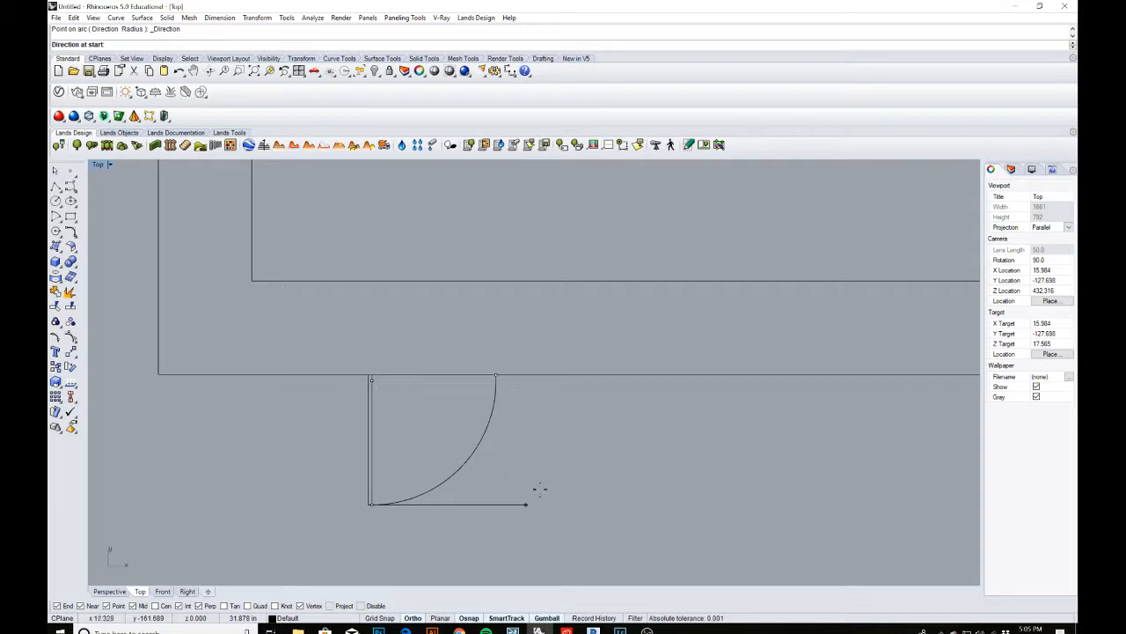
pyautogui.click(512, 480)
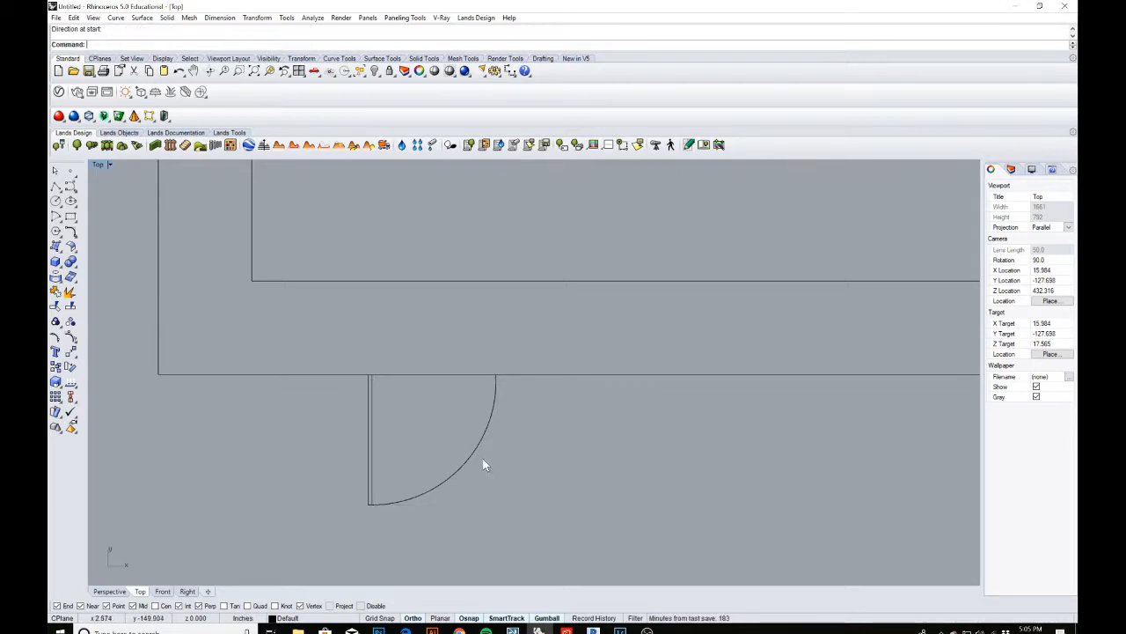
pyautogui.scroll(-4, 487, 460)
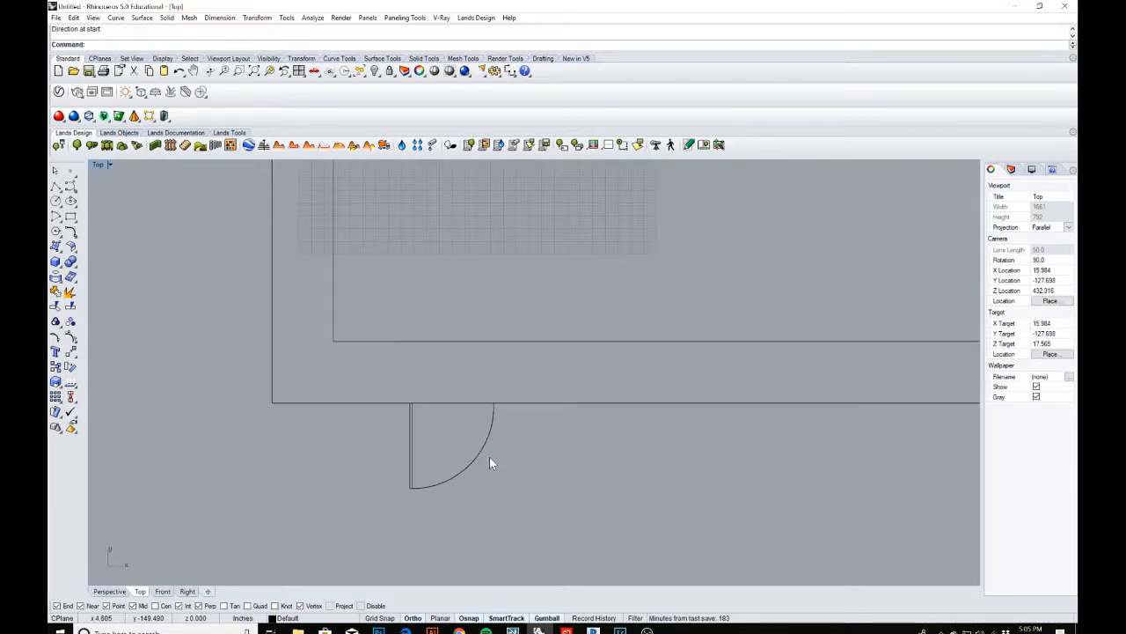
# Review the door swing arc and the overall wall outline in the Top view
pyautogui.click(57, 217)
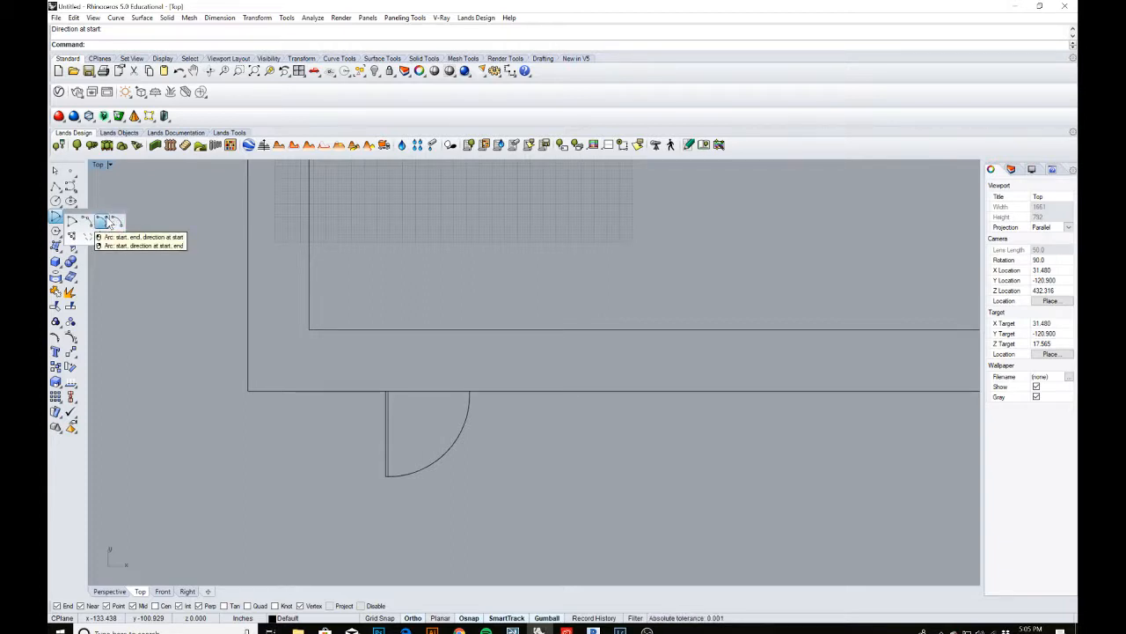
pyautogui.click(478, 433)
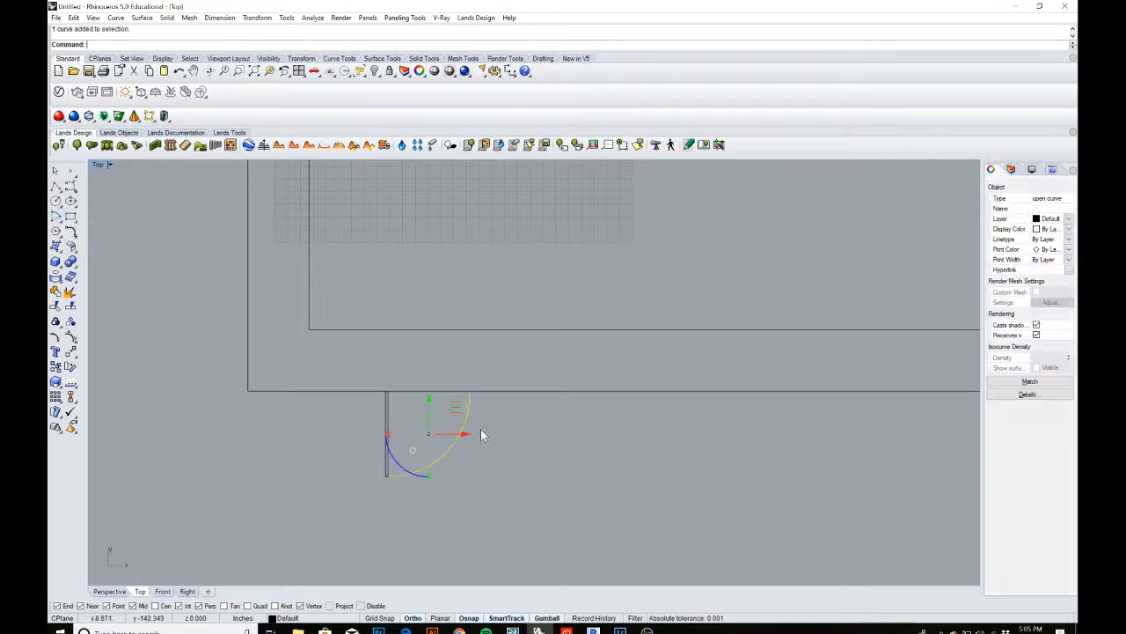
pyautogui.click(509, 420)
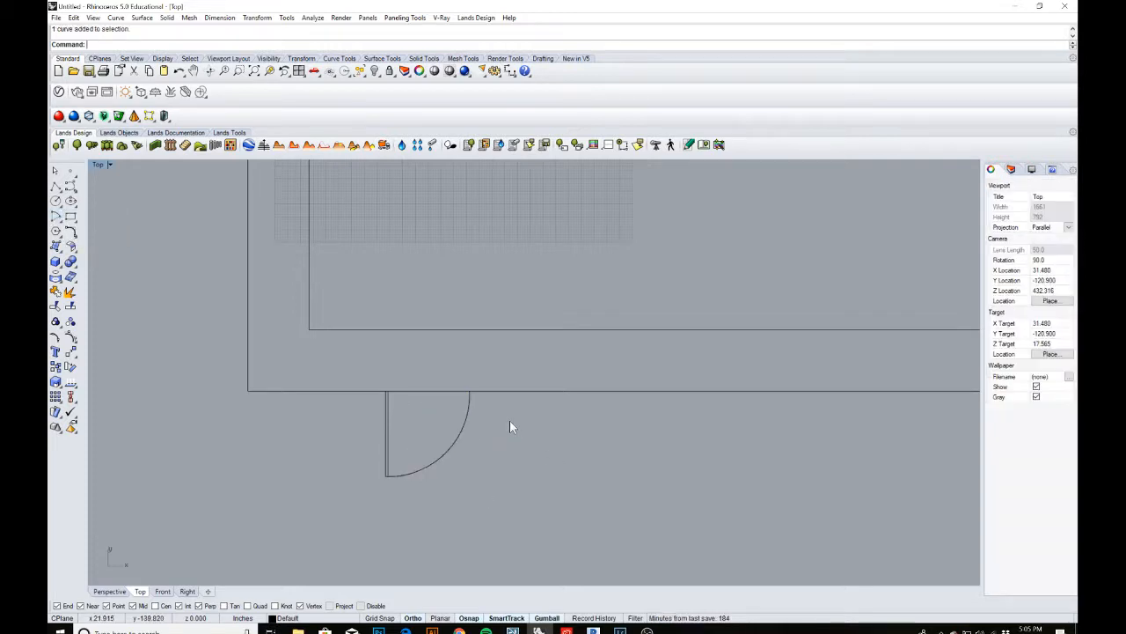
pyautogui.scroll(-2, 505, 389)
pyautogui.moveTo(505, 389); pyautogui.dragTo(367, 430, button='right')
pyautogui.scroll(-2, 285, 381)
pyautogui.scroll(-2, 392, 396)
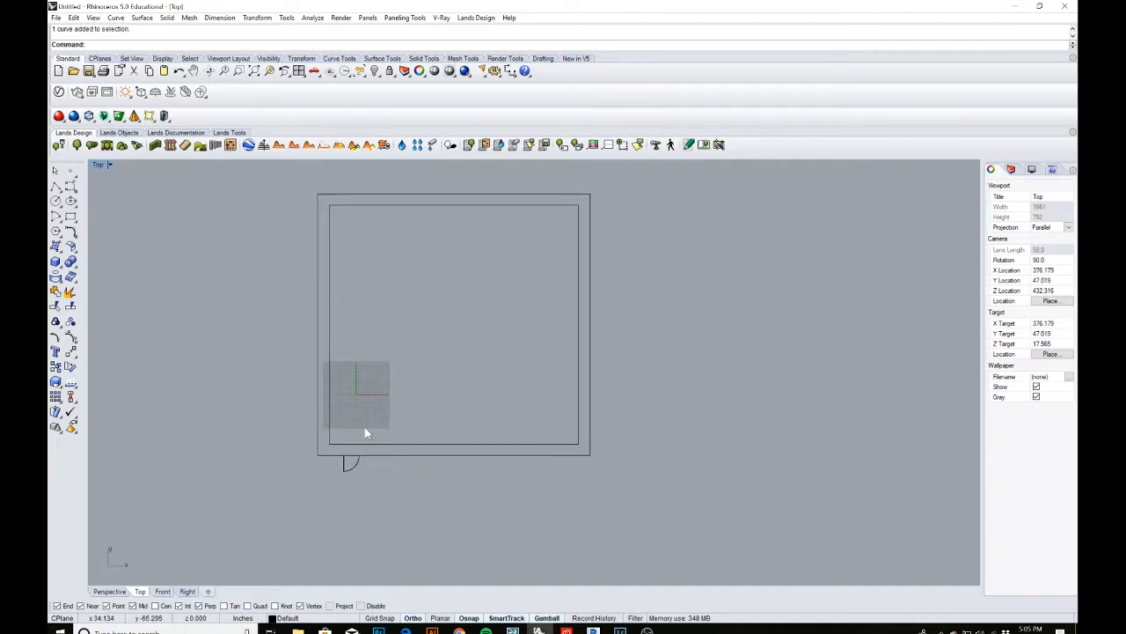
pyautogui.scroll(1, 350, 437)
pyautogui.scroll(-2, 457, 331)
pyautogui.moveTo(432, 332); pyautogui.dragTo(390, 448, button='right')
pyautogui.scroll(1, 412, 408)
pyautogui.scroll(2, 410, 447)
pyautogui.scroll(-1, 390, 444)
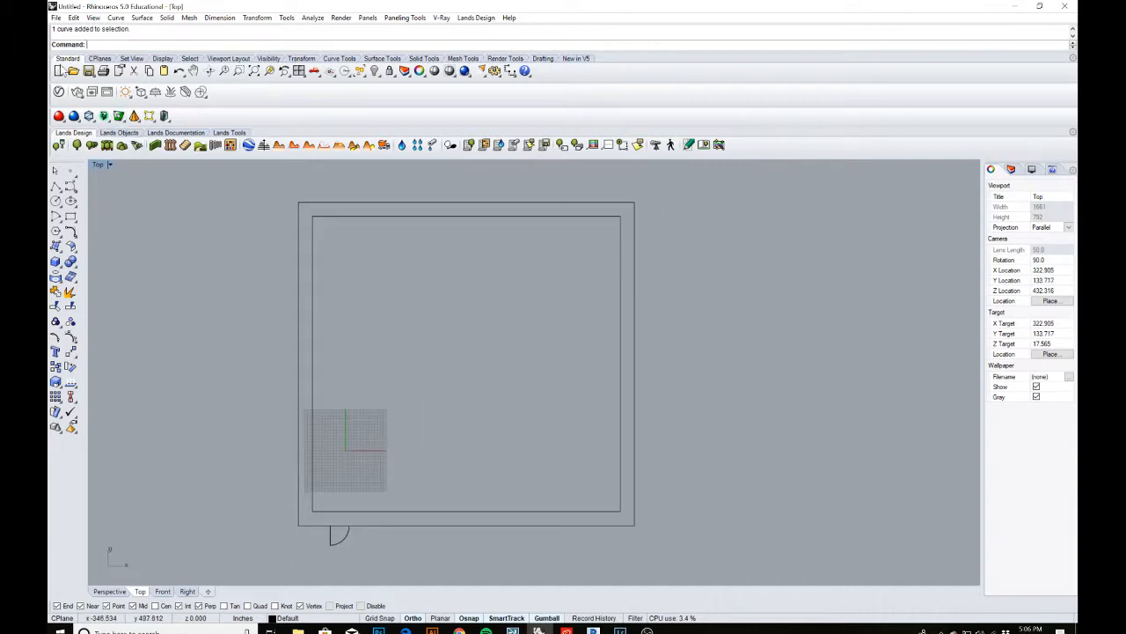
# Insert the Chair file from the Desktop as individual objects, placing it inside the room near the lower-left corner above the door
pyautogui.click(54, 17)
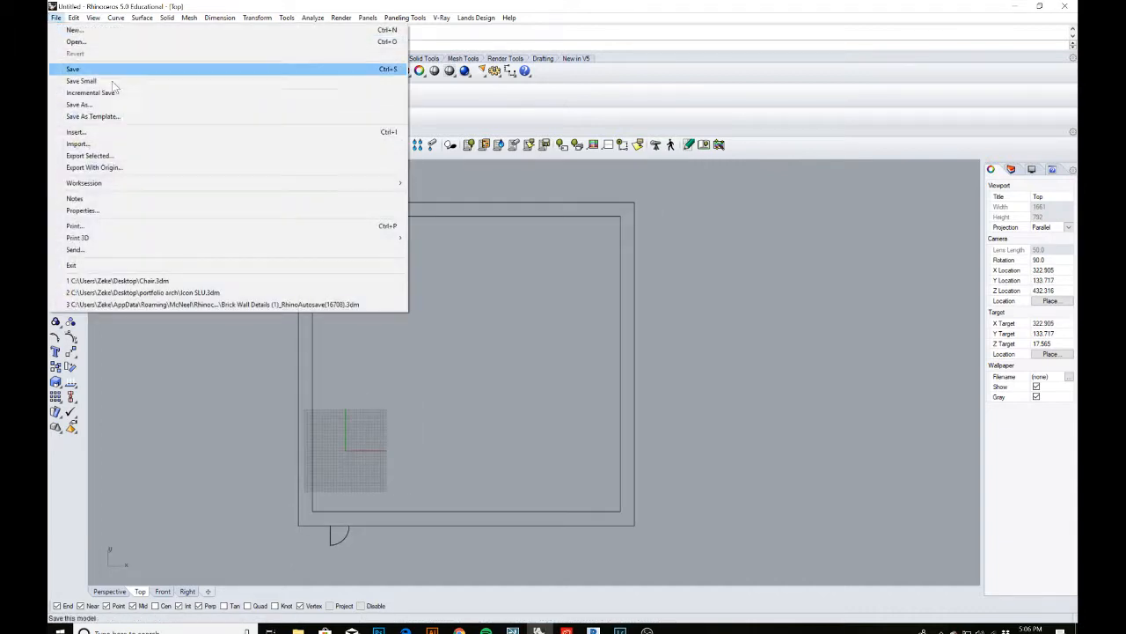
pyautogui.click(84, 129)
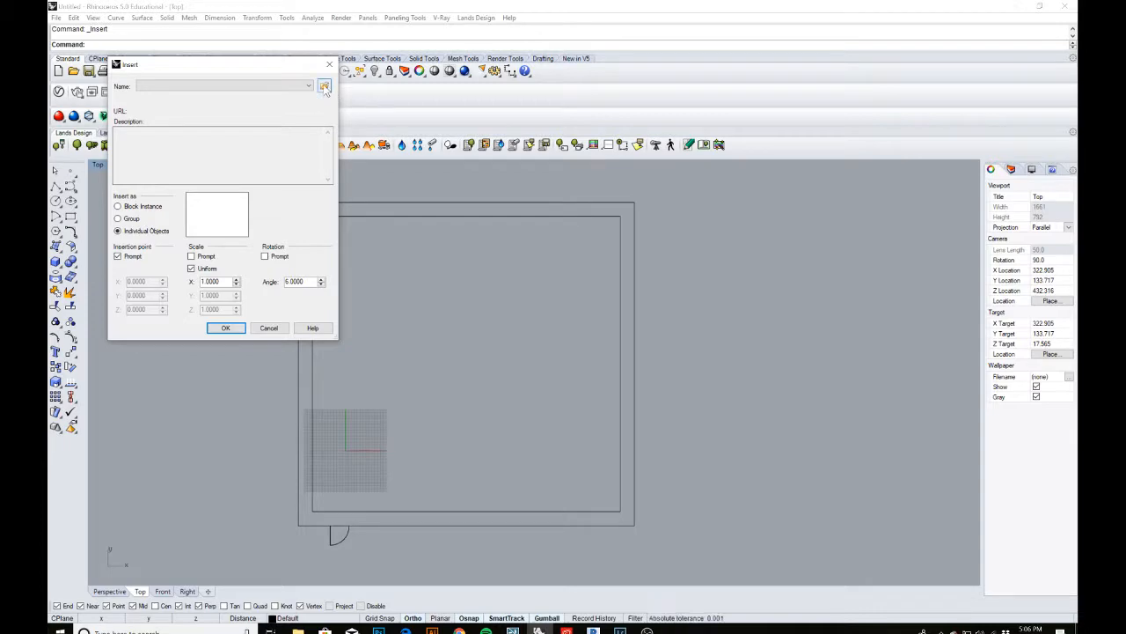
pyautogui.click(324, 88)
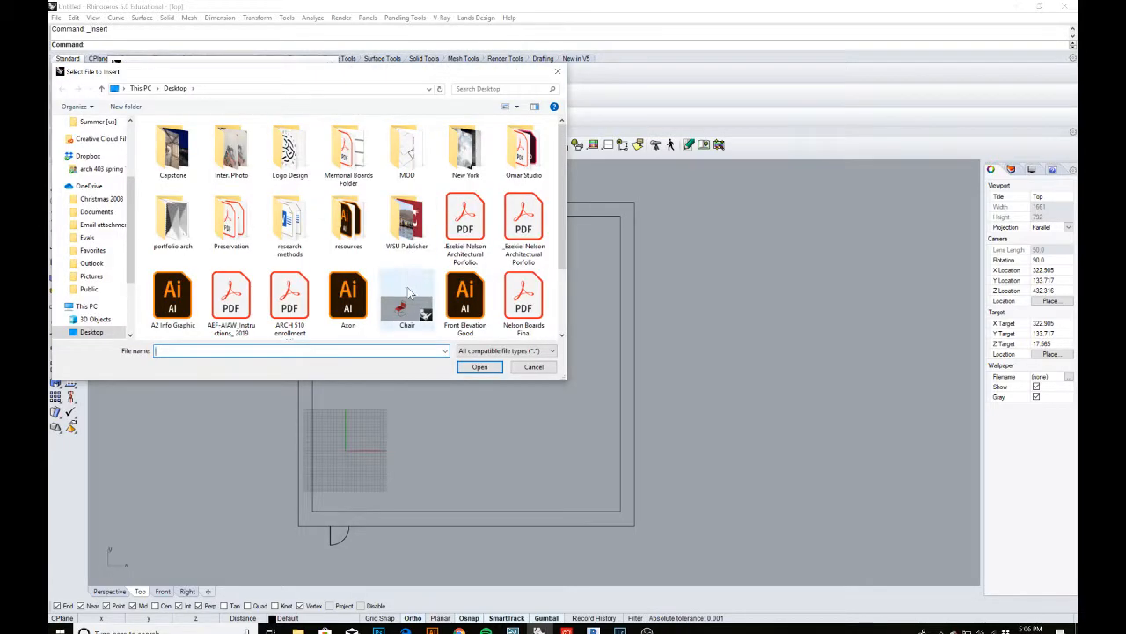
pyautogui.click(412, 301)
pyautogui.click(484, 366)
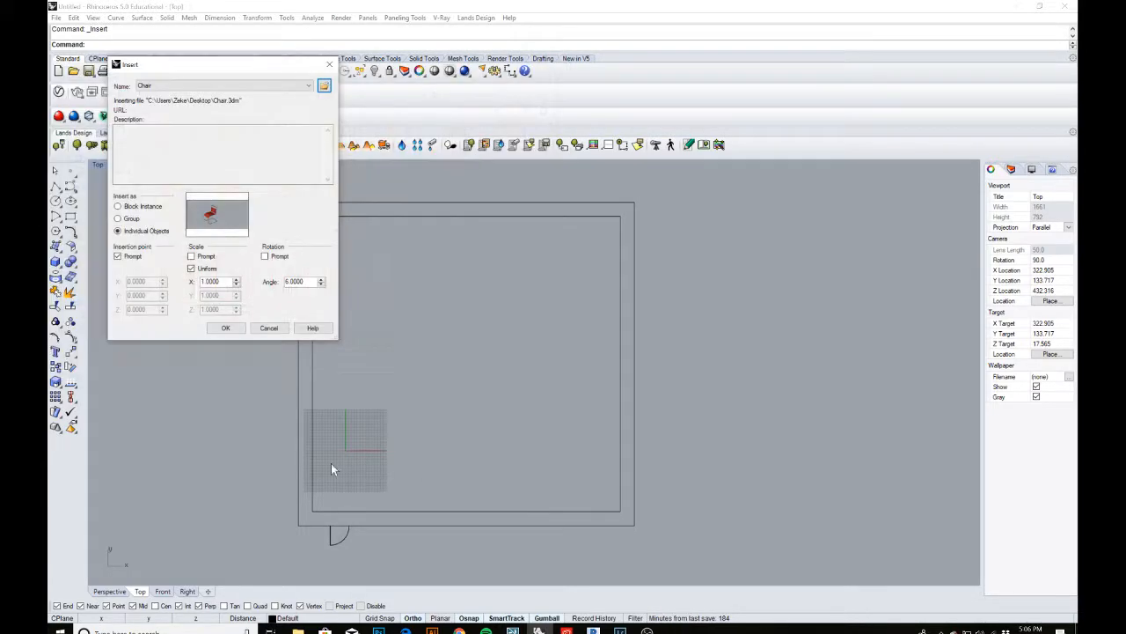
pyautogui.click(225, 327)
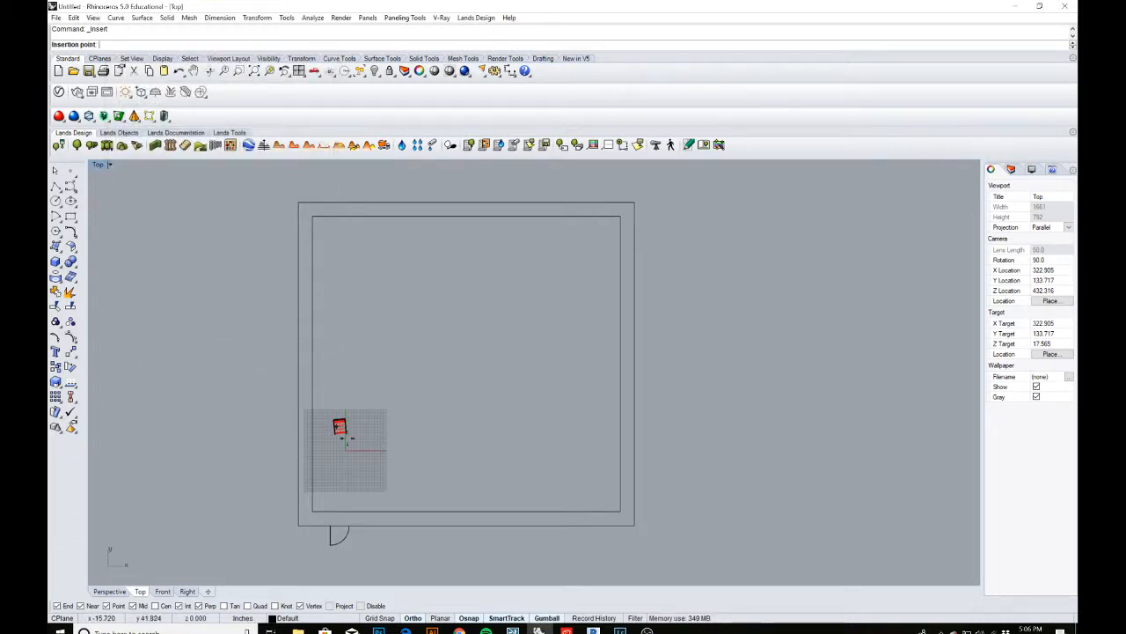
pyautogui.scroll(3, 337, 500)
pyautogui.scroll(-2, 338, 469)
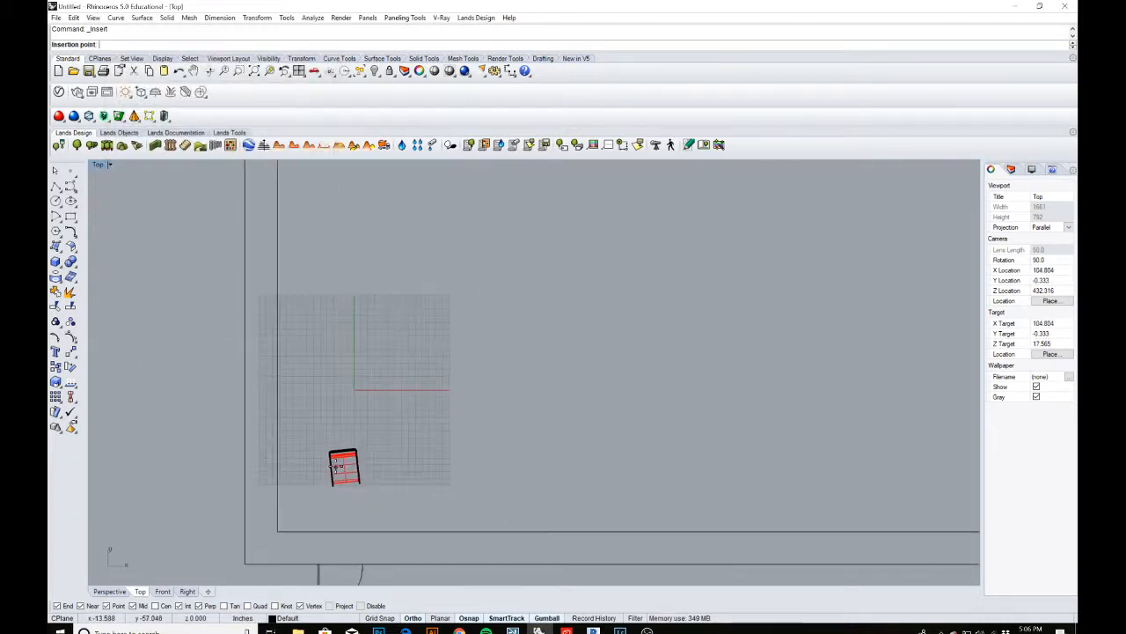
pyautogui.click(335, 456)
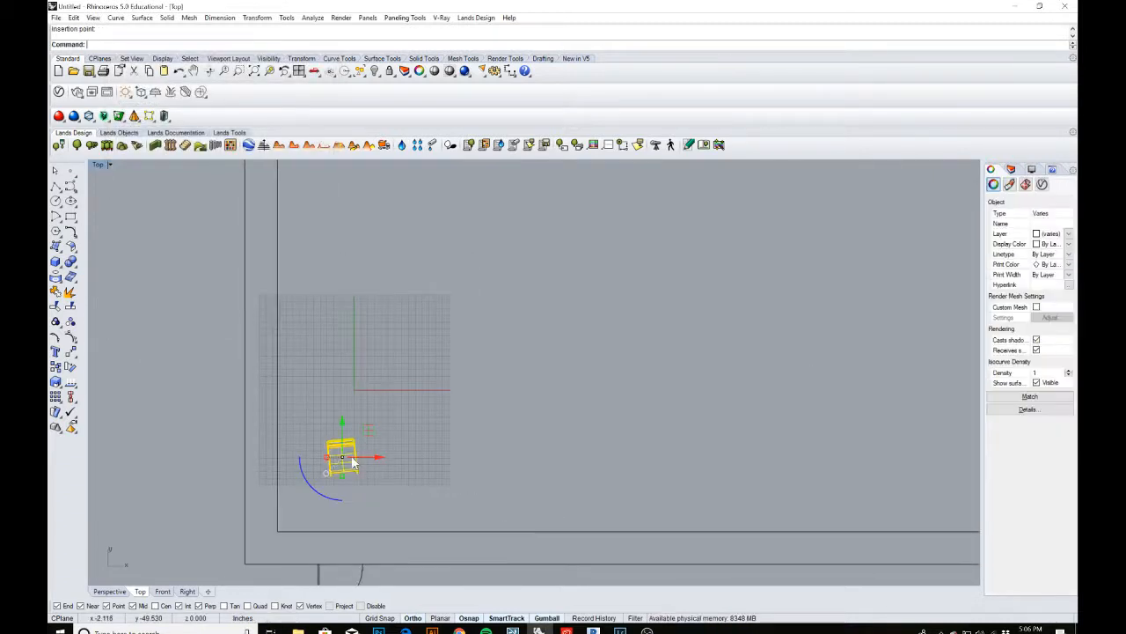
# Rotate the inserted chair about a point on its seat's front edge until it sits square to the grid
pyautogui.scroll(5, 357, 459)
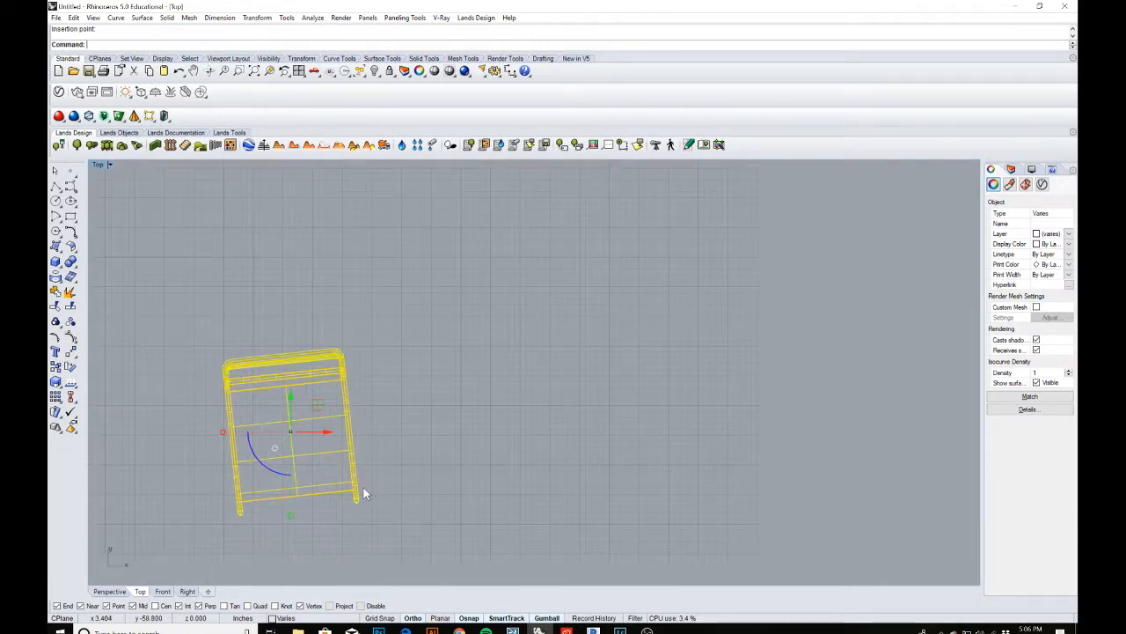
pyautogui.press('Return')
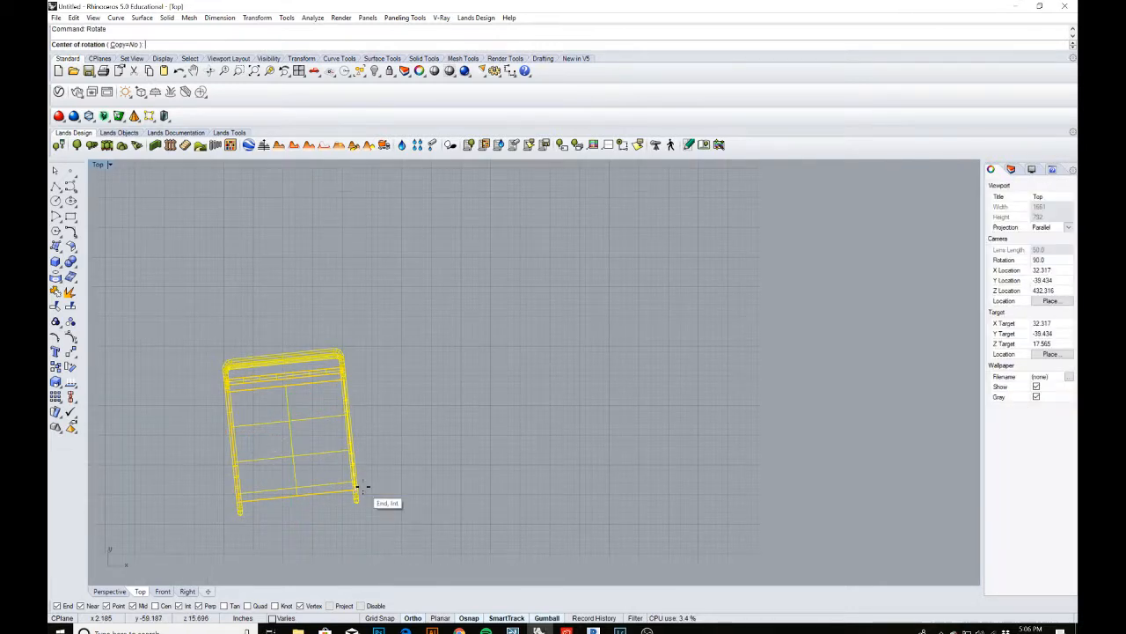
pyautogui.scroll(2, 297, 493)
pyautogui.click(318, 493)
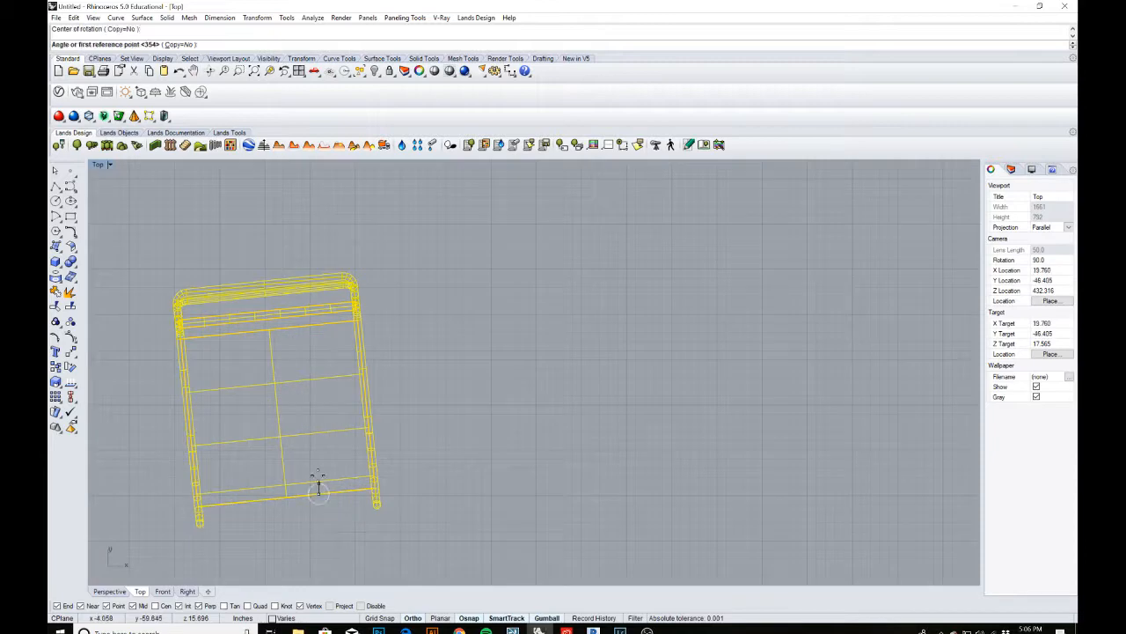
pyautogui.click(318, 325)
pyautogui.click(424, 307)
pyautogui.press('Escape')
pyautogui.scroll(-5, 426, 310)
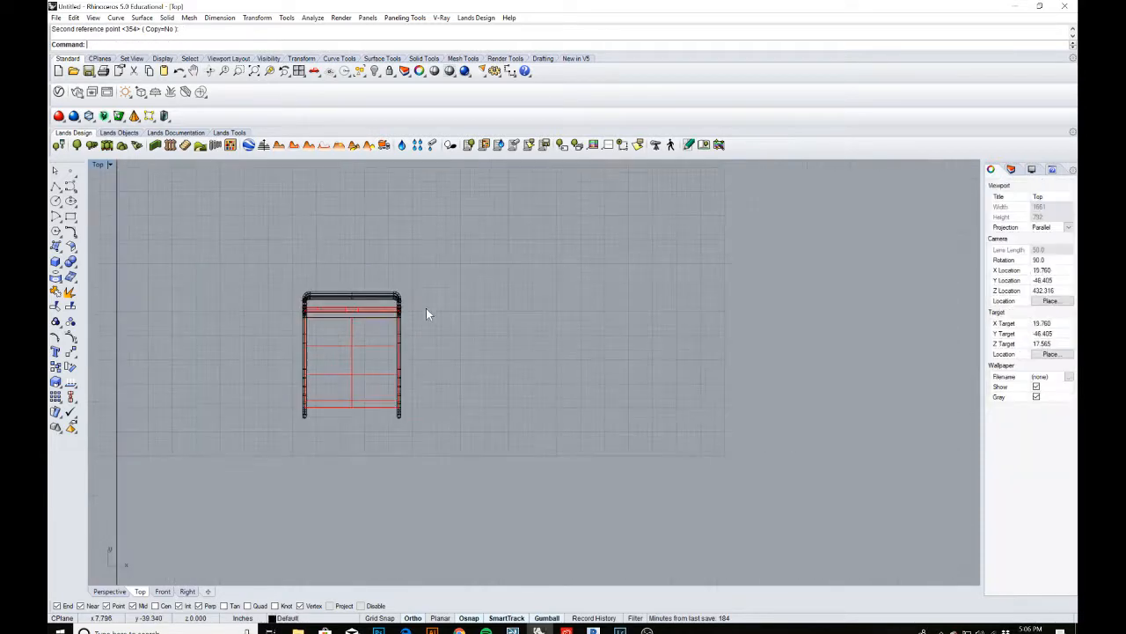
# Move the whole chair straight up in plan so its back lies at the X axis
pyautogui.scroll(3, 424, 323)
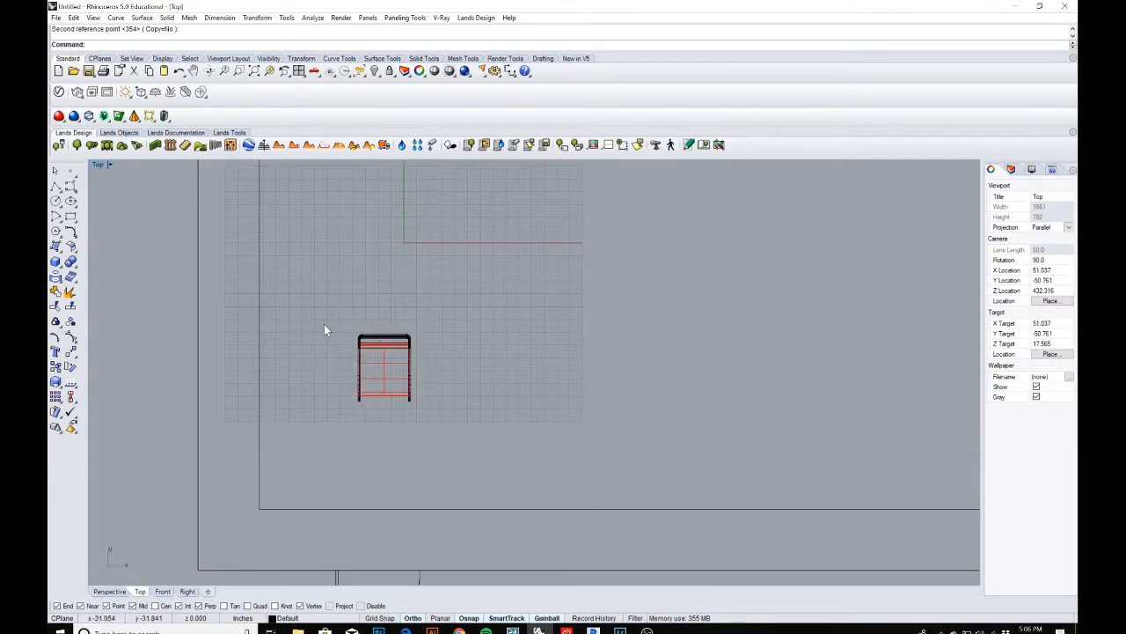
pyautogui.moveTo(295, 303); pyautogui.dragTo(568, 490)
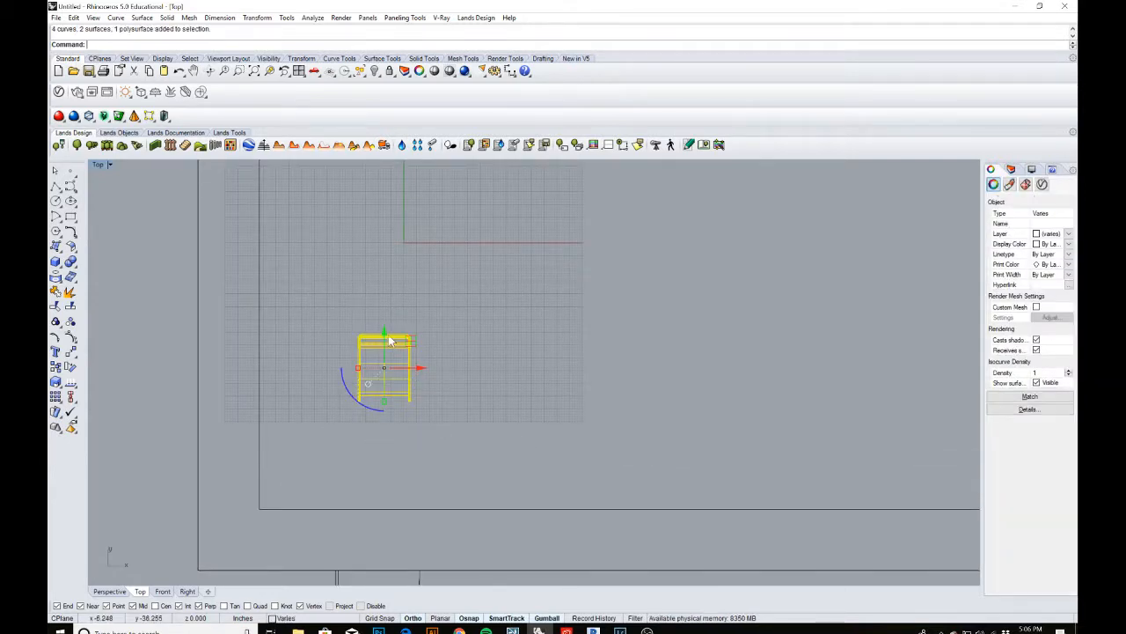
pyautogui.moveTo(386, 334); pyautogui.dragTo(374, 233)
pyautogui.click(447, 307)
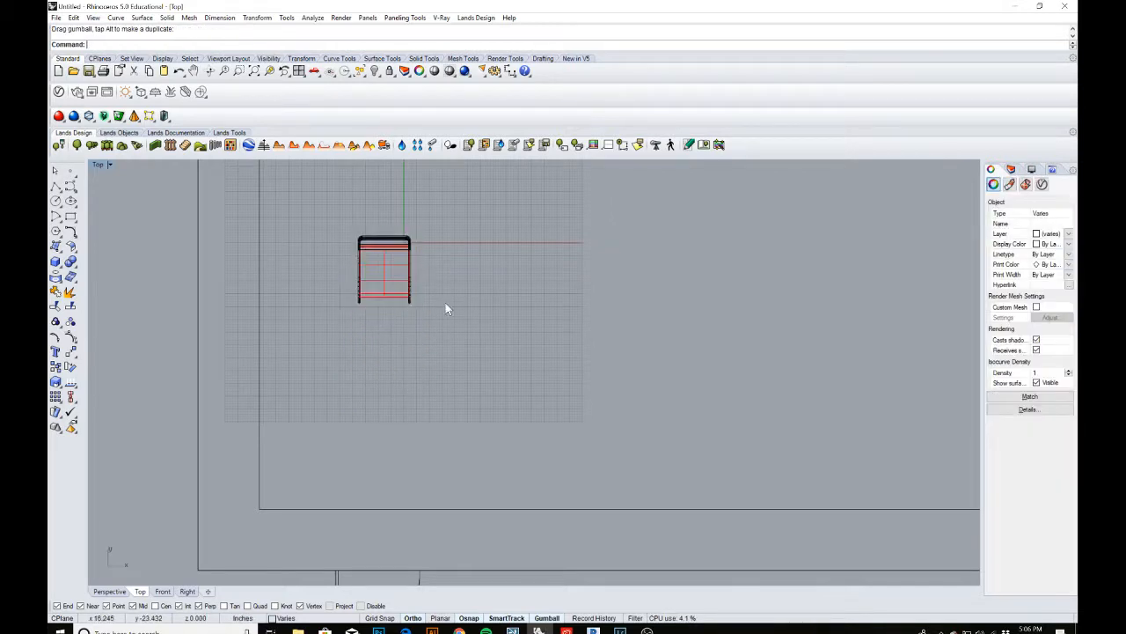
# Mirror a copy of the chair across a horizontal line below it, so the two chairs face each other
pyautogui.moveTo(329, 197); pyautogui.dragTo(459, 332)
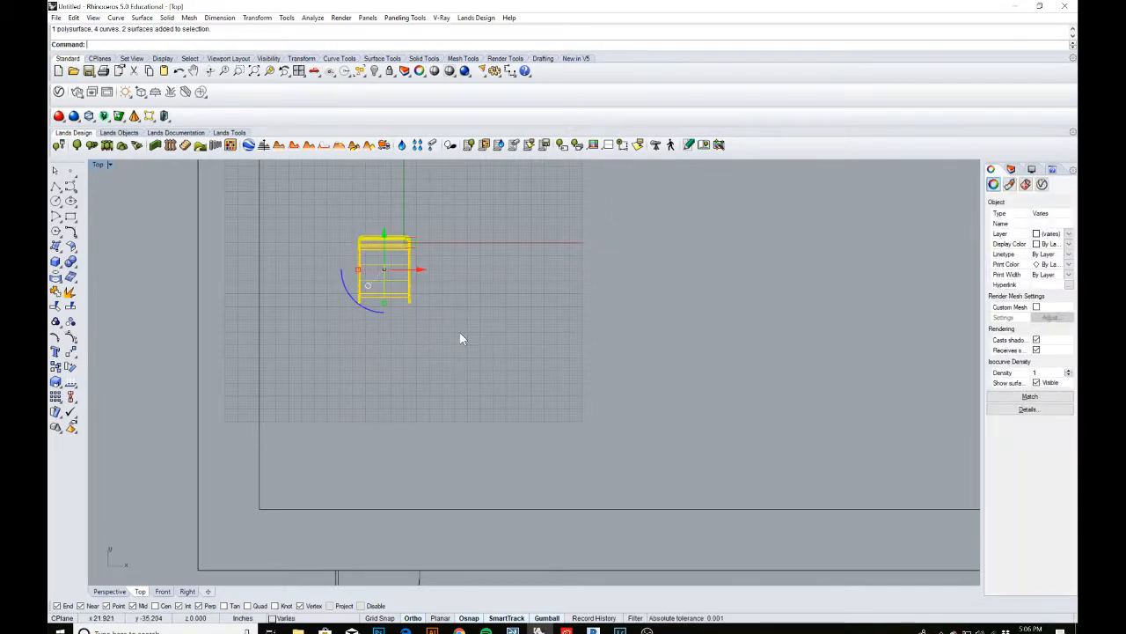
pyautogui.write('Mi')
pyautogui.press('Return')
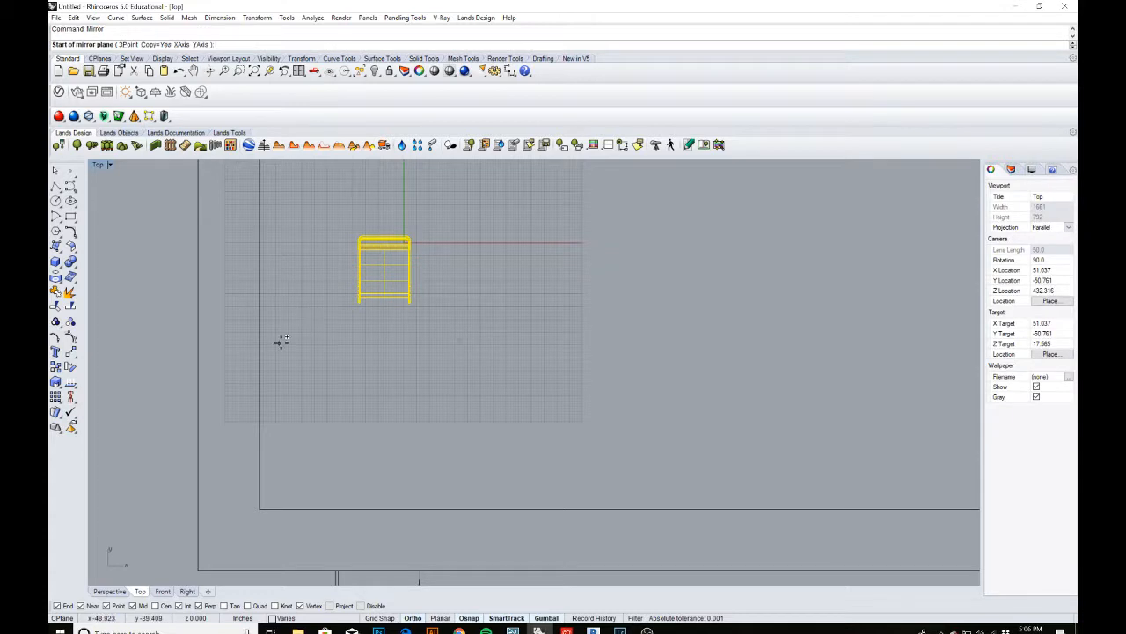
pyautogui.click(315, 352)
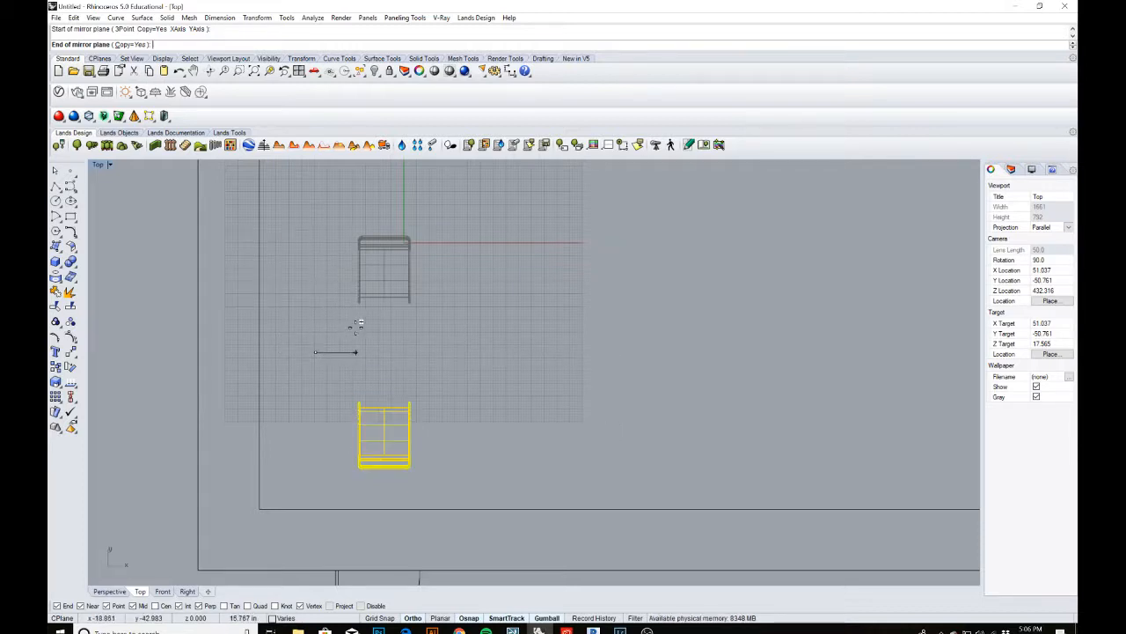
pyautogui.click(428, 333)
pyautogui.press('Escape')
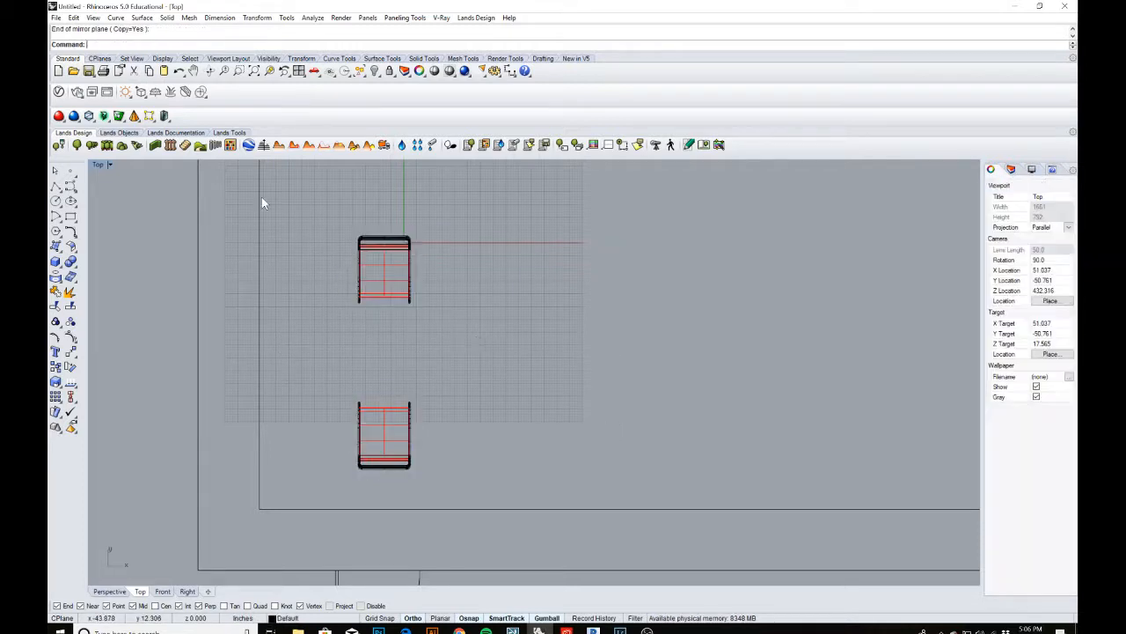
# Draw a 40-inch vertical guideline downward from the front edge of the upper chair's seat
pyautogui.click(56, 187)
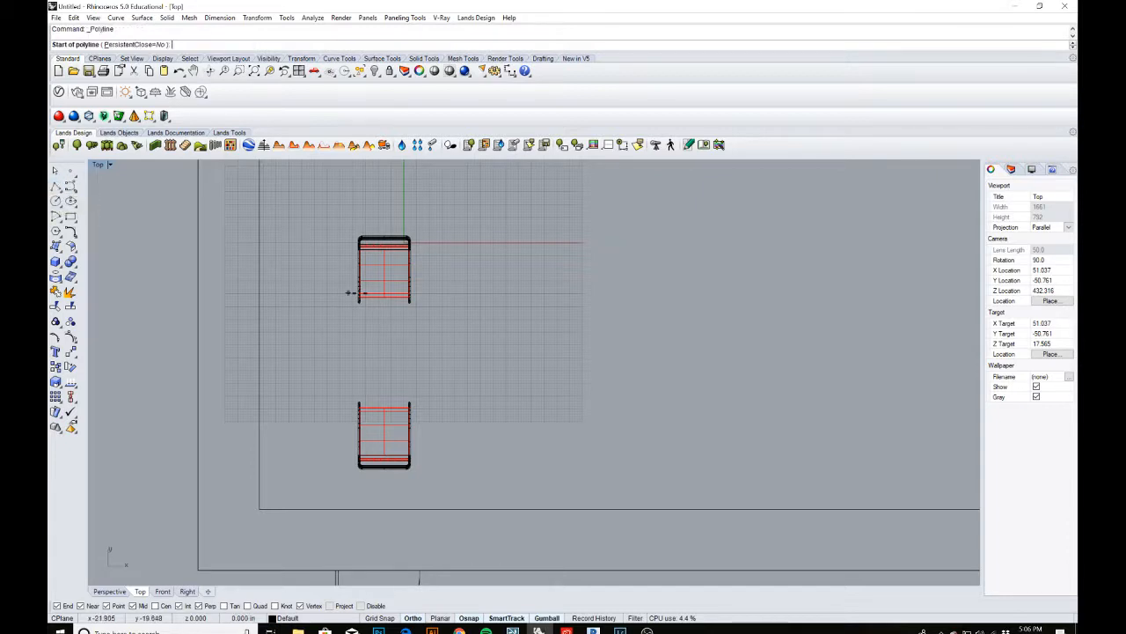
pyautogui.scroll(3, 378, 308)
pyautogui.scroll(2, 378, 307)
pyautogui.click(386, 284)
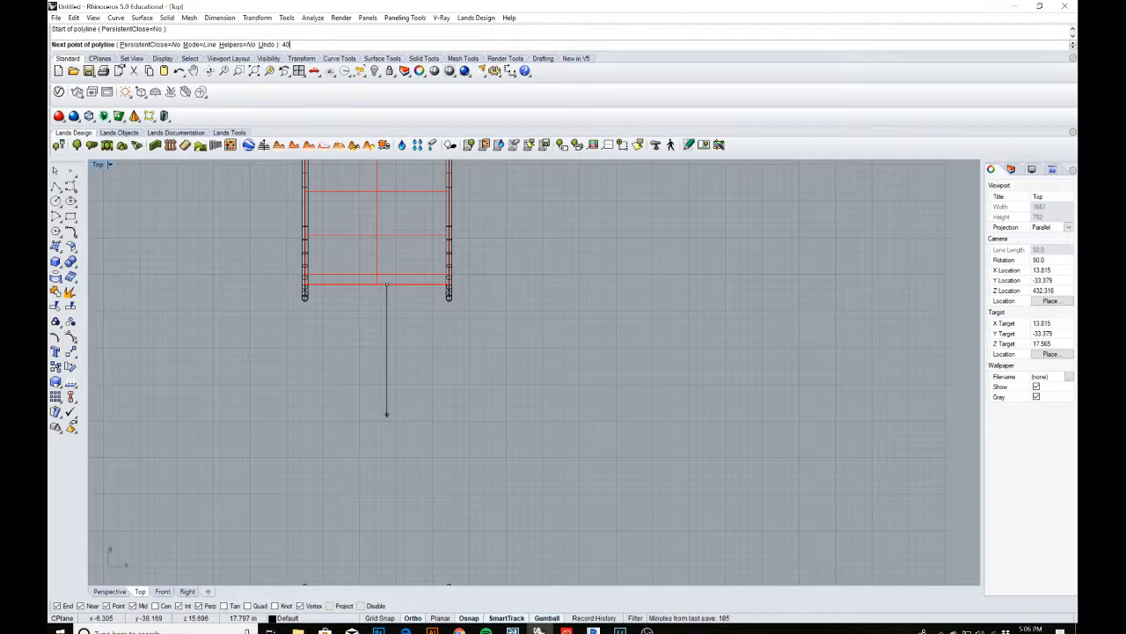
pyautogui.press('Return')
pyautogui.click(393, 412)
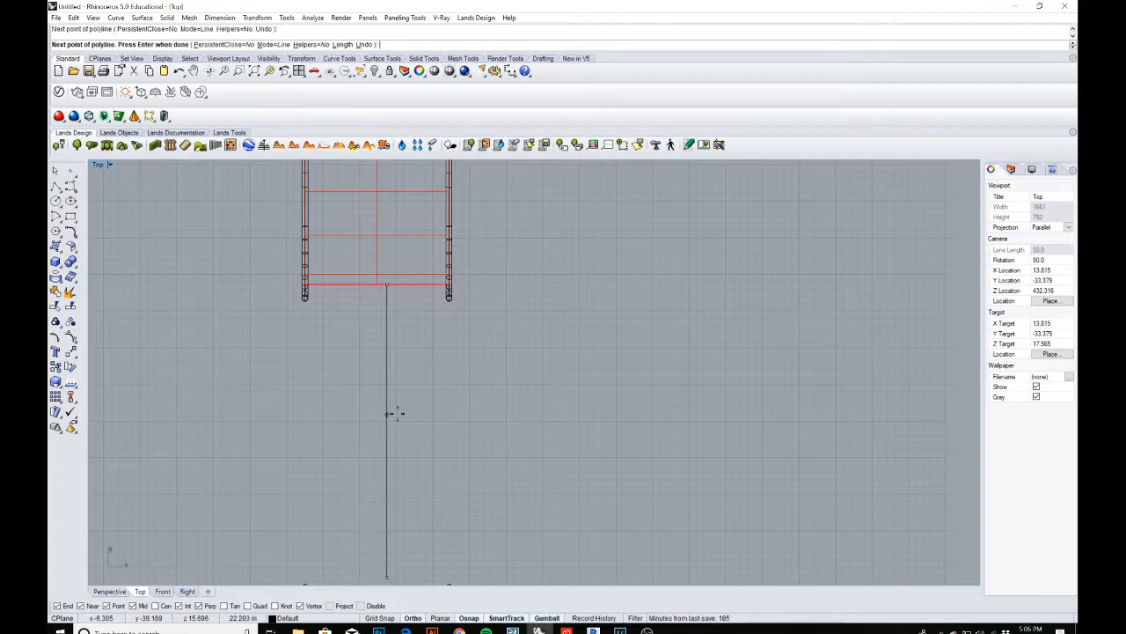
pyautogui.press('Return')
pyautogui.scroll(-5, 408, 467)
pyautogui.scroll(3, 396, 514)
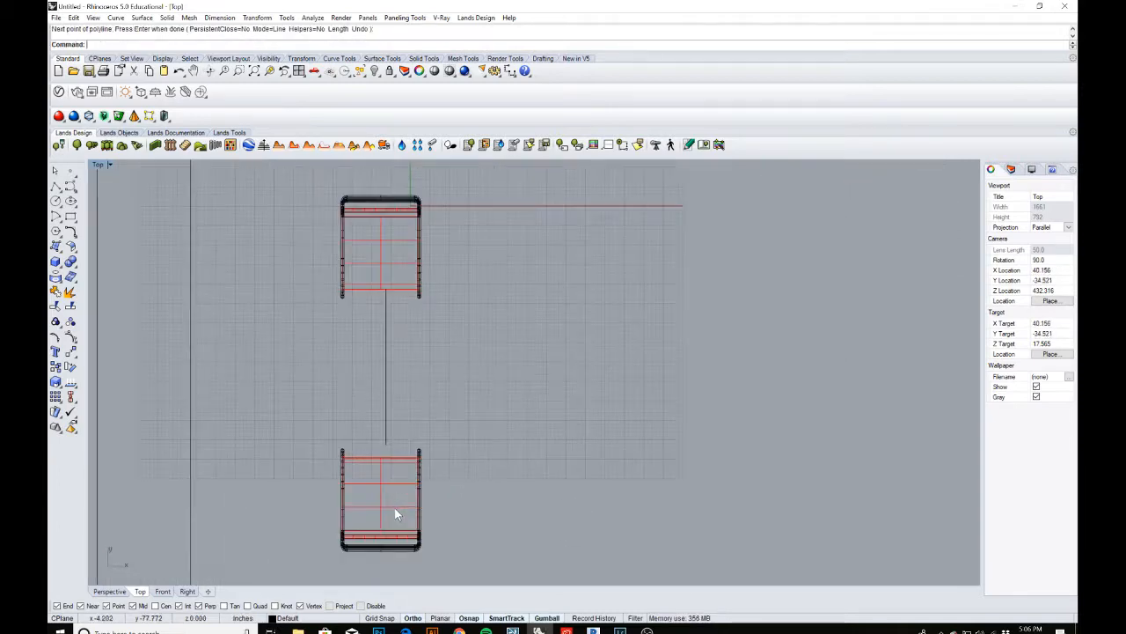
# Move the lower chair vertically until its seat's front edge meets the lower end of the guideline
pyautogui.moveTo(434, 549); pyautogui.dragTo(290, 509)
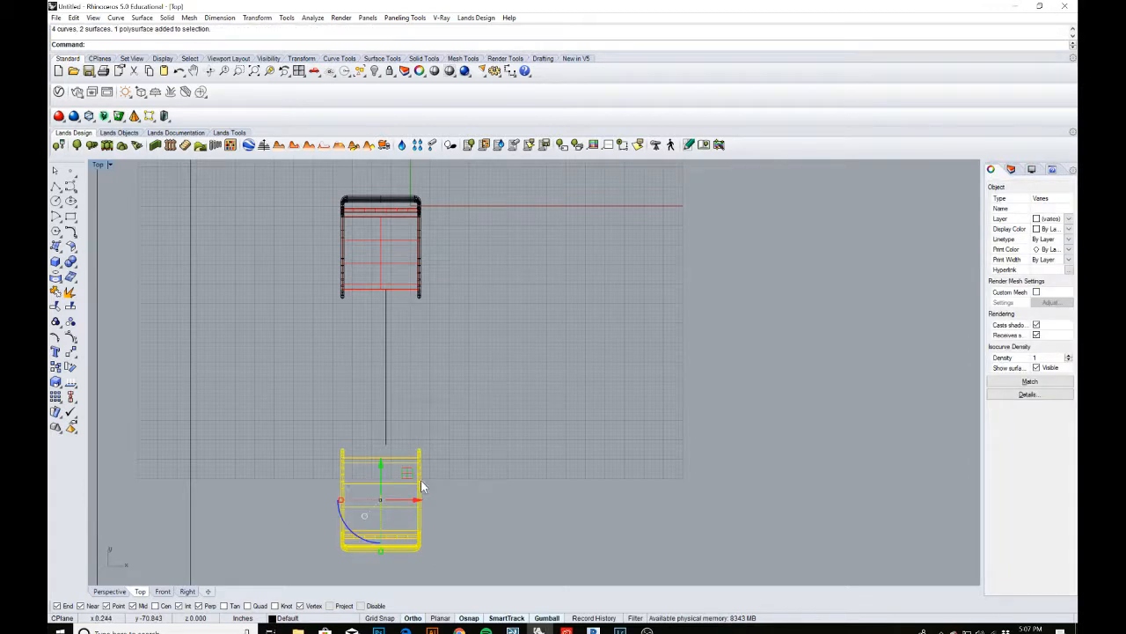
pyautogui.scroll(3, 420, 479)
pyautogui.scroll(4, 348, 500)
pyautogui.moveTo(350, 490); pyautogui.dragTo(352, 457)
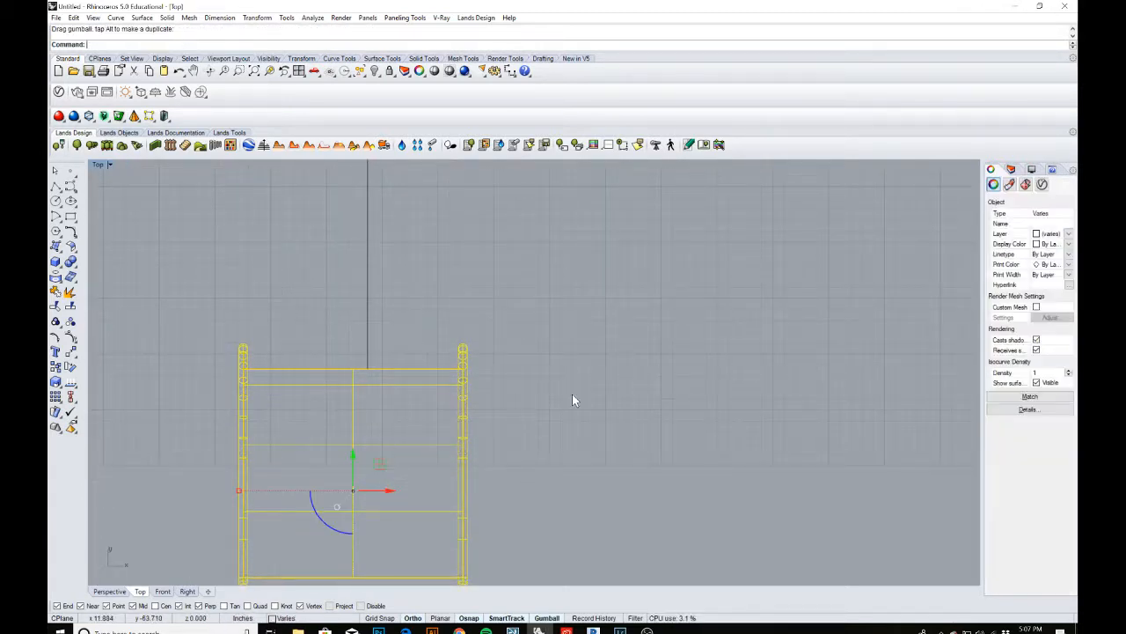
pyautogui.click(572, 396)
# Delete the vertical guideline between the two chairs
pyautogui.scroll(-8, 391, 396)
pyautogui.click(382, 349)
pyautogui.press('Delete')
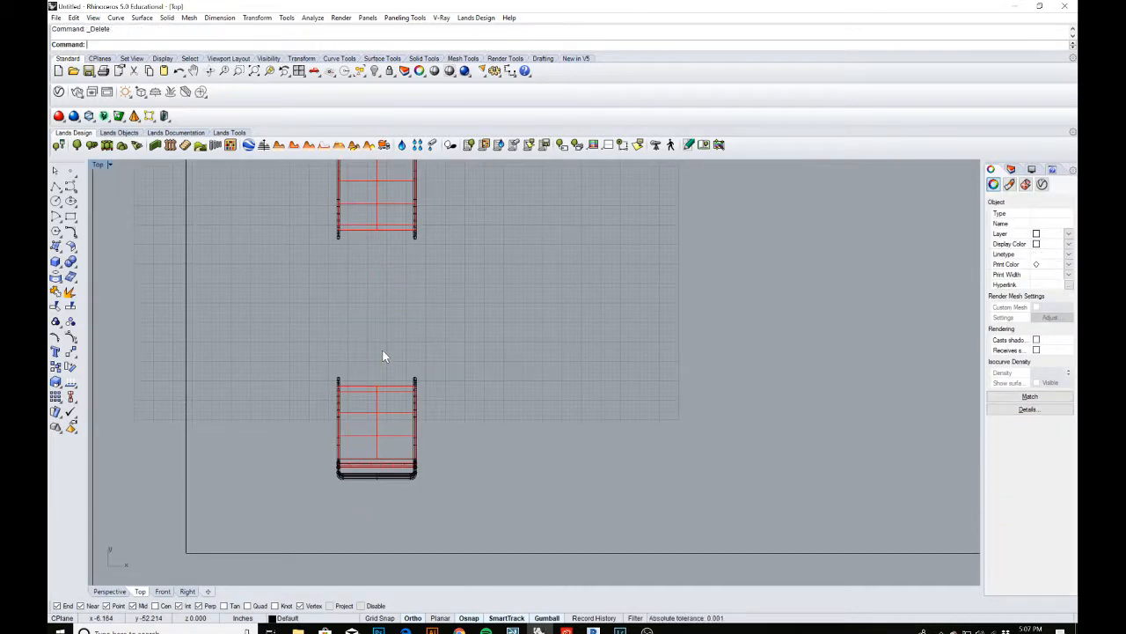
# Start a rectangular Array of both facing chairs with 3 in X, 3 in Y and 1 in Z
pyautogui.scroll(-3, 370, 240)
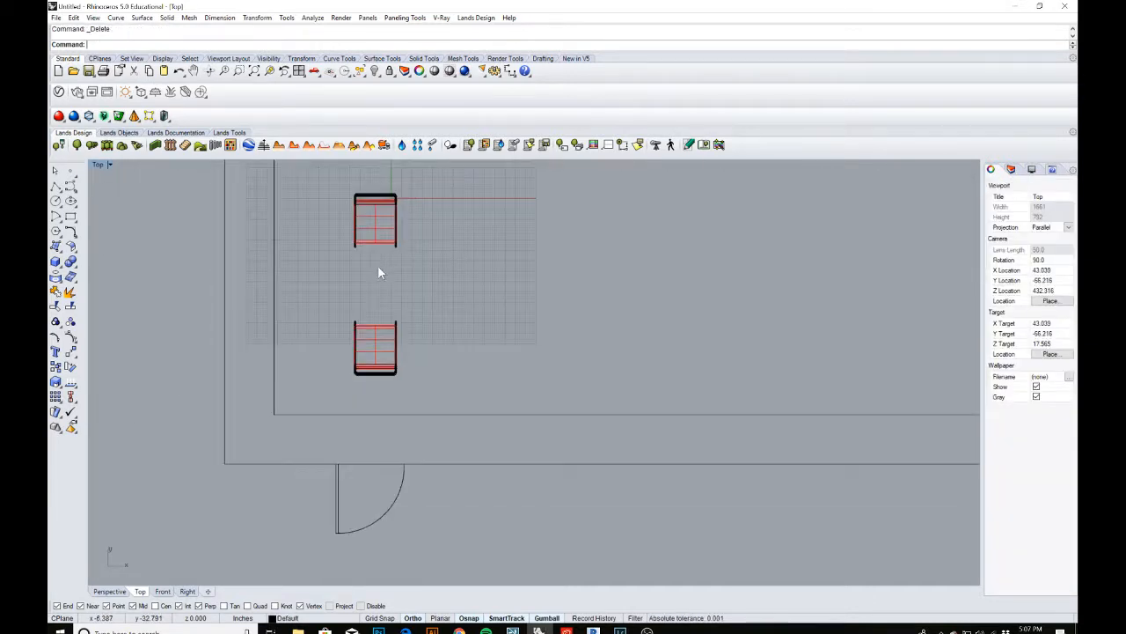
pyautogui.scroll(-3, 334, 275)
pyautogui.scroll(2, 346, 273)
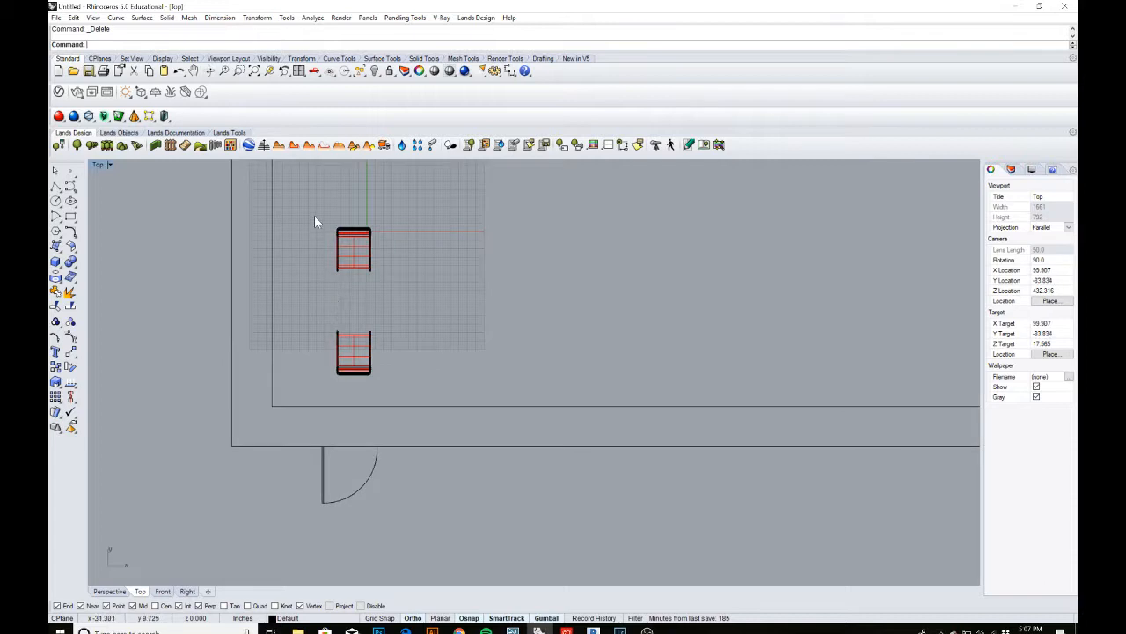
pyautogui.moveTo(396, 404); pyautogui.dragTo(393, 392)
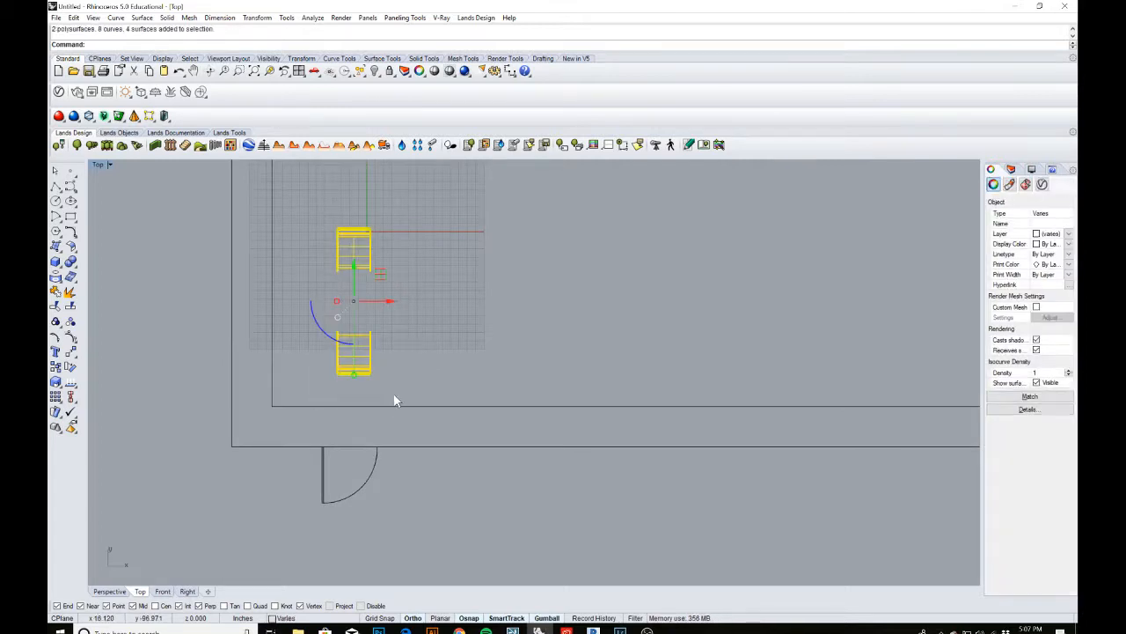
pyautogui.press('Return')
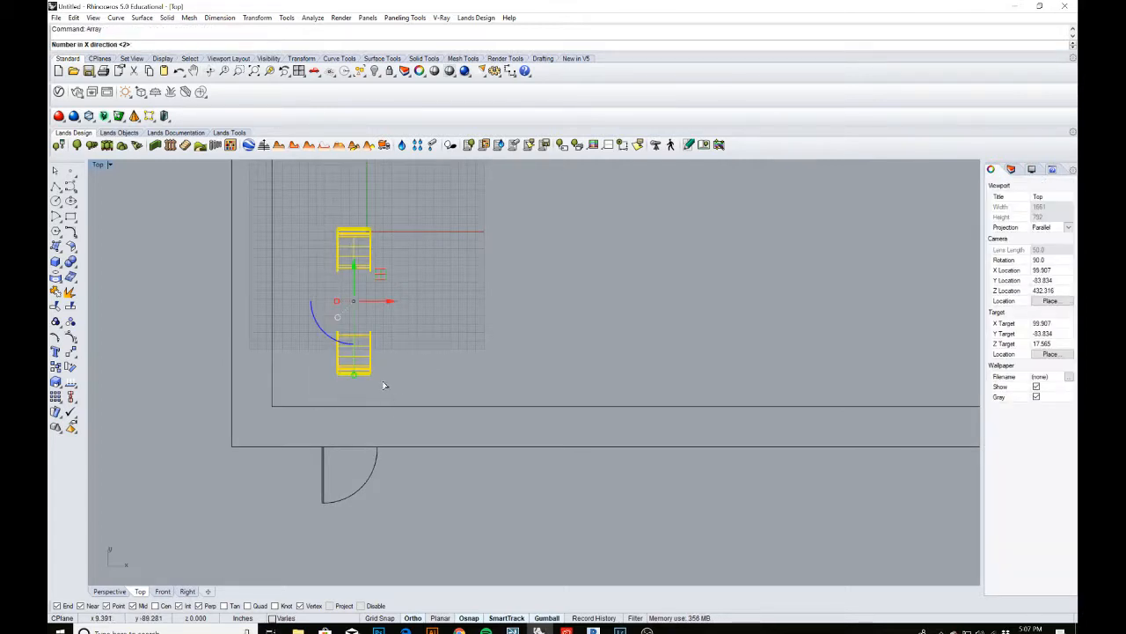
pyautogui.scroll(2, 273, 310)
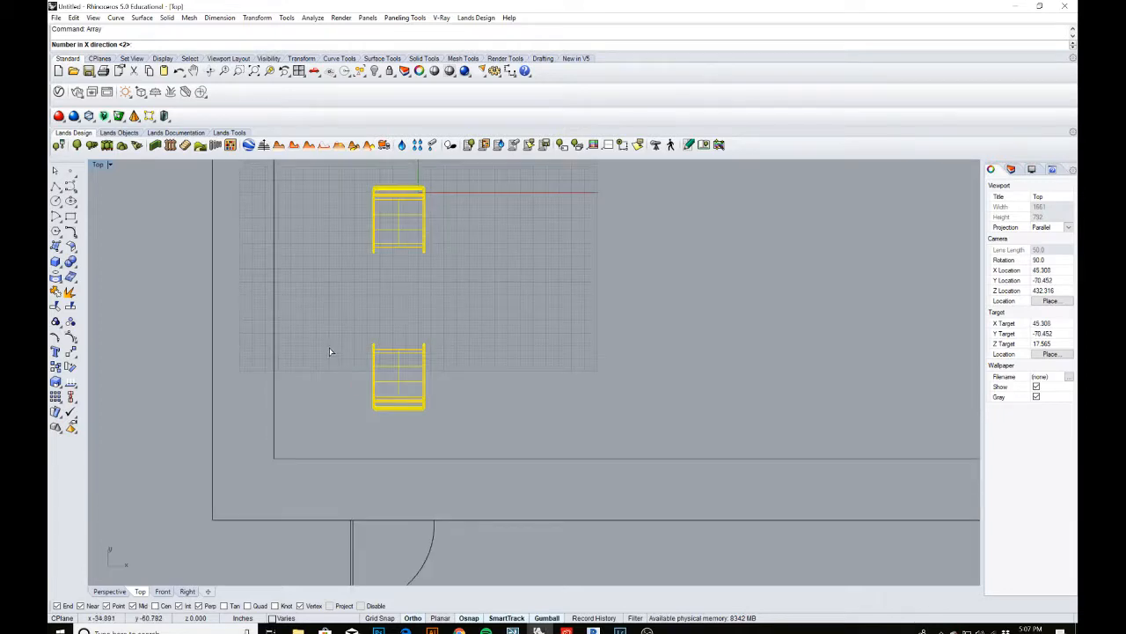
pyautogui.scroll(-1, 325, 349)
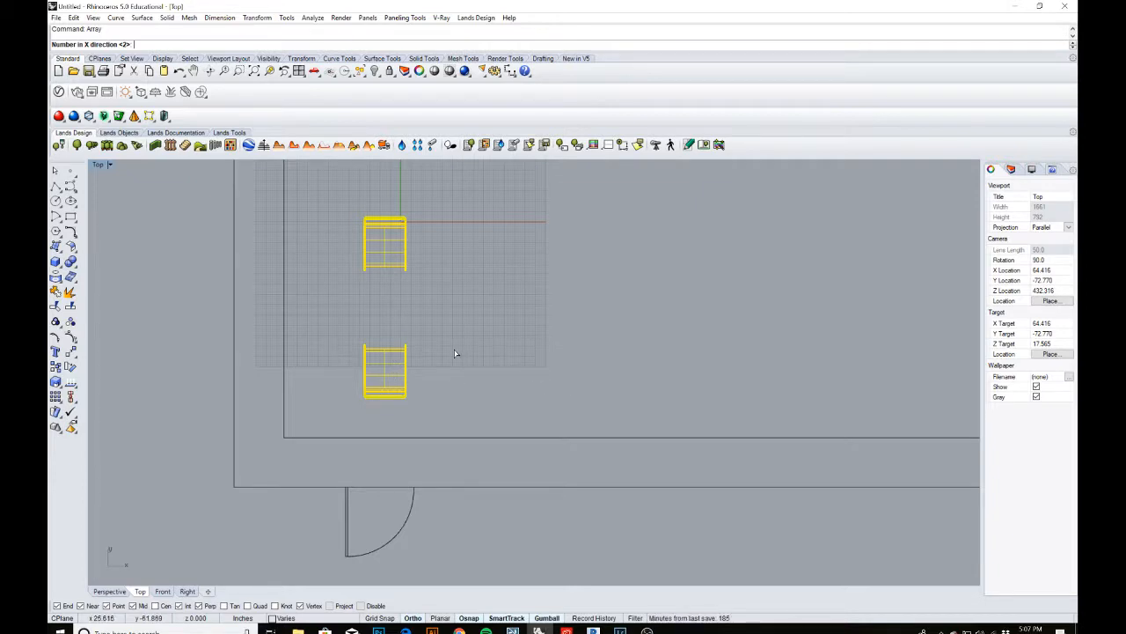
pyautogui.press('Return')
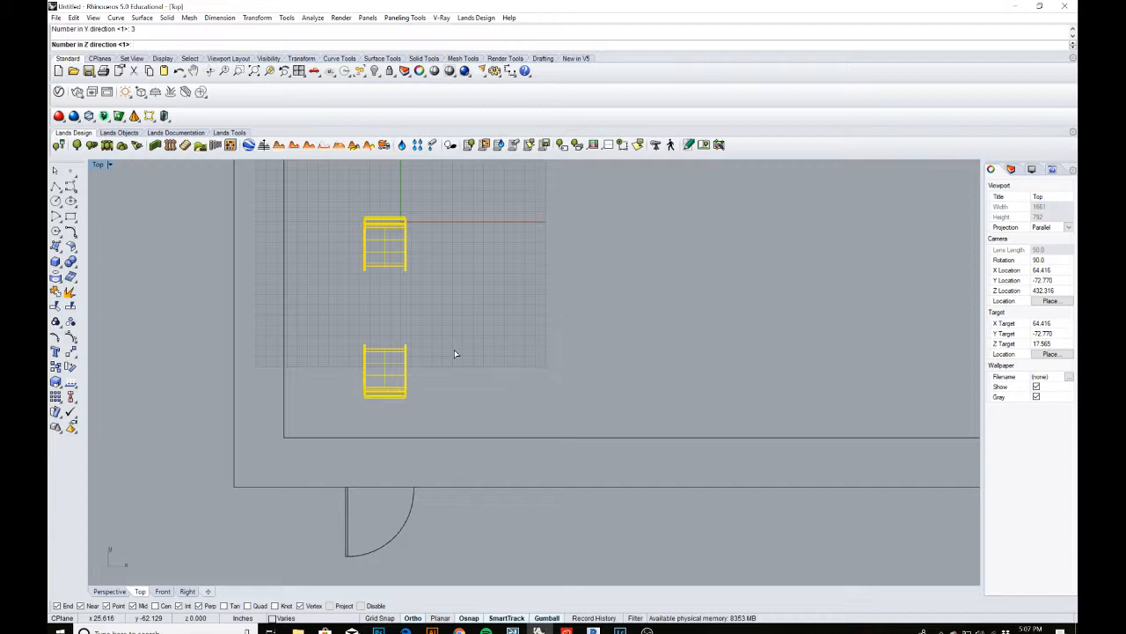
pyautogui.press('Return')
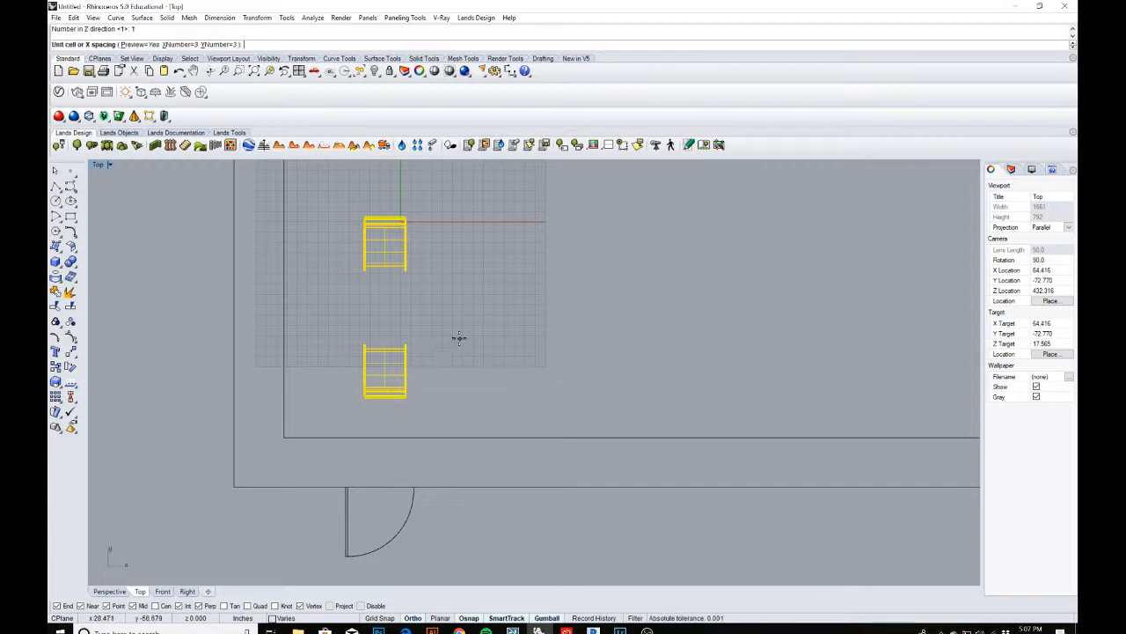
# Define the array's unit cell from the inner wall's lower-left corner, with X spacing 24 and Y spacing 130
pyautogui.click(283, 435)
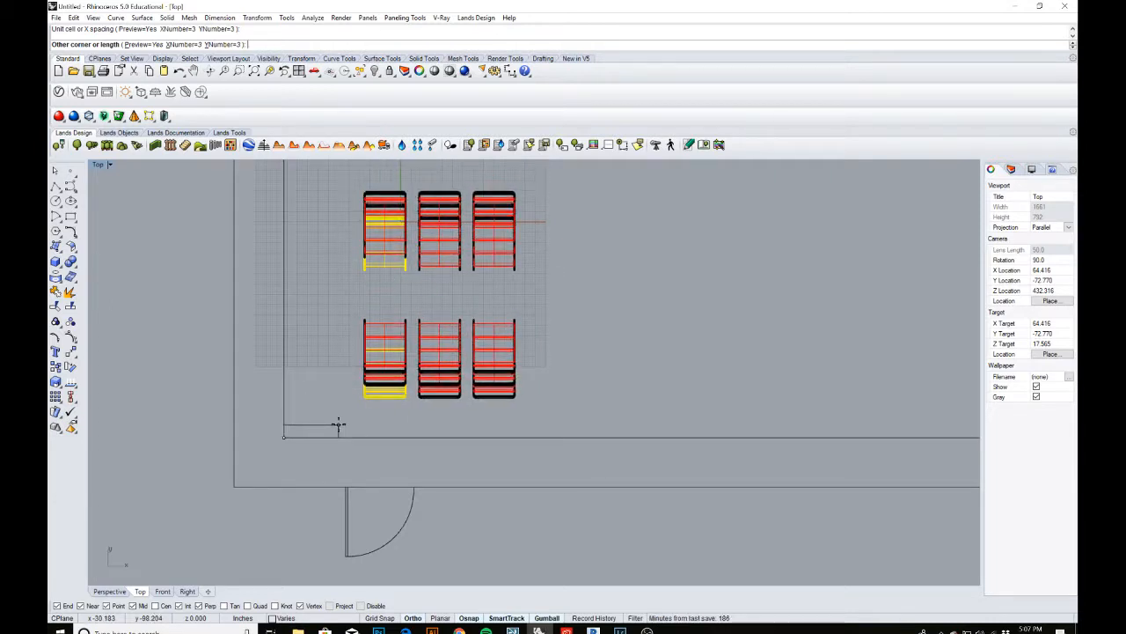
pyautogui.write('4')
pyautogui.press('Return')
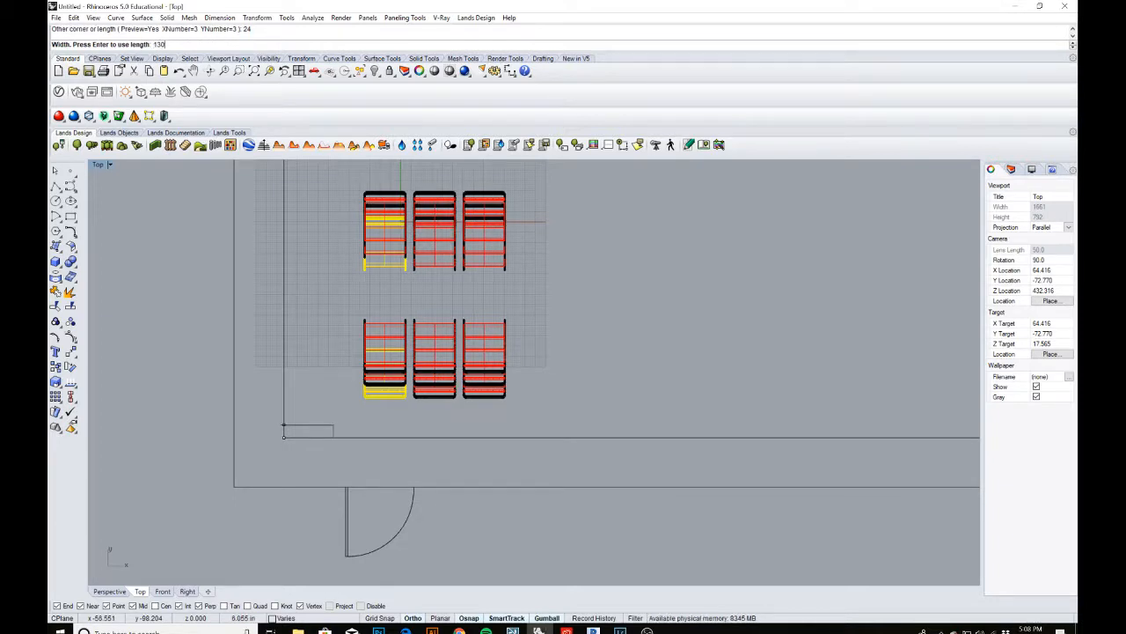
pyautogui.press('Return')
# Check the chair array preview against the room, and change its X spacing to 50
pyautogui.scroll(-3, 406, 355)
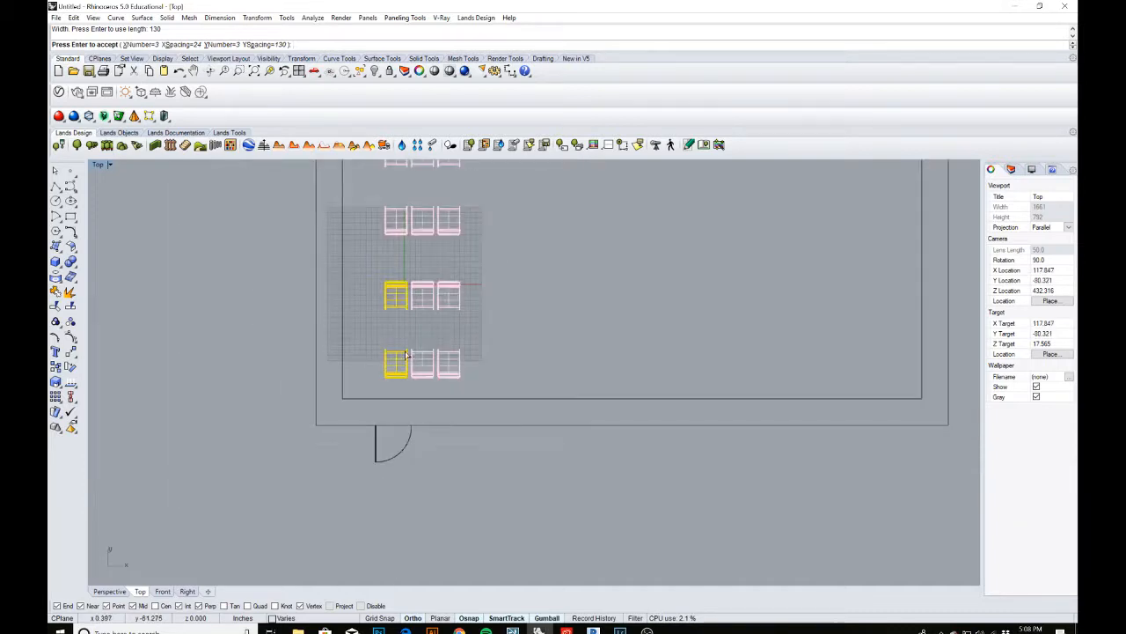
pyautogui.scroll(-5, 429, 291)
pyautogui.moveTo(437, 261); pyautogui.dragTo(417, 291, button='right')
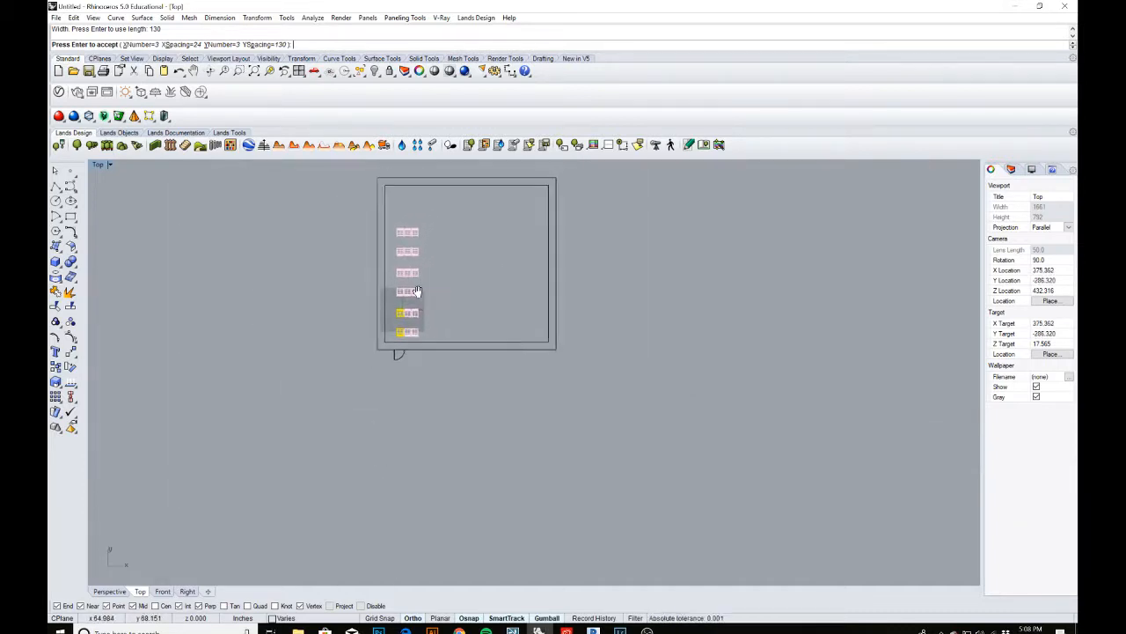
pyautogui.scroll(4, 415, 288)
pyautogui.scroll(-1, 406, 271)
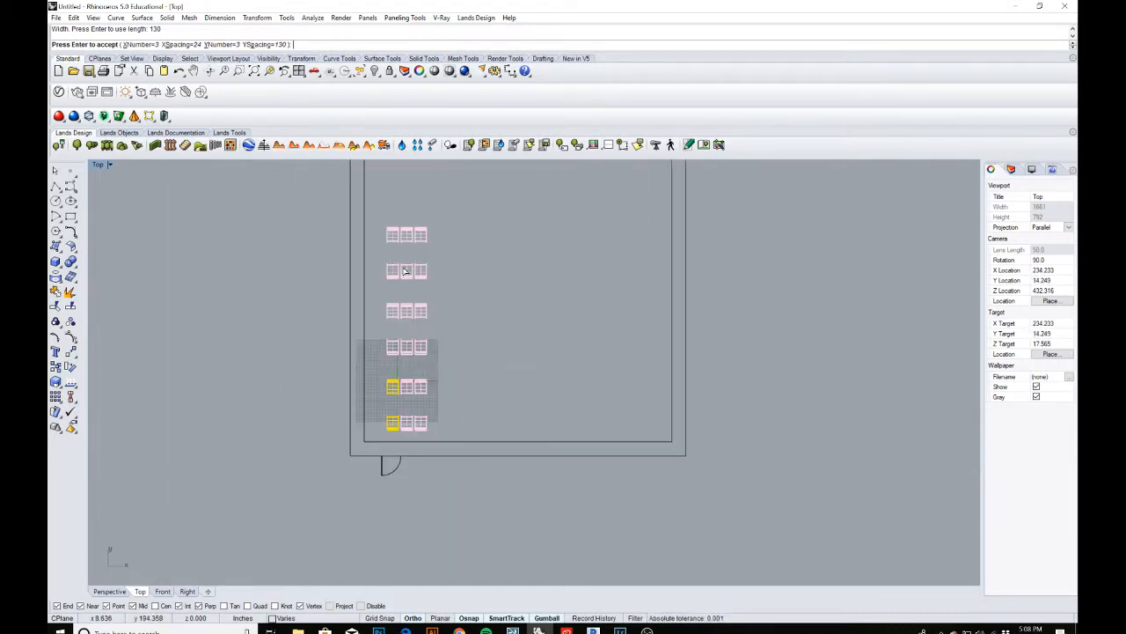
pyautogui.scroll(-2, 406, 271)
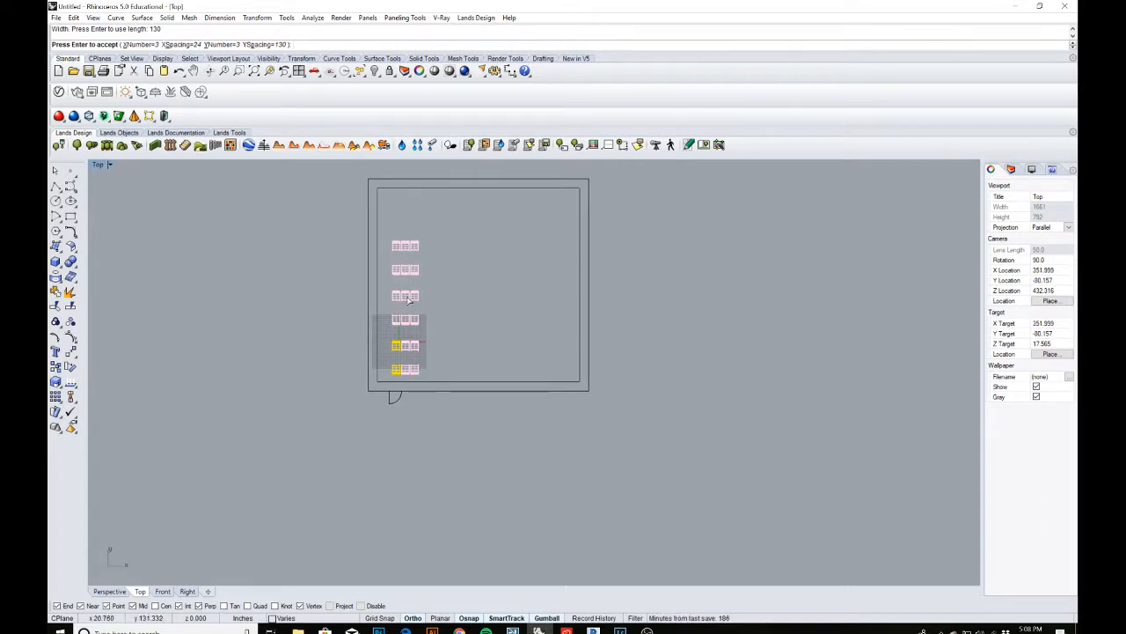
pyautogui.scroll(5, 408, 299)
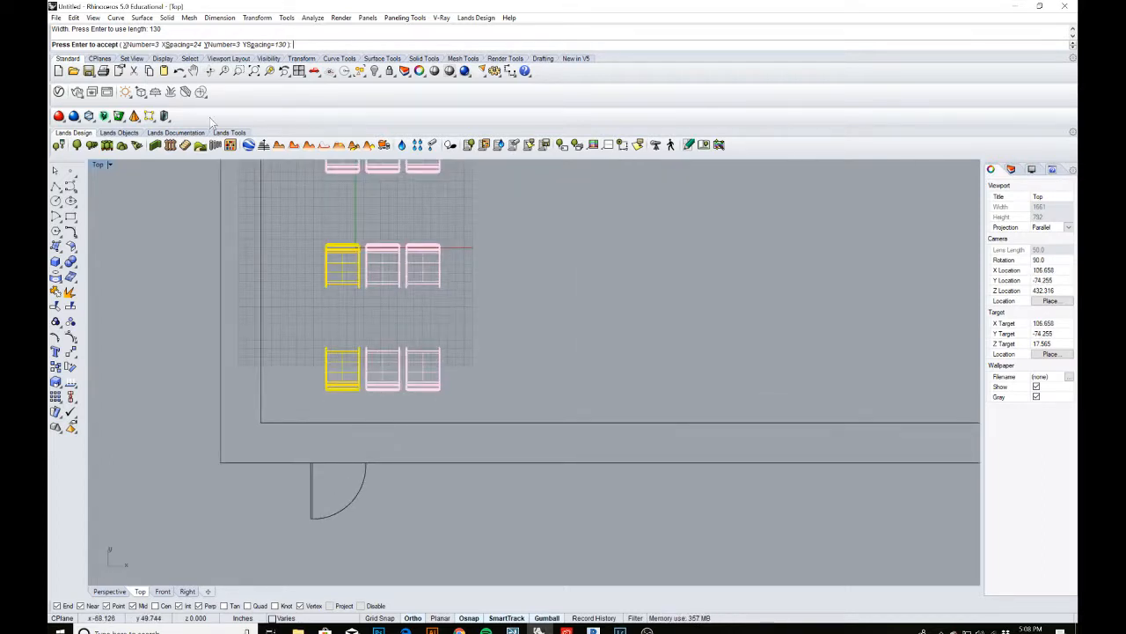
pyautogui.click(176, 44)
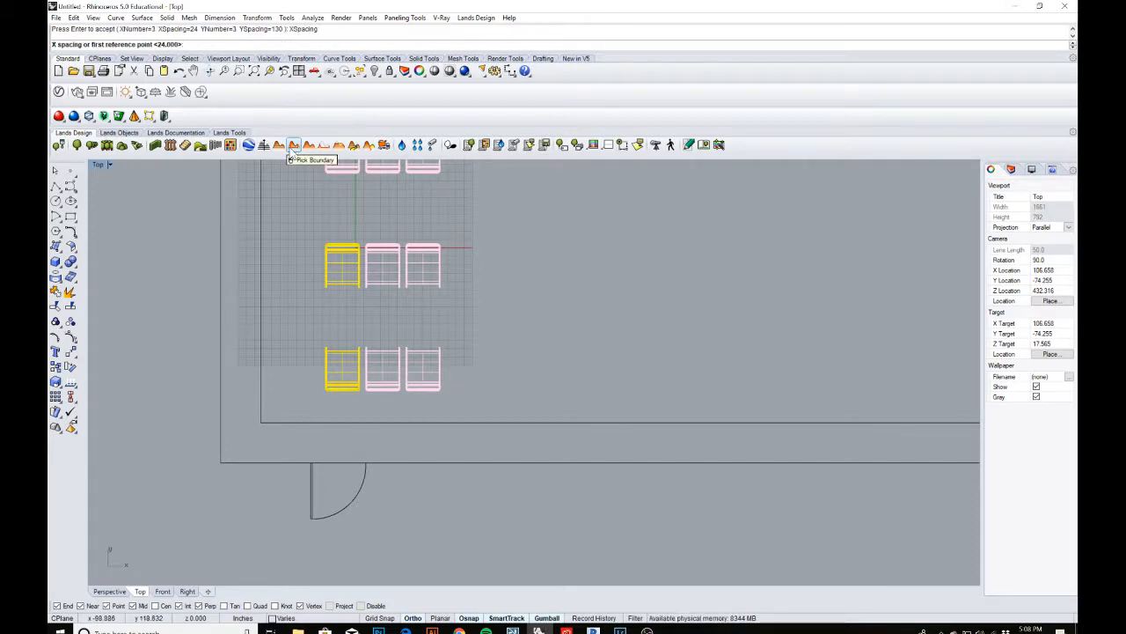
pyautogui.write('50')
pyautogui.press('Return')
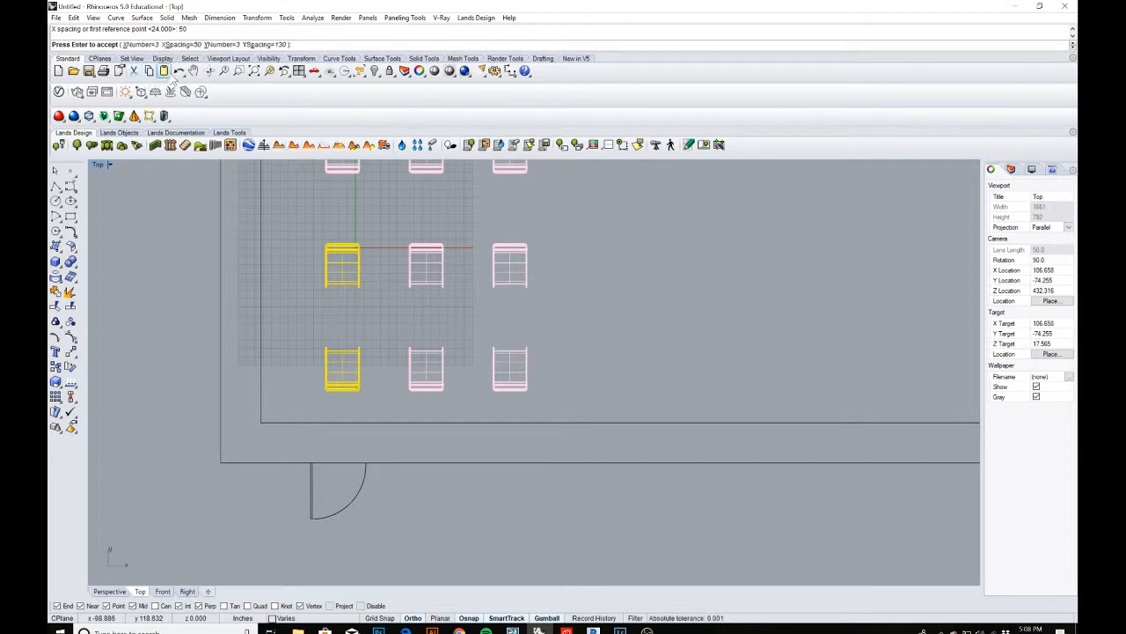
# Set the chair array's X spacing to 24 and accept the array
pyautogui.click(179, 71)
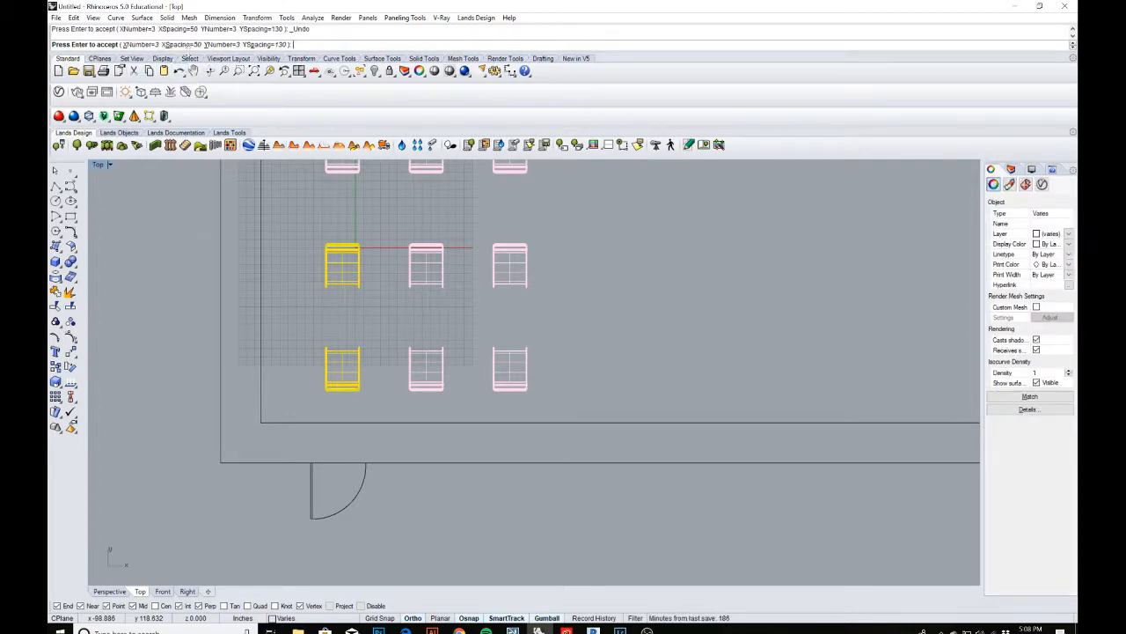
pyautogui.click(169, 44)
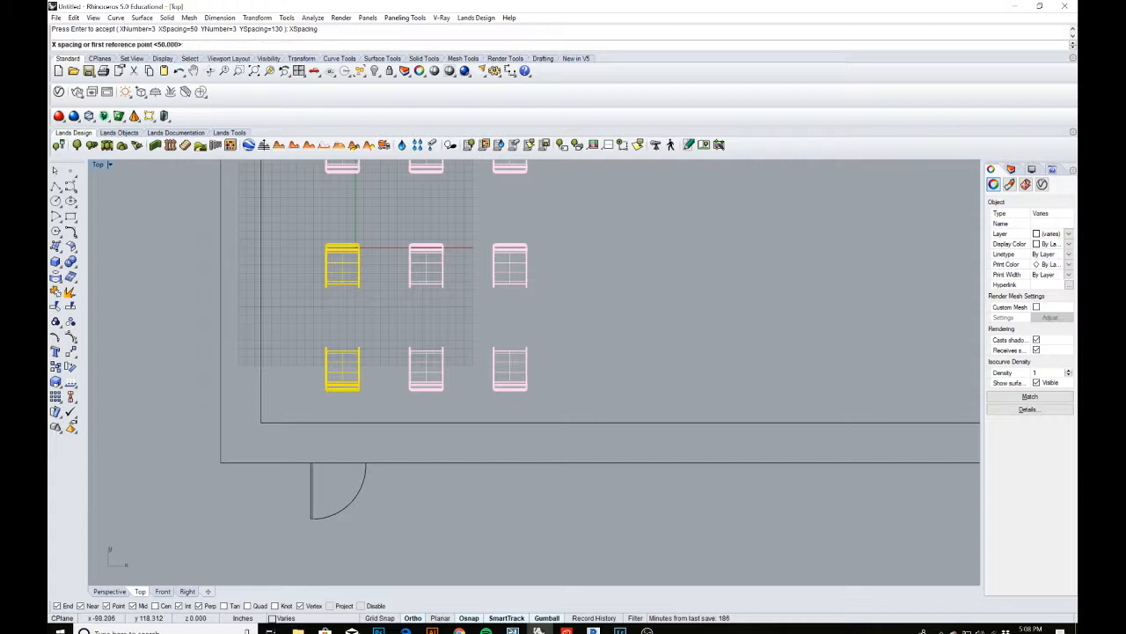
pyautogui.write('24')
pyautogui.press('Return')
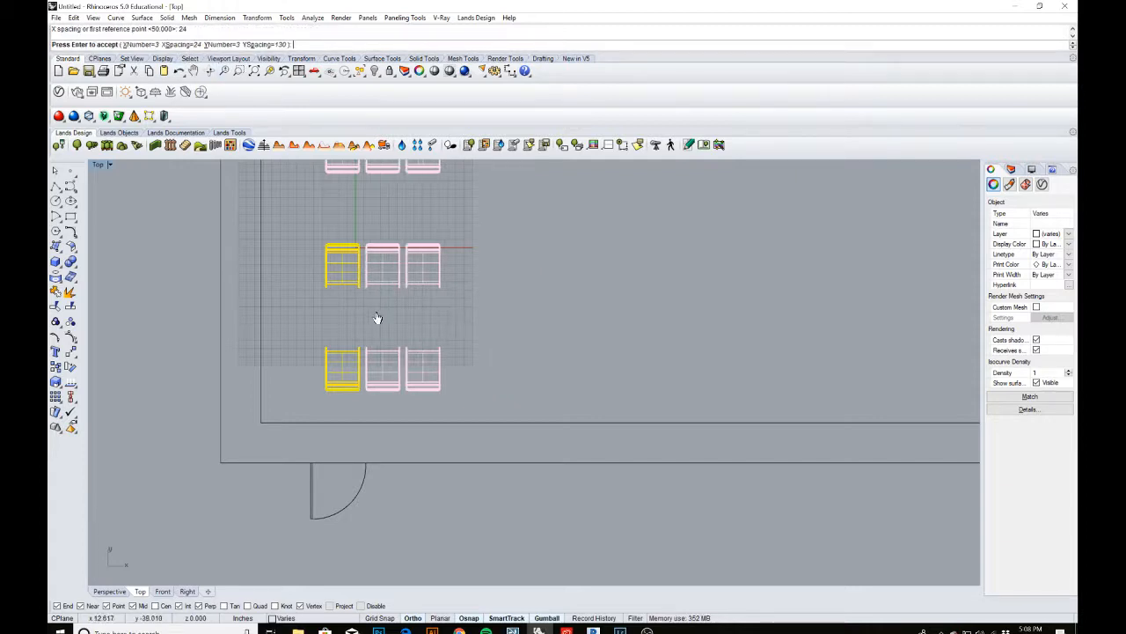
pyautogui.press('Return')
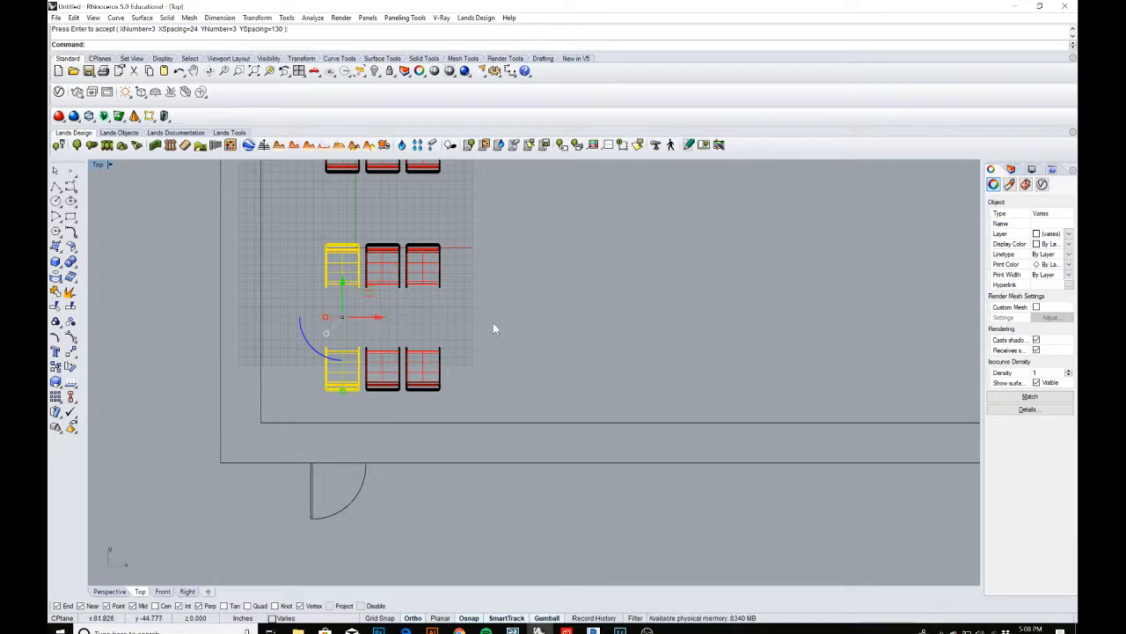
# Examine the arrayed chair rows, checking their spacing and their position relative to the inner walls
pyautogui.scroll(-3, 492, 320)
pyautogui.moveTo(490, 323); pyautogui.dragTo(435, 339, button='right')
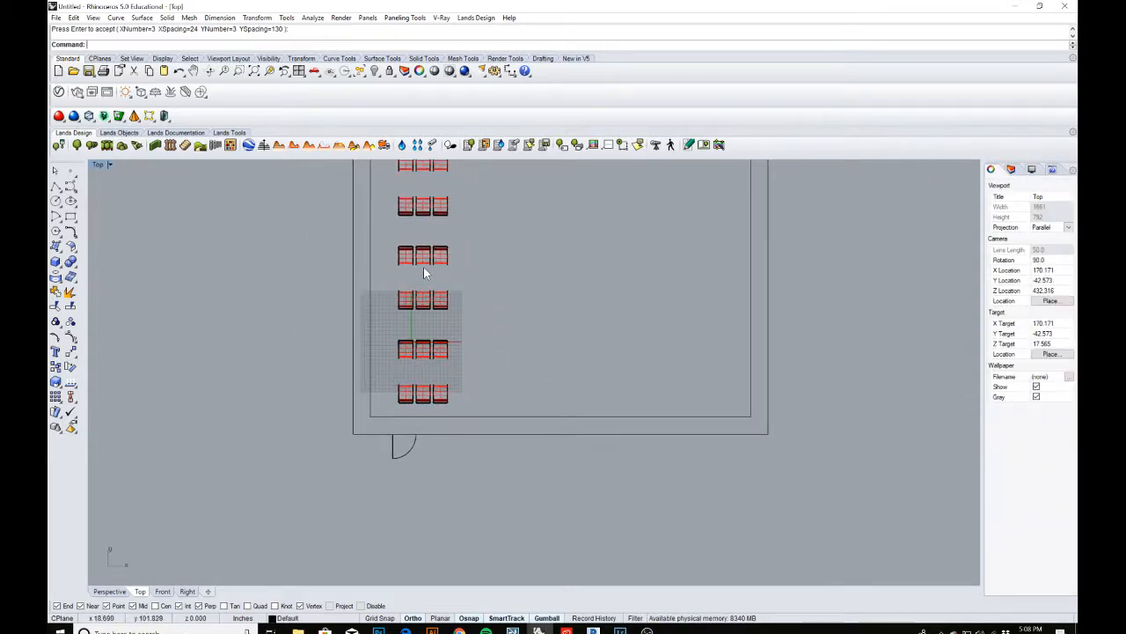
pyautogui.moveTo(422, 230); pyautogui.dragTo(424, 293, button='right')
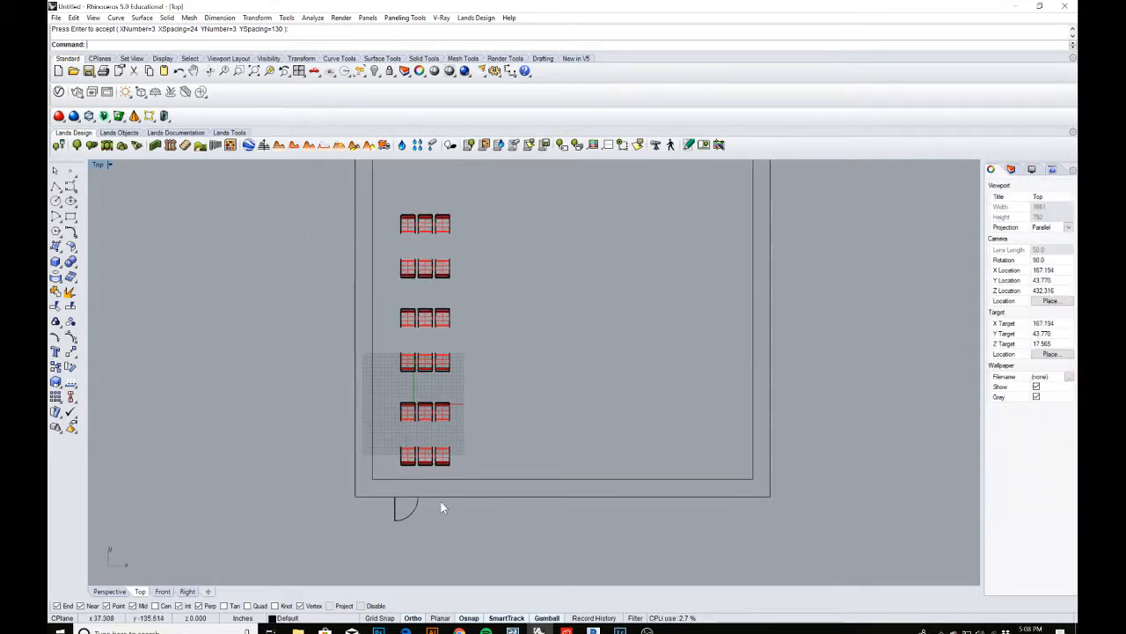
pyautogui.scroll(3, 406, 409)
pyautogui.moveTo(414, 459); pyautogui.dragTo(392, 403, button='right')
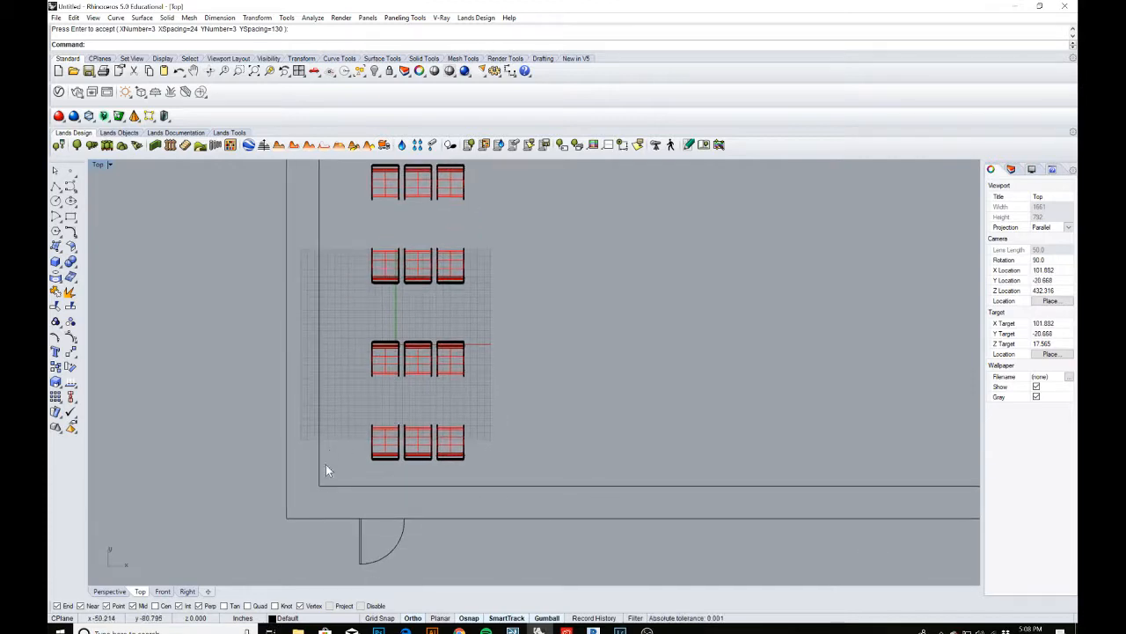
pyautogui.scroll(4, 417, 462)
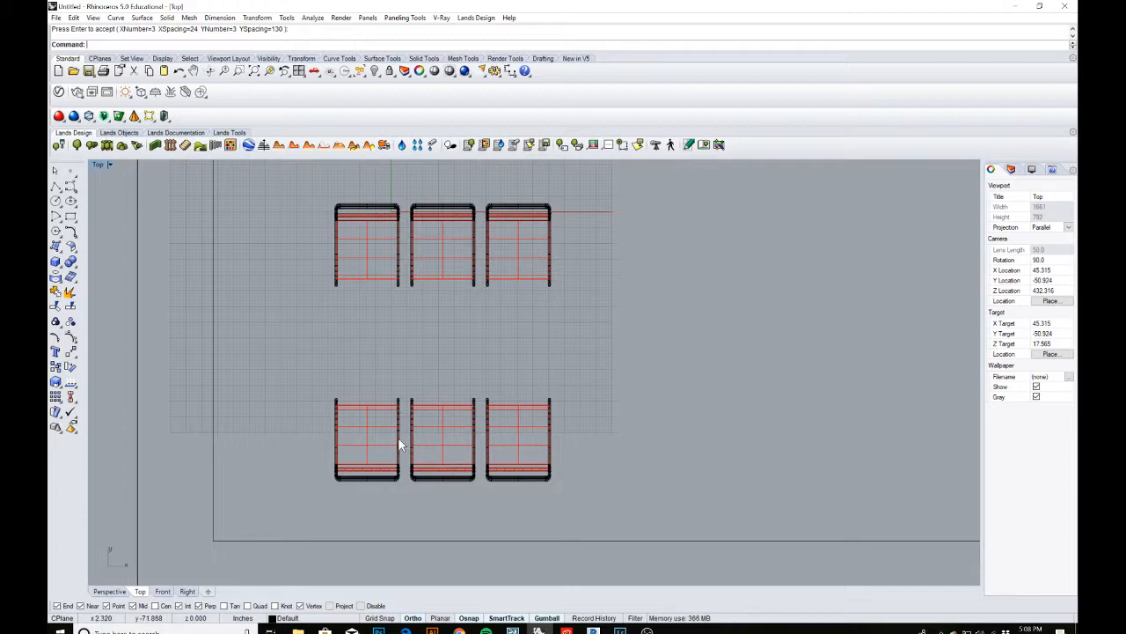
pyautogui.scroll(-3, 397, 407)
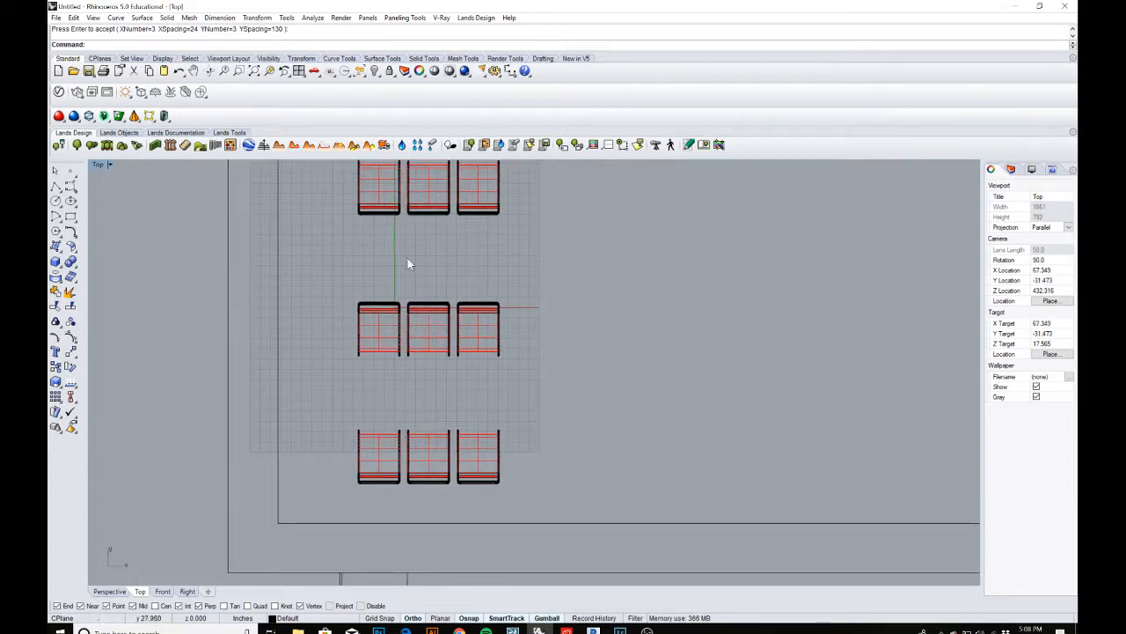
pyautogui.scroll(-2, 432, 322)
pyautogui.moveTo(431, 354); pyautogui.dragTo(382, 343, button='right')
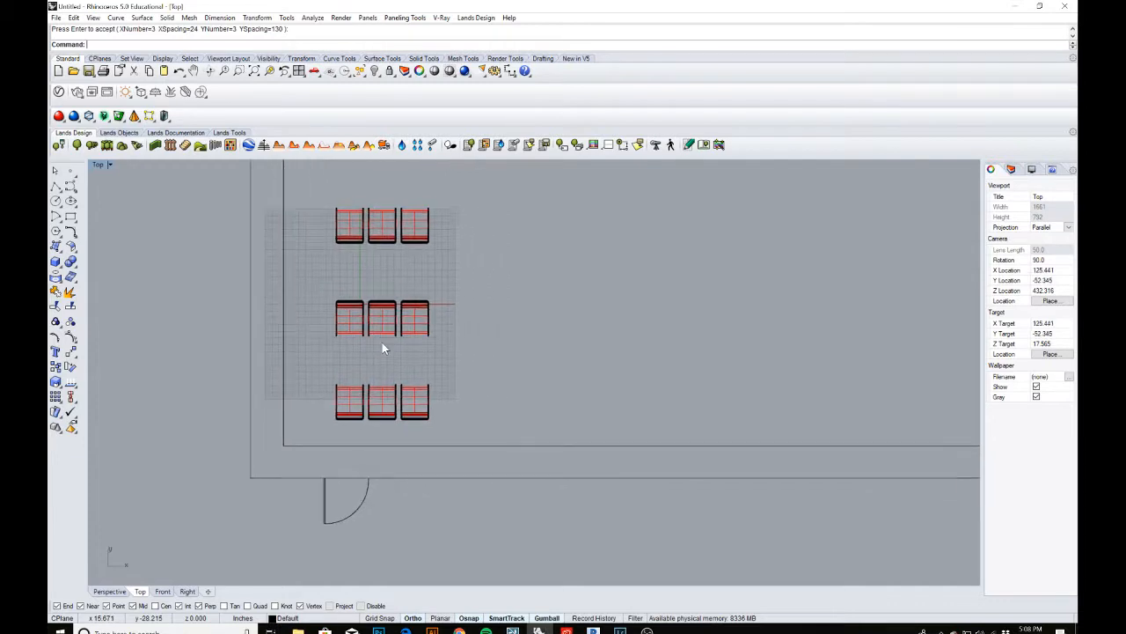
pyautogui.scroll(-5, 382, 342)
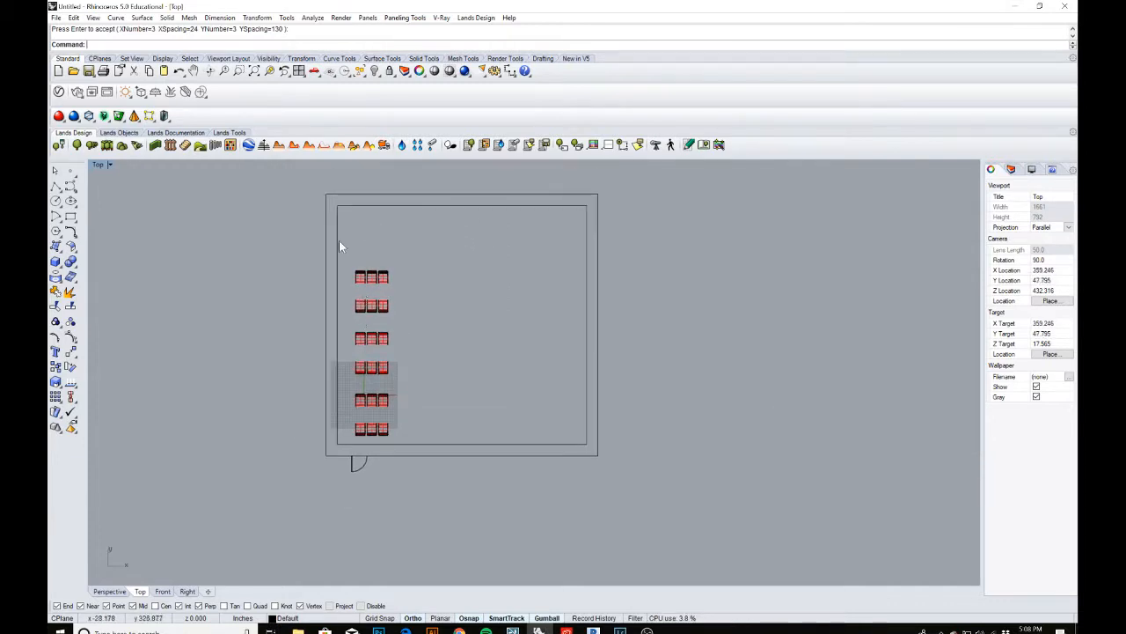
pyautogui.scroll(3, 400, 399)
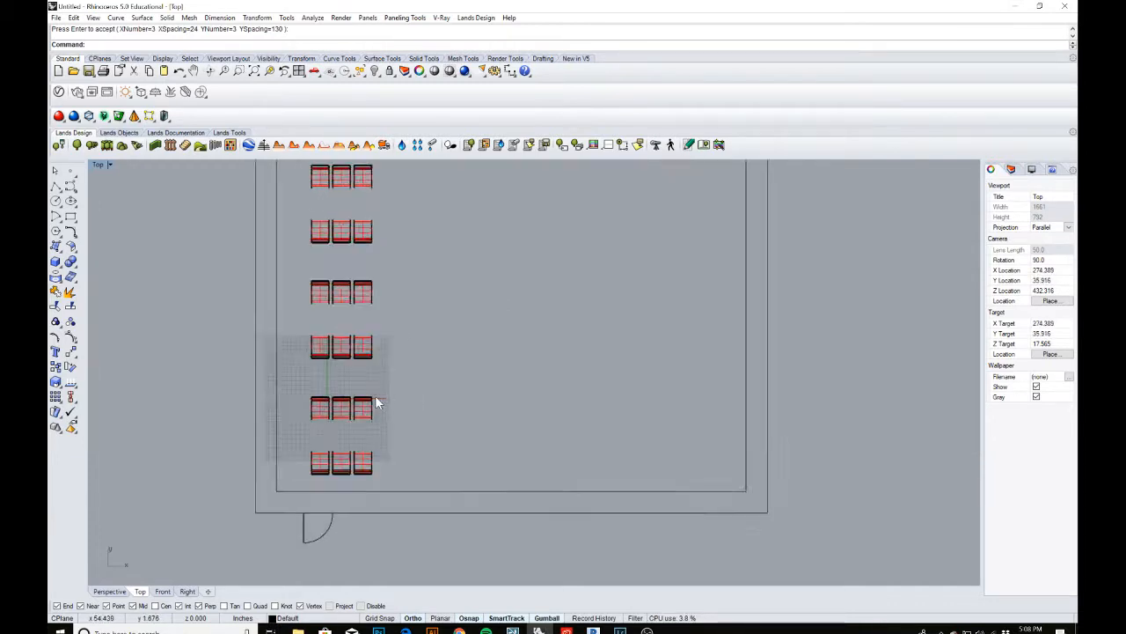
# Select all the arrayed chairs in the six rows along the left inner wall
pyautogui.scroll(-1, 369, 405)
pyautogui.moveTo(366, 407); pyautogui.dragTo(393, 426, button='right')
pyautogui.scroll(2, 392, 440)
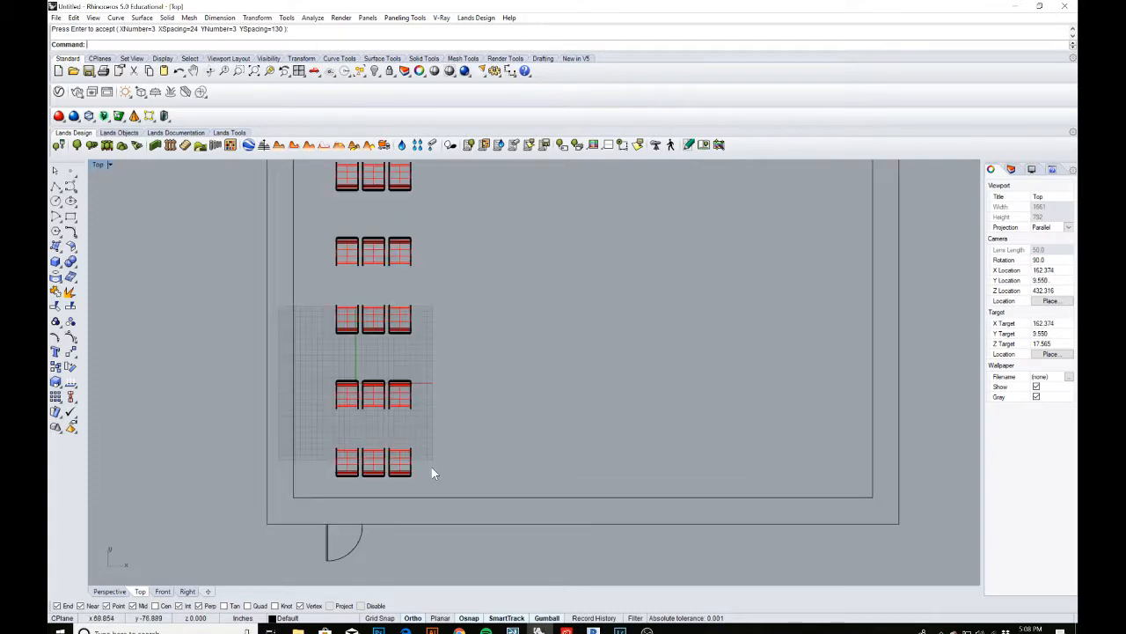
pyautogui.scroll(-2, 433, 474)
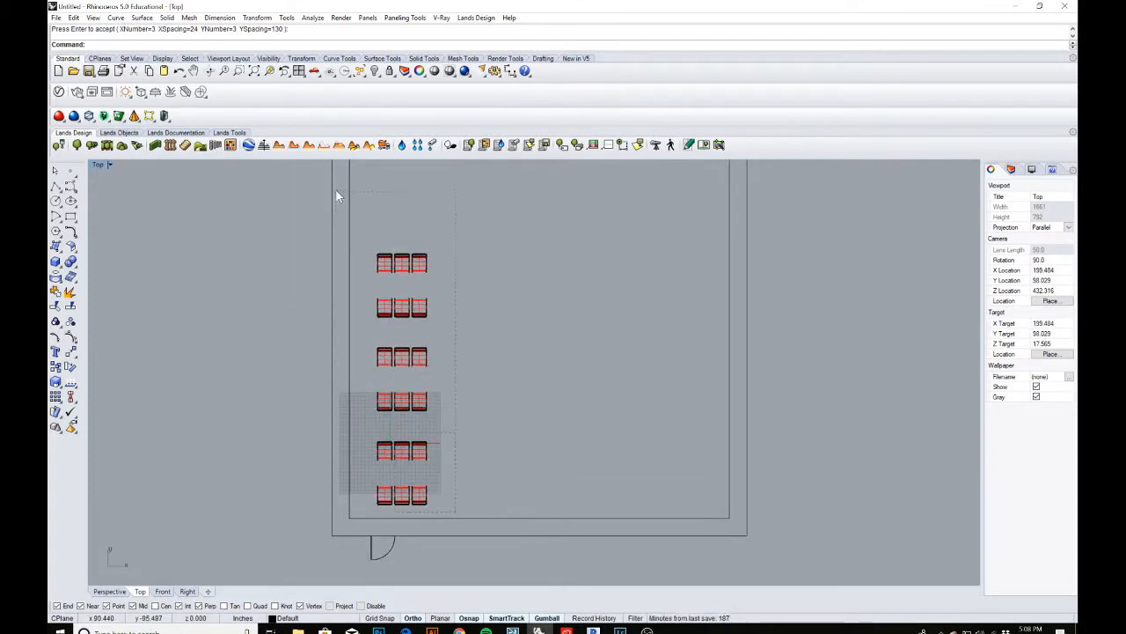
pyautogui.moveTo(373, 246); pyautogui.dragTo(372, 246)
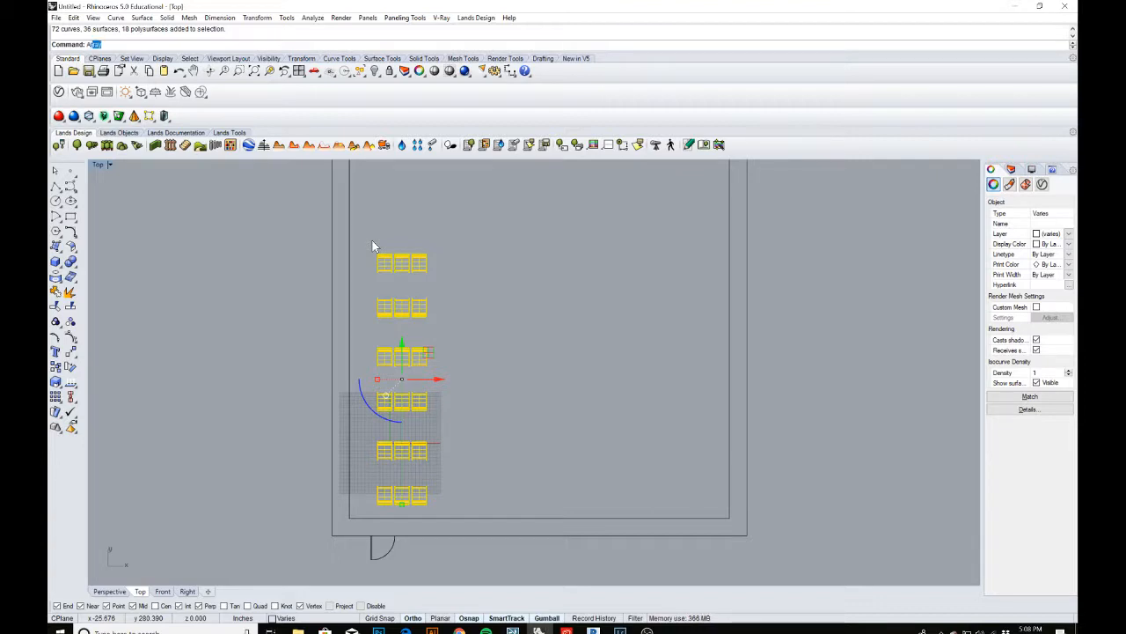
pyautogui.press('Return')
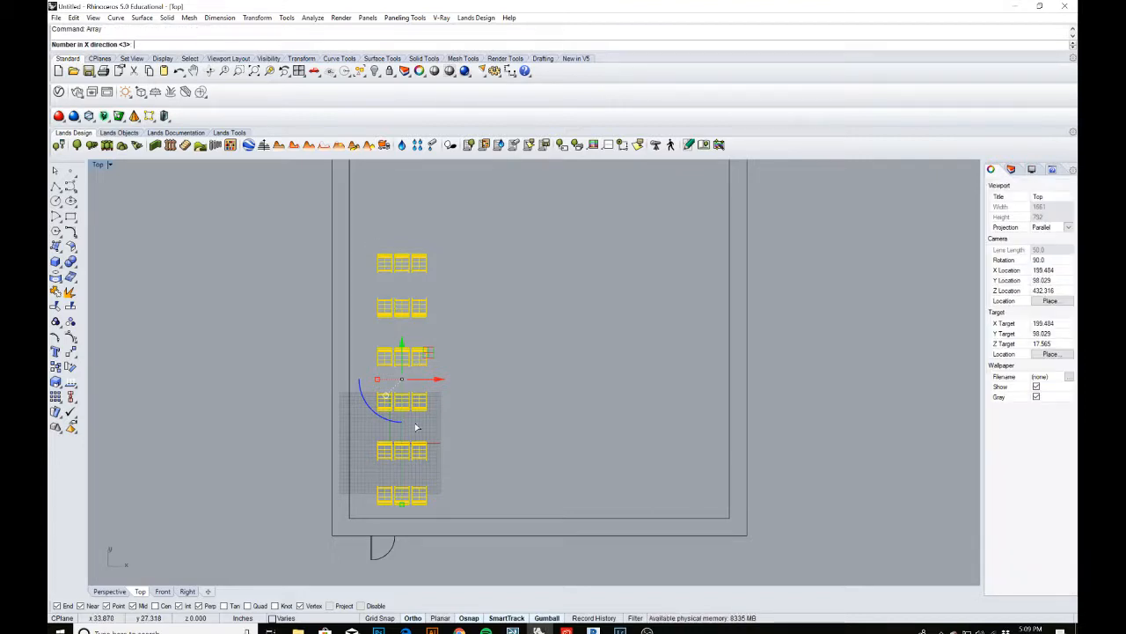
pyautogui.scroll(2, 410, 435)
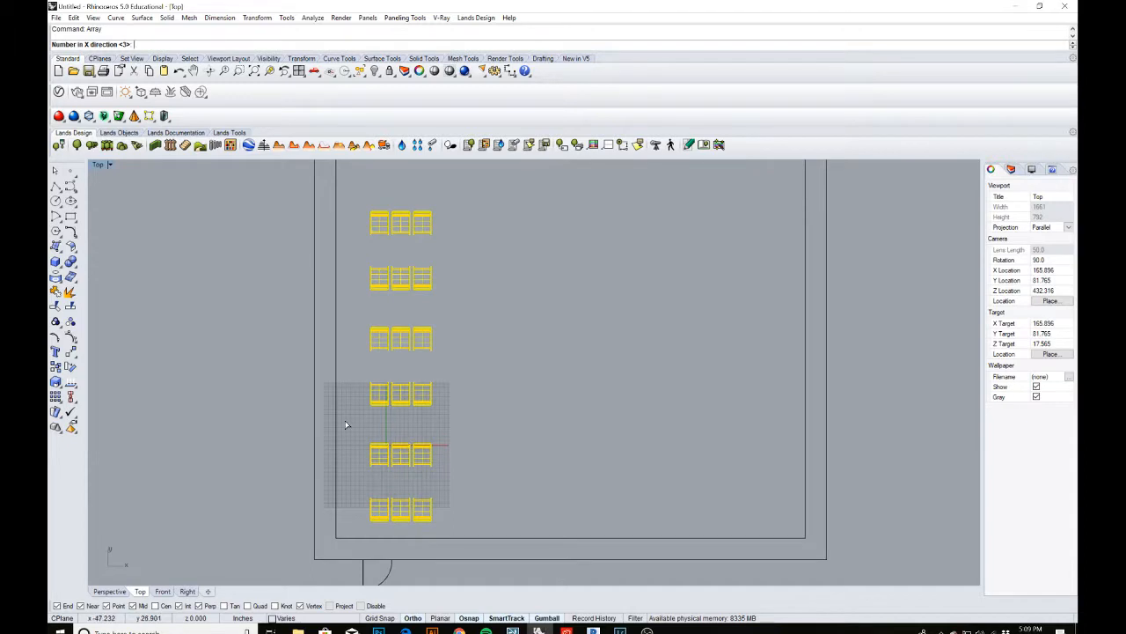
pyautogui.press('Return')
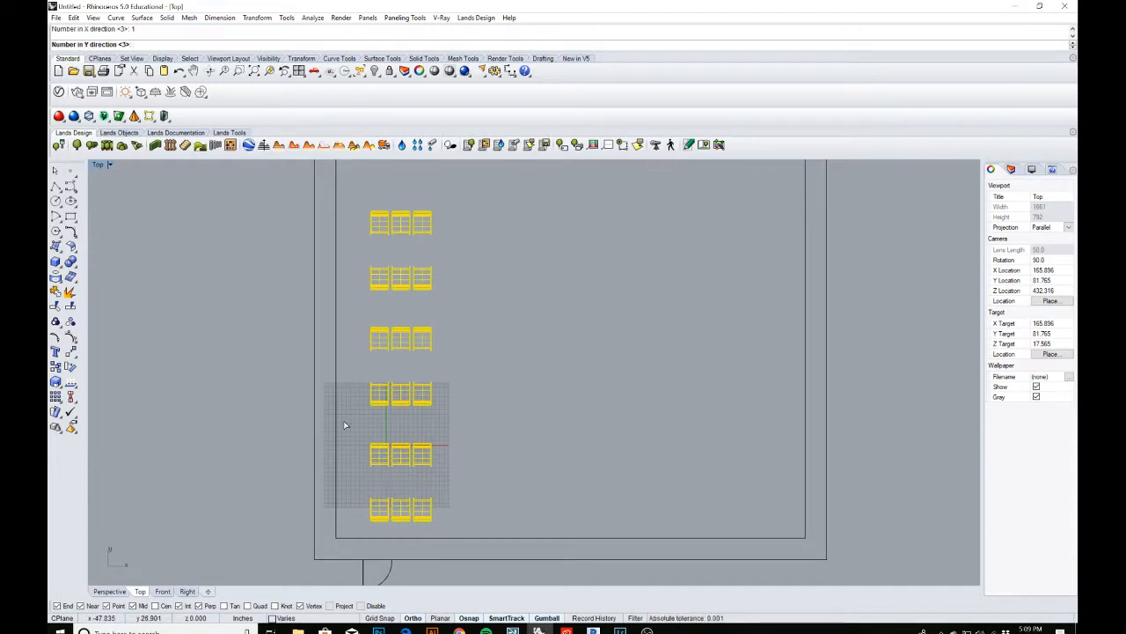
pyautogui.press('Escape')
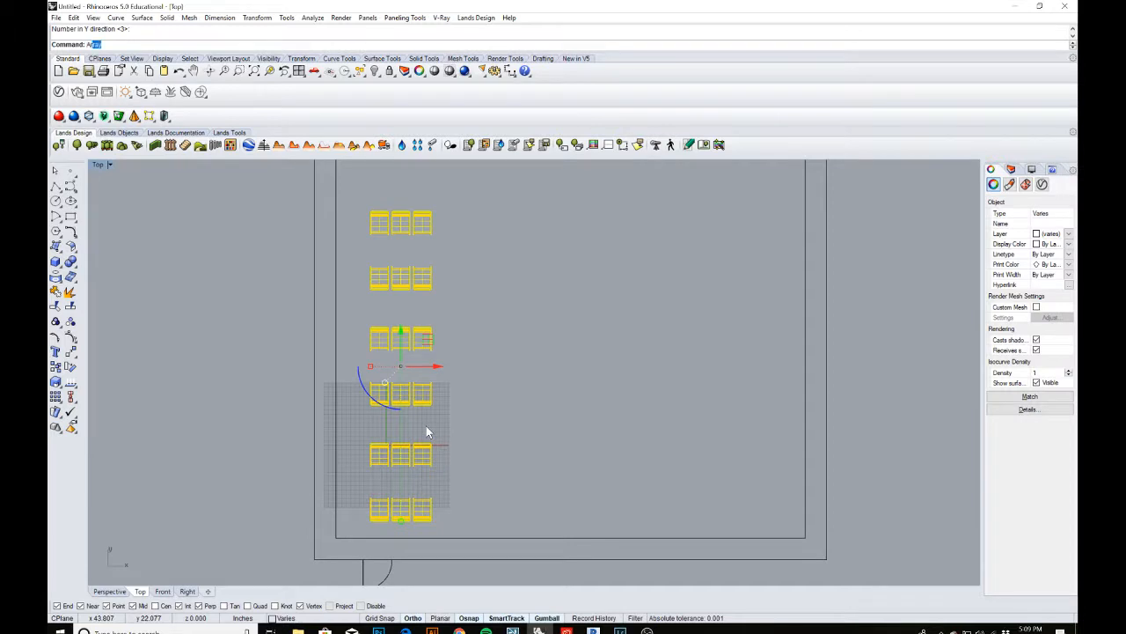
# Start a rectangular Array of the selected chair block with 2 in X, 1 in Y and 1 in Z
pyautogui.write('Ar')
pyautogui.press('Return')
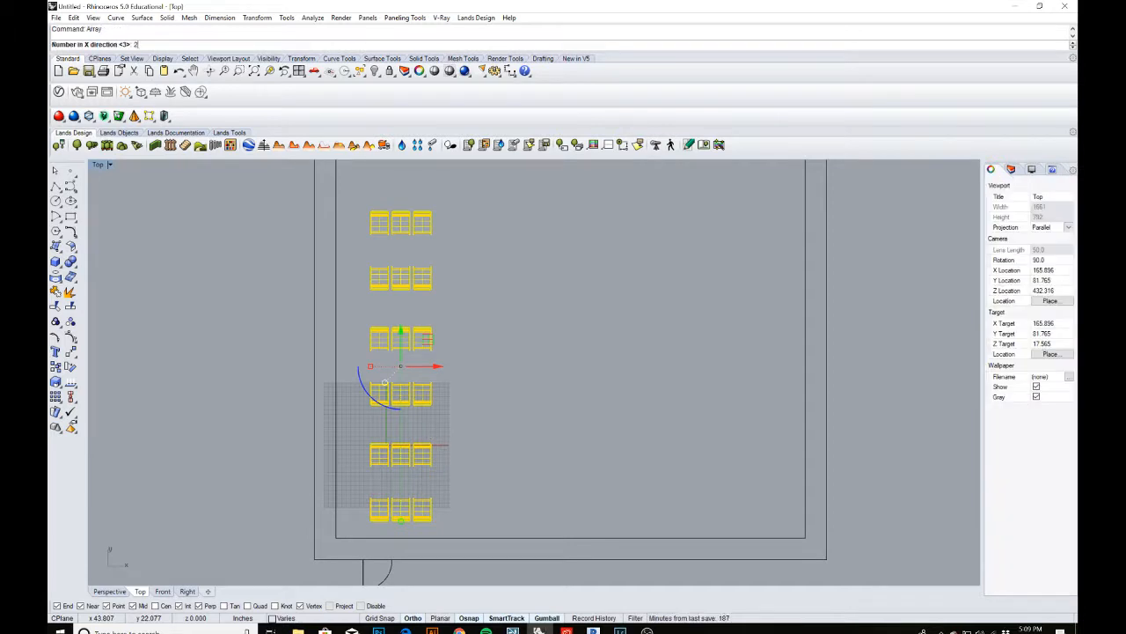
pyautogui.write('2')
pyautogui.press('Return')
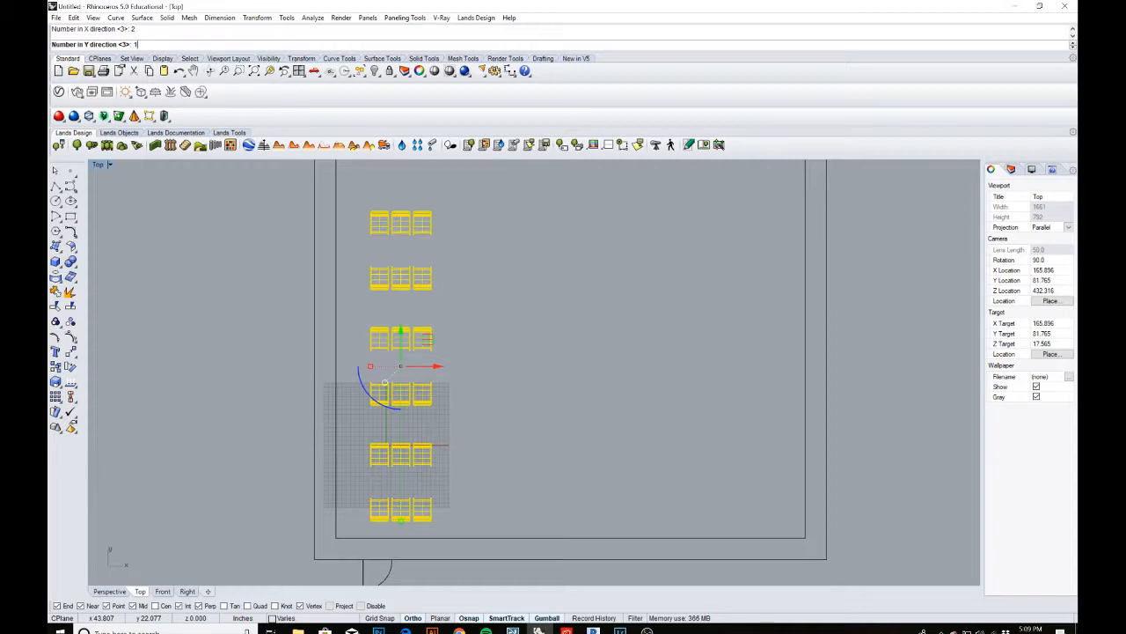
pyautogui.press('Return')
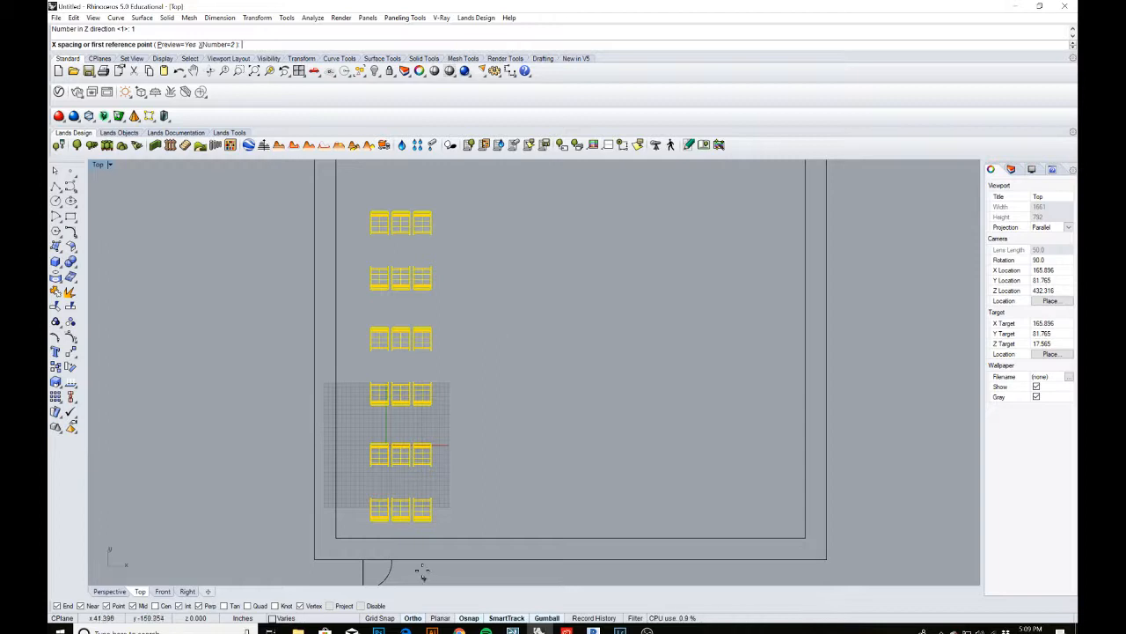
# Space the two chair blocks about 84.68 apart in X, measured from the inner wall's lower-left corner, and accept the array
pyautogui.click(336, 535)
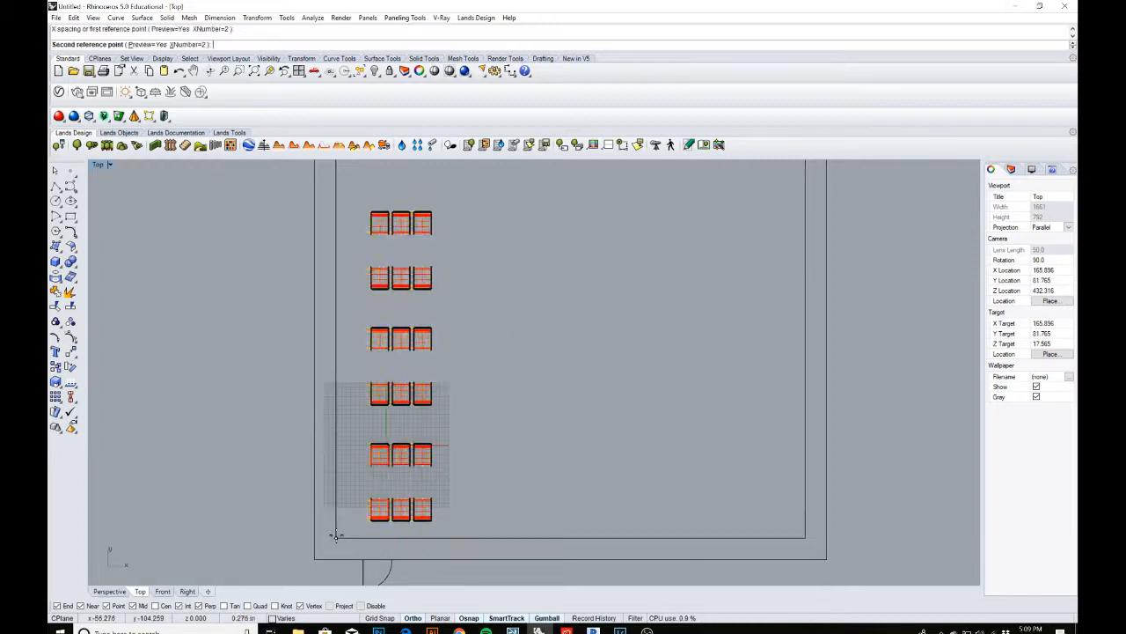
pyautogui.click(411, 533)
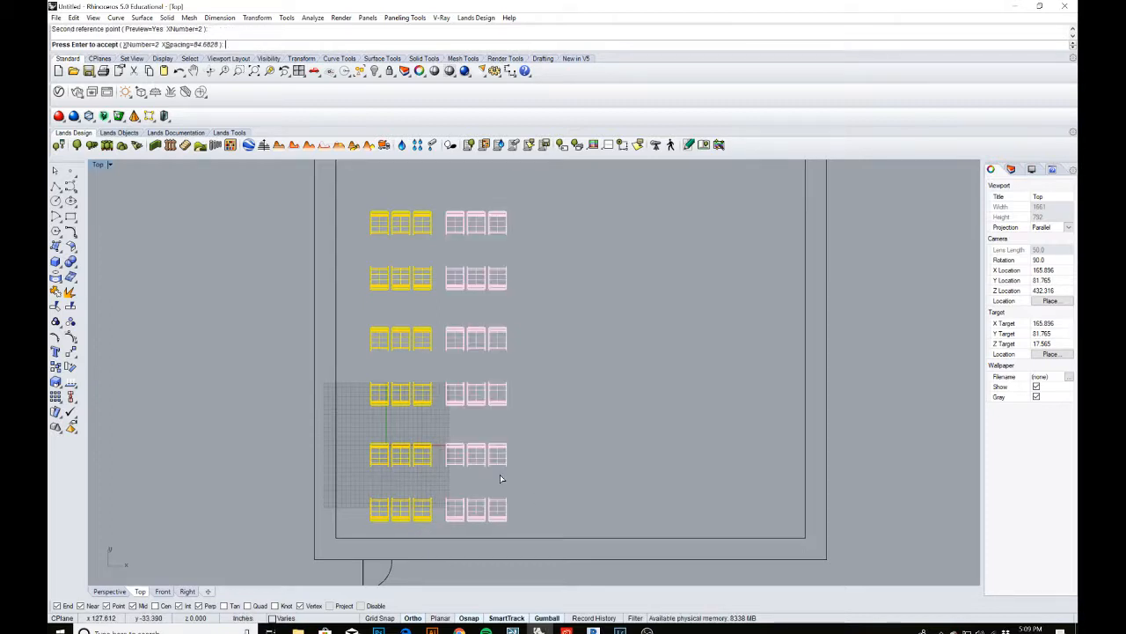
pyautogui.press('Return')
pyautogui.click(378, 205)
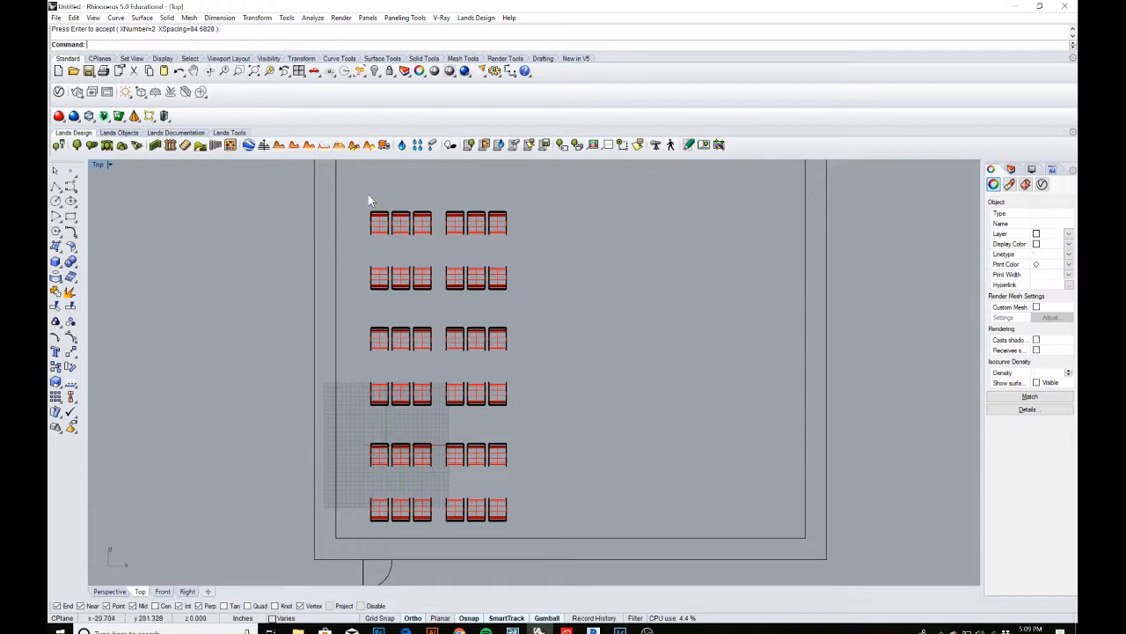
# Mirror both chair blocks to the other half of the room across a vertical plane through the lower inner wall's midpoint
pyautogui.moveTo(356, 197); pyautogui.dragTo(529, 532)
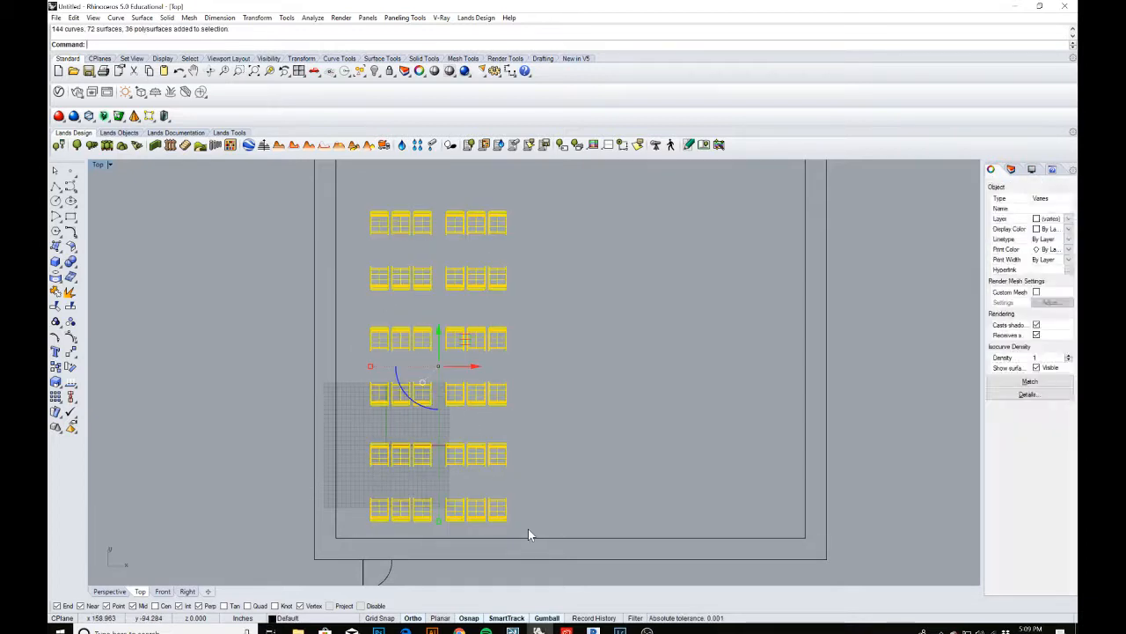
pyautogui.write('M')
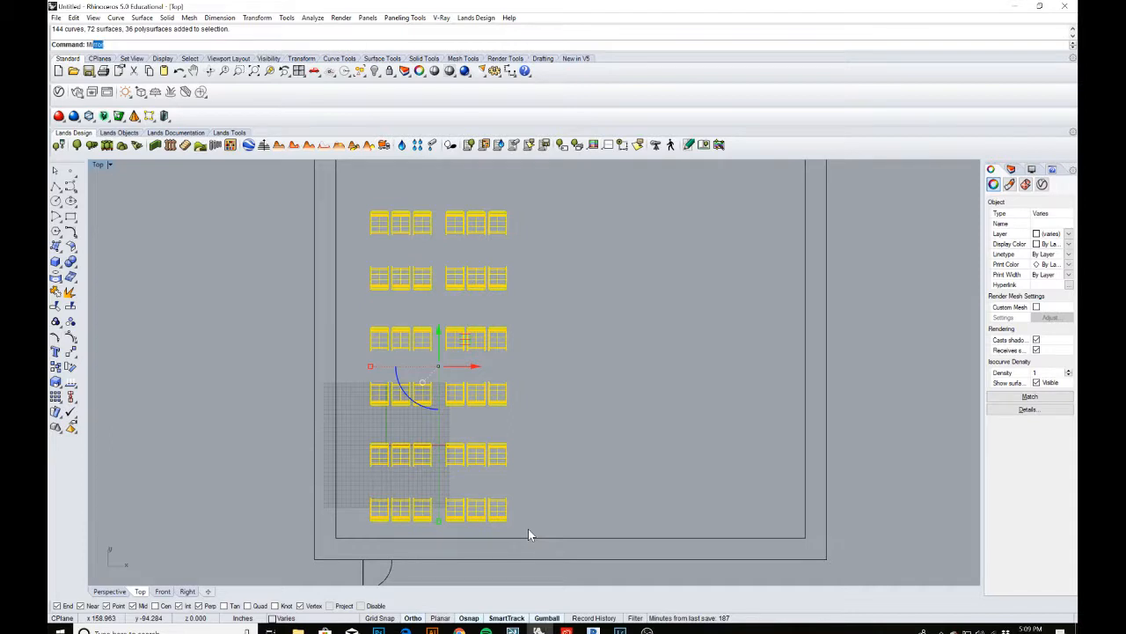
pyautogui.press('Return')
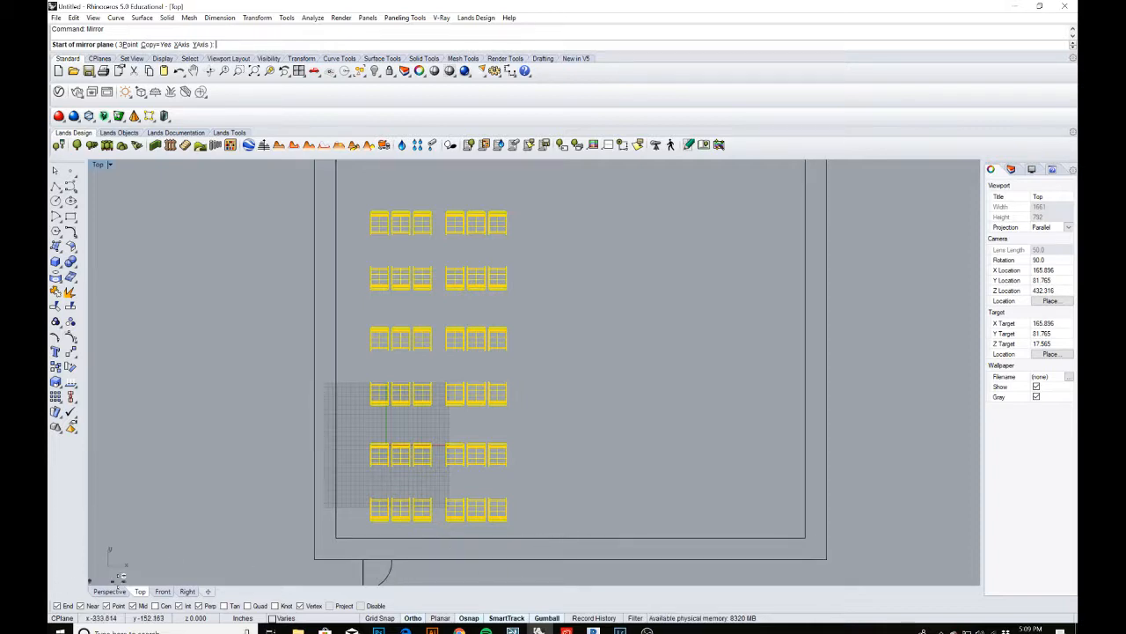
pyautogui.click(571, 535)
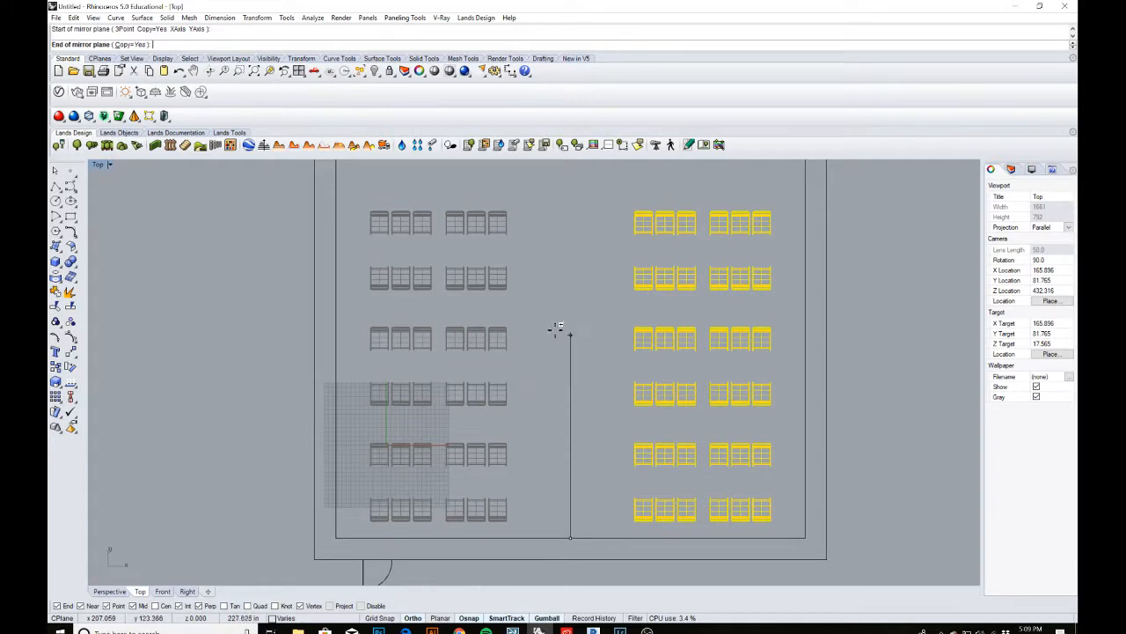
pyautogui.click(577, 275)
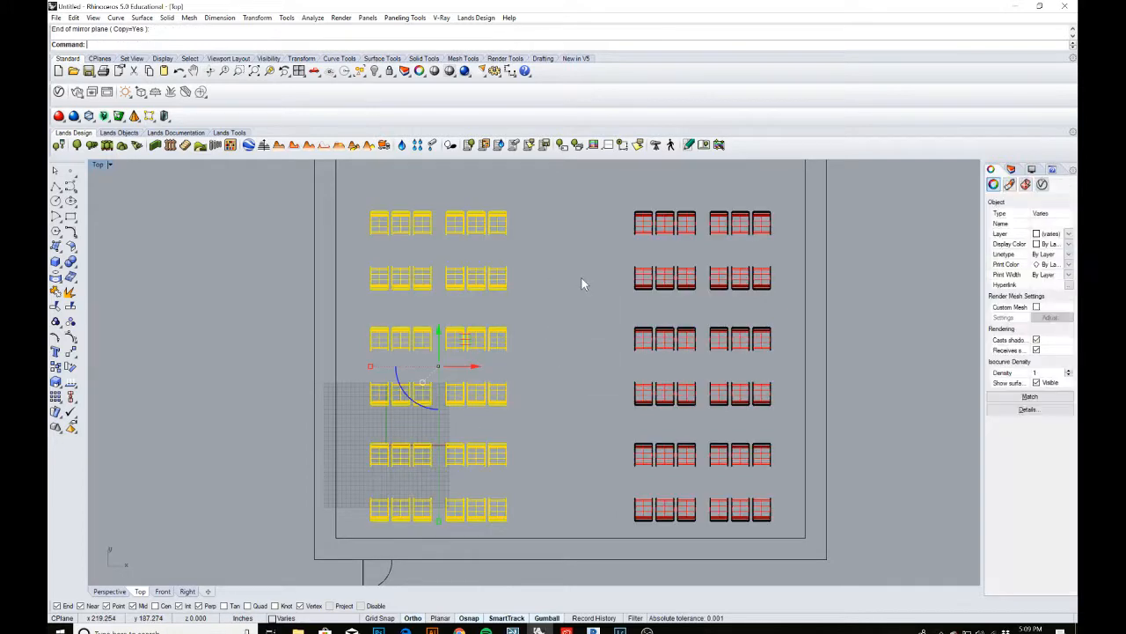
pyautogui.press('Escape')
# Review the full chair layout and compare it with Class-Drawing-Seats.pdf in the browser before returning to Rhino
pyautogui.scroll(-2, 577, 352)
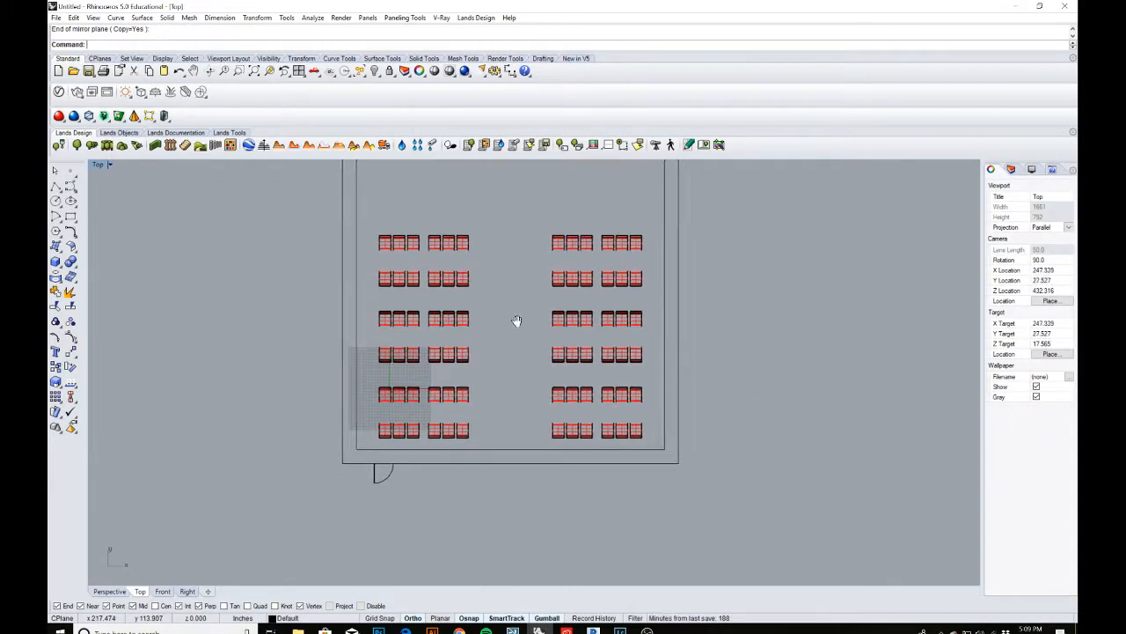
pyautogui.scroll(1, 378, 226)
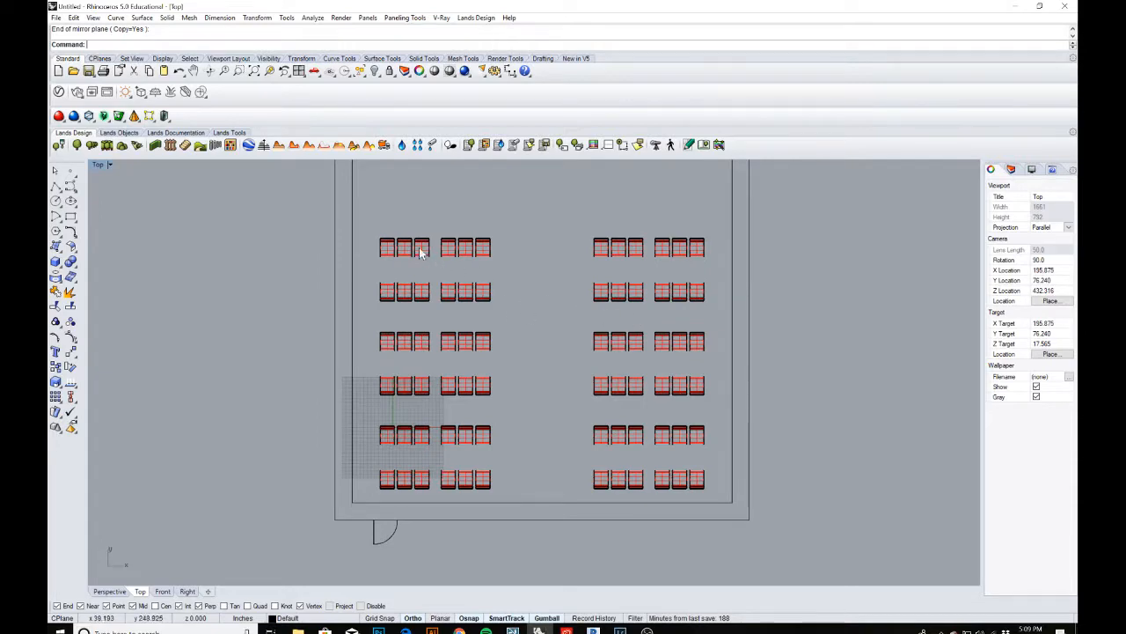
pyautogui.scroll(1, 420, 254)
pyautogui.moveTo(434, 294); pyautogui.dragTo(410, 282, button='right')
pyautogui.scroll(-1, 410, 282)
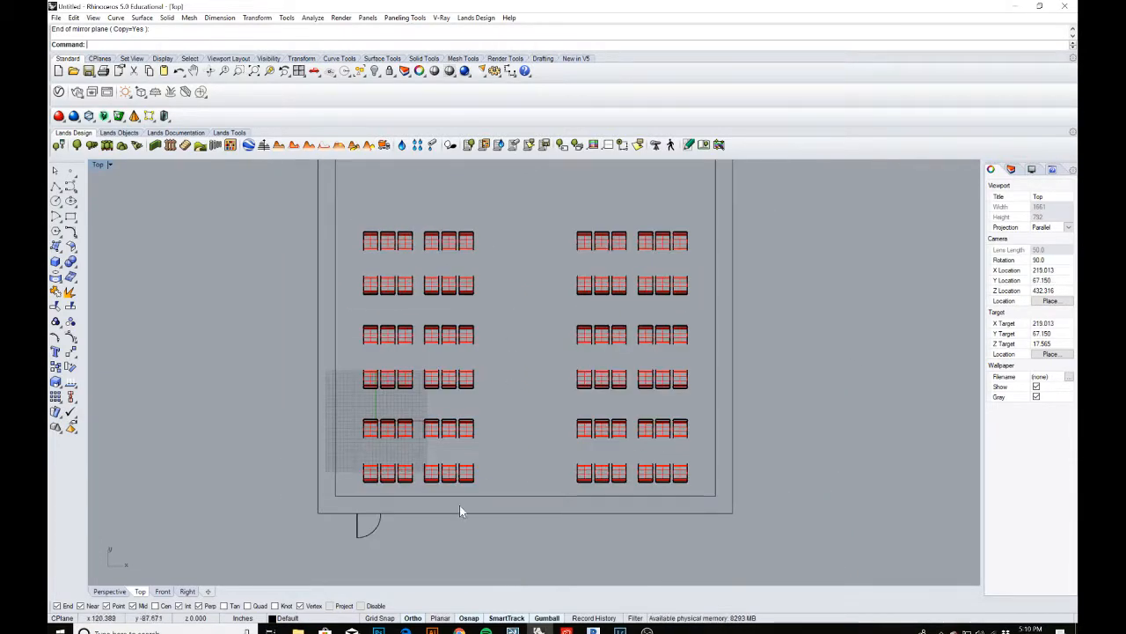
pyautogui.click(406, 631)
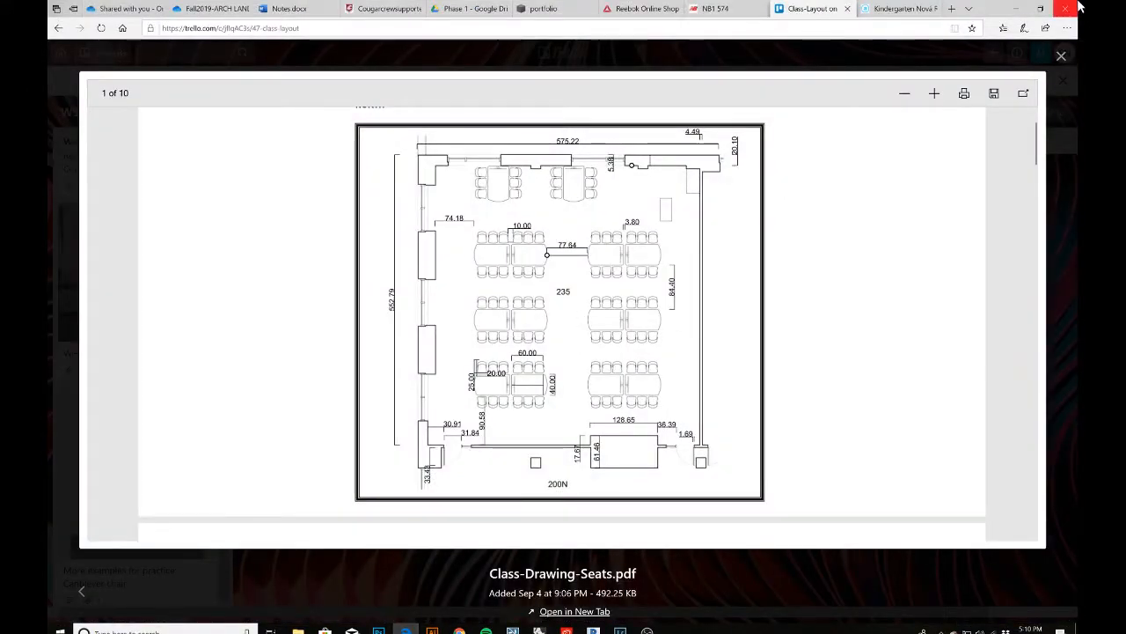
pyautogui.click(1015, 8)
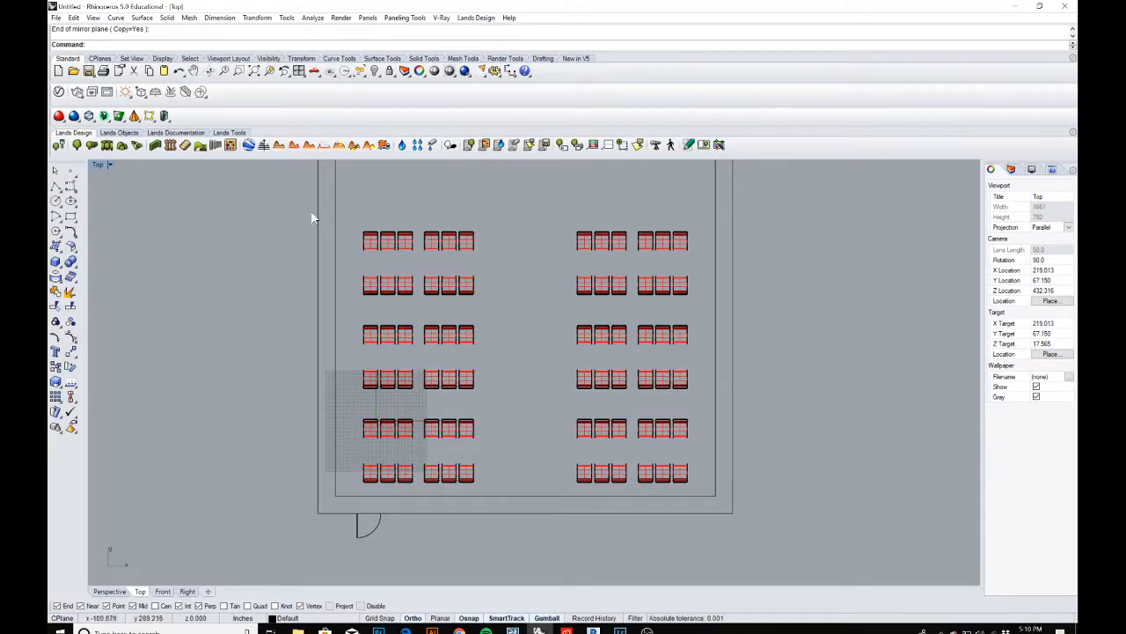
# Shift all the chairs in the door-side half of the room horizontally inward, slightly away from the nearby side wall
pyautogui.moveTo(350, 206); pyautogui.dragTo(490, 486)
pyautogui.click(455, 359)
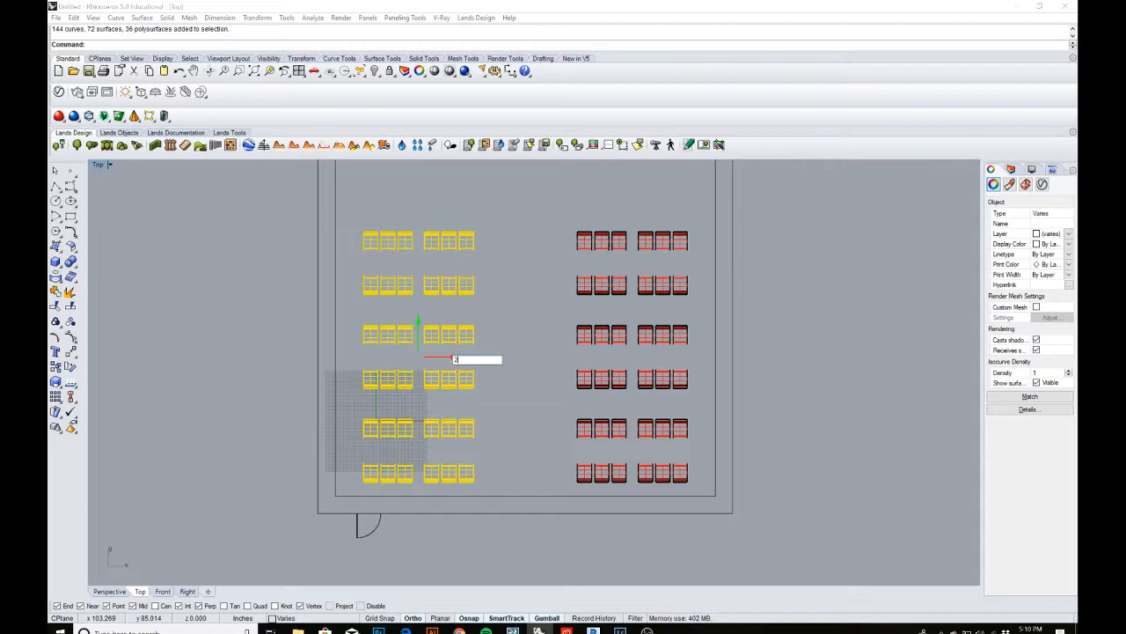
pyautogui.write('2')
pyautogui.press('Return')
pyautogui.press('Escape')
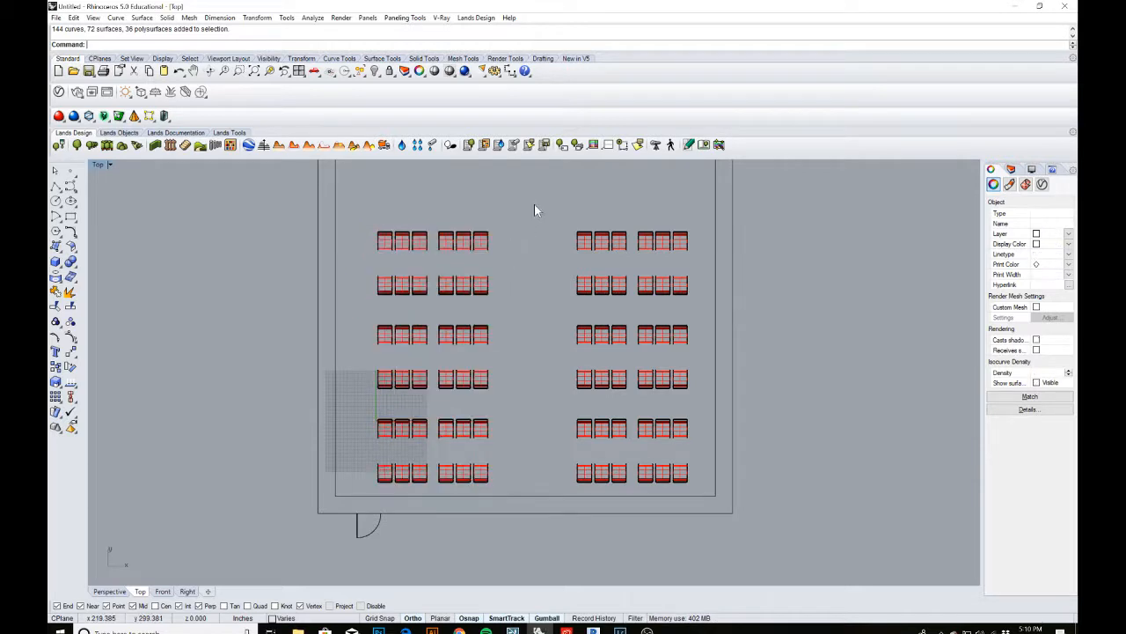
# Shift all the chairs in the opposite half inward by the same distance, in the negative X direction
pyautogui.moveTo(543, 197); pyautogui.dragTo(696, 486)
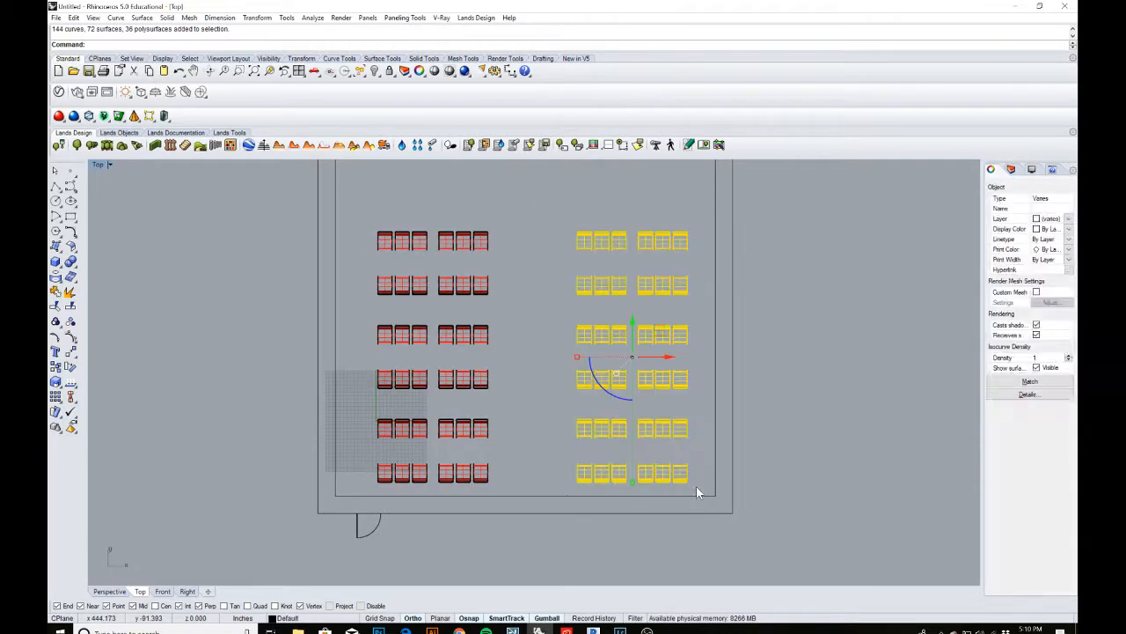
pyautogui.click(668, 361)
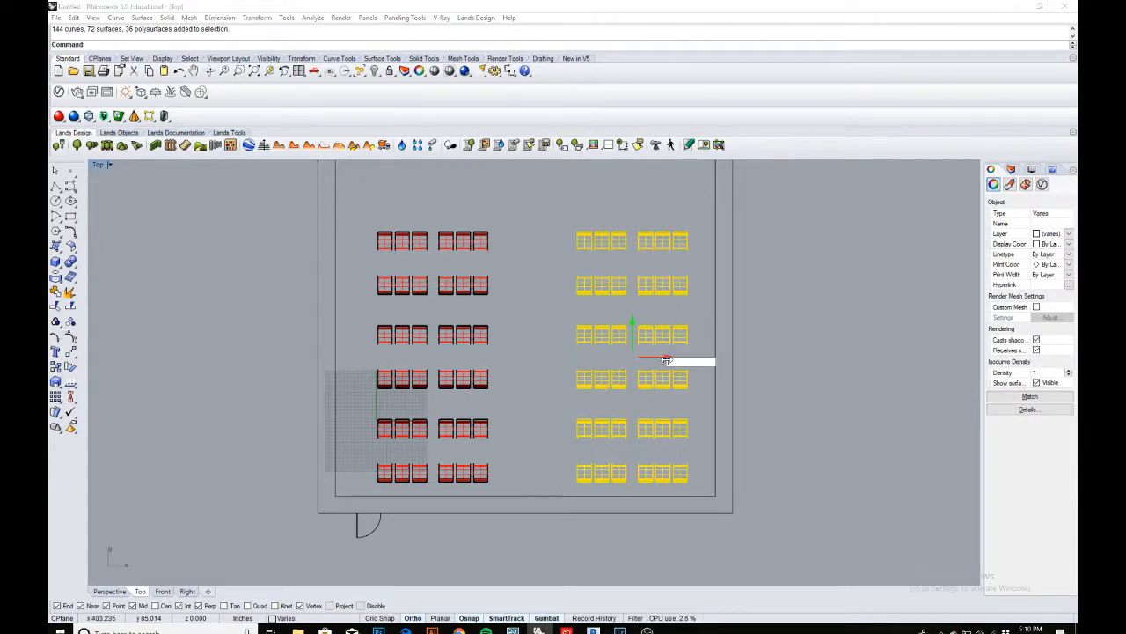
pyautogui.write('-2')
pyautogui.press('Return')
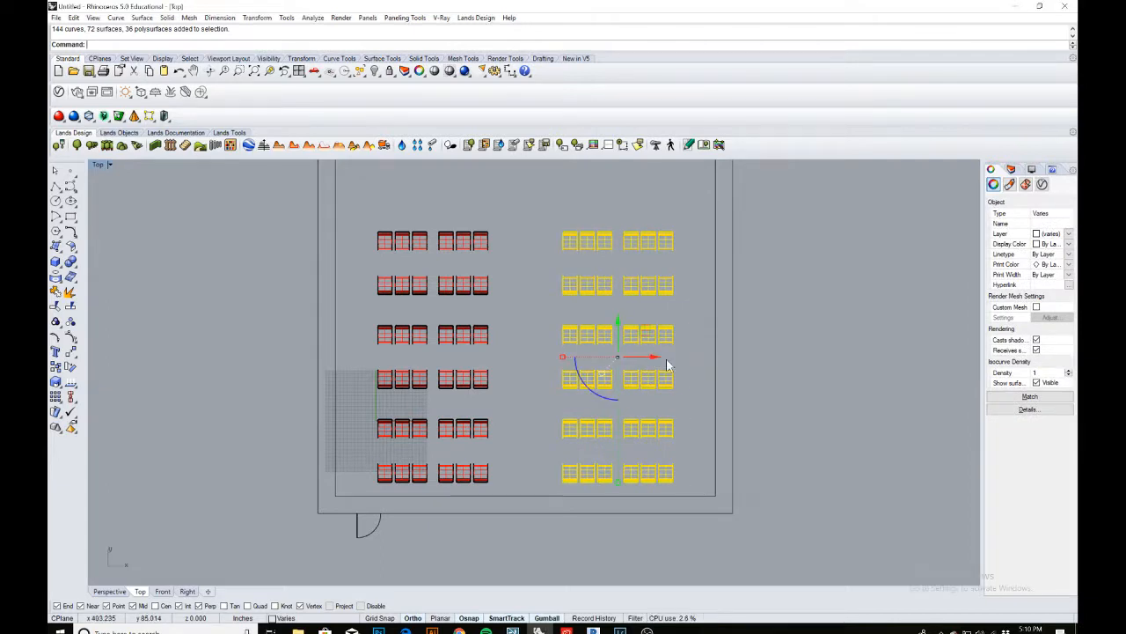
pyautogui.click(683, 360)
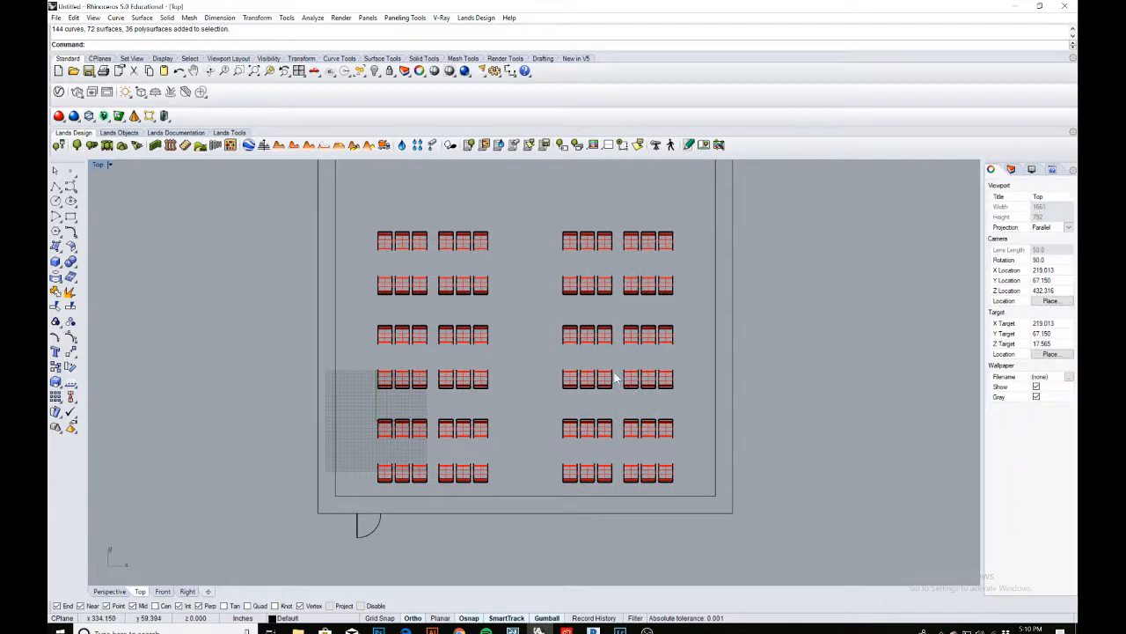
# Draw a round table circle between the upper wall and the door-side chair rows, and nudge it slightly toward the chairs
pyautogui.scroll(-4, 621, 379)
pyautogui.moveTo(560, 350); pyautogui.dragTo(461, 403, button='right')
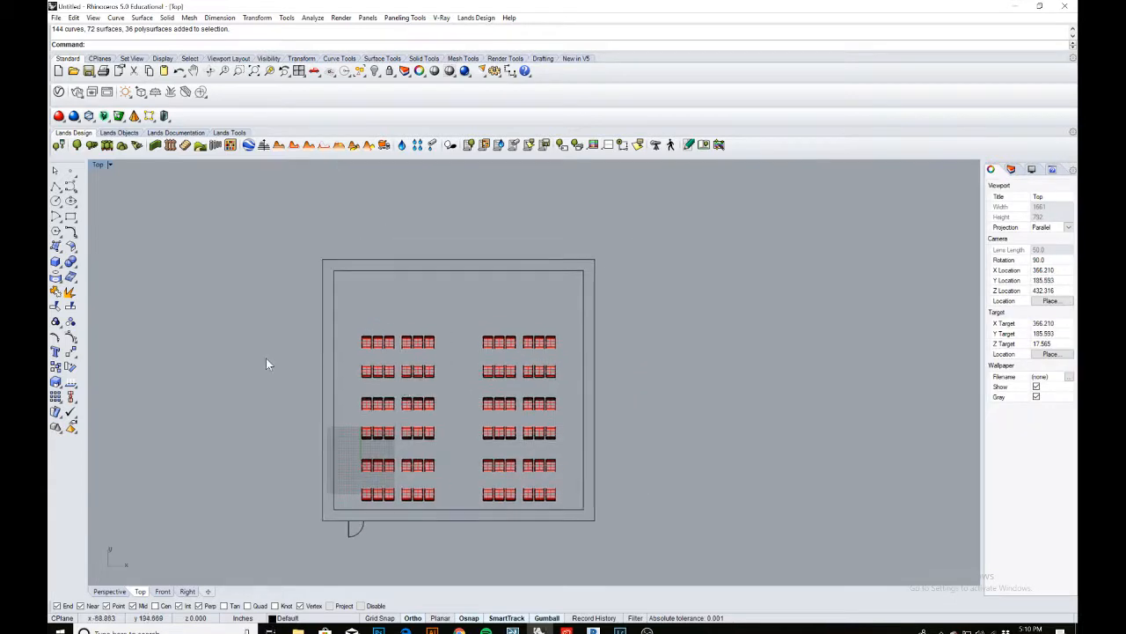
pyautogui.click(55, 201)
pyautogui.scroll(3, 387, 297)
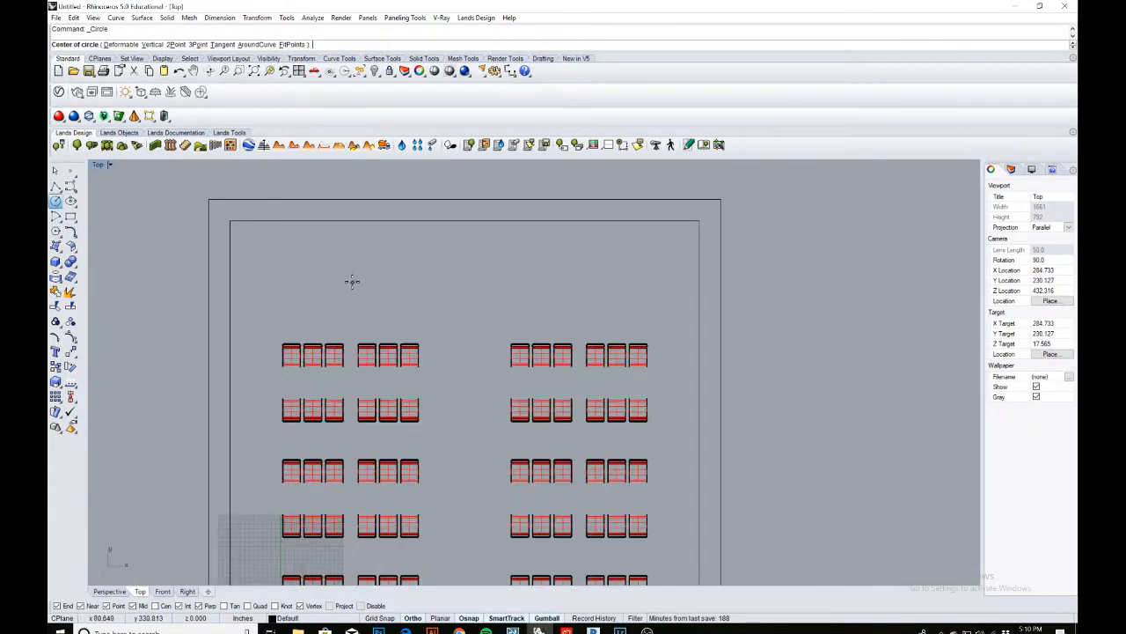
pyautogui.click(347, 275)
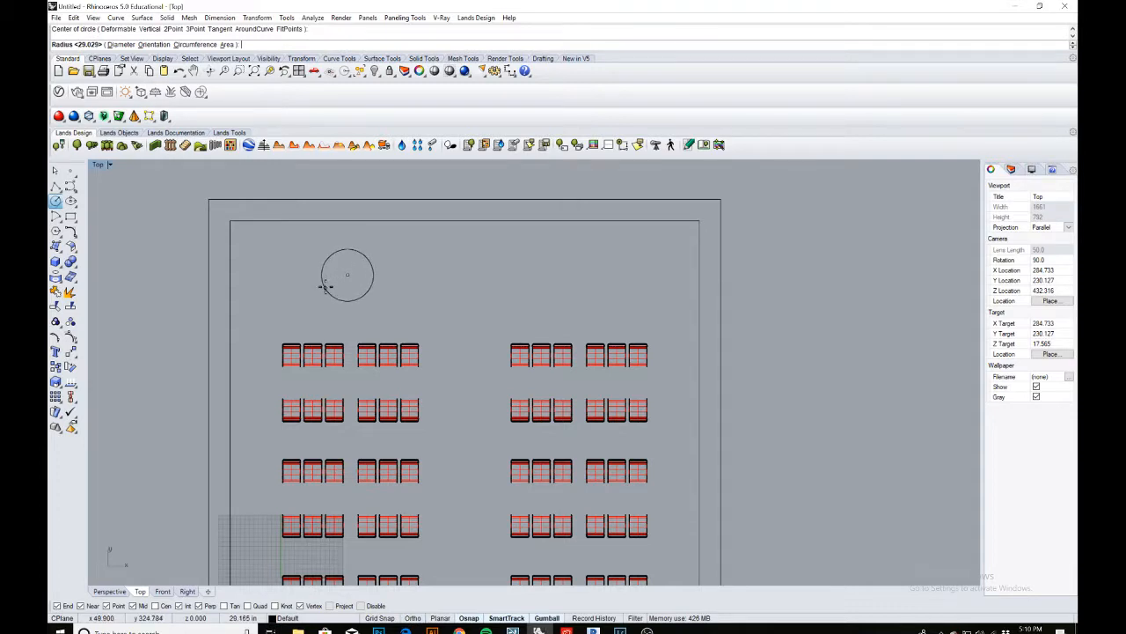
pyautogui.click(324, 271)
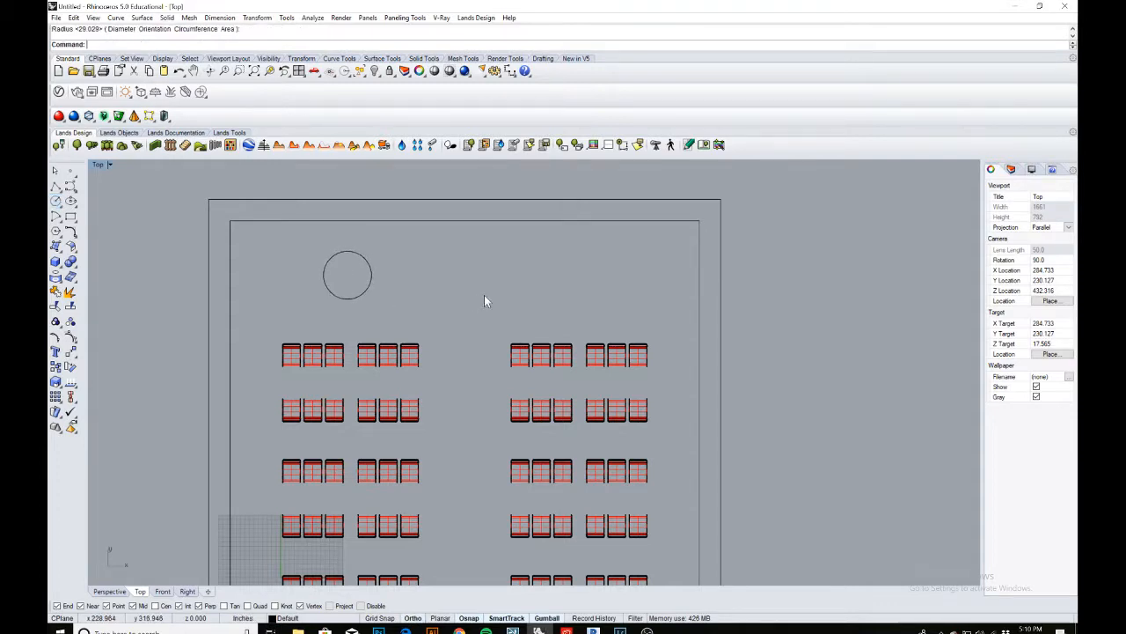
pyautogui.click(348, 299)
pyautogui.click(348, 249)
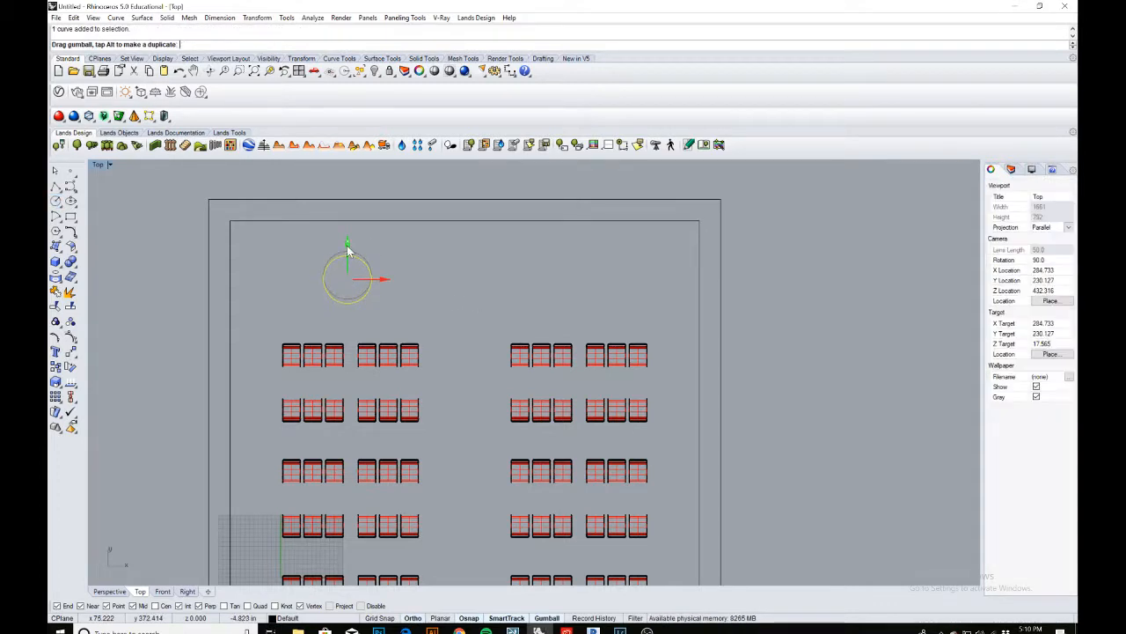
pyautogui.click(395, 298)
# Duplicate the innermost chair of the door-side half's upper row and move the copy up beside the circle
pyautogui.scroll(5, 395, 316)
pyautogui.moveTo(395, 349); pyautogui.dragTo(472, 445)
pyautogui.hotkey('ctrl', 'c')
pyautogui.hotkey('ctrl', 'v')
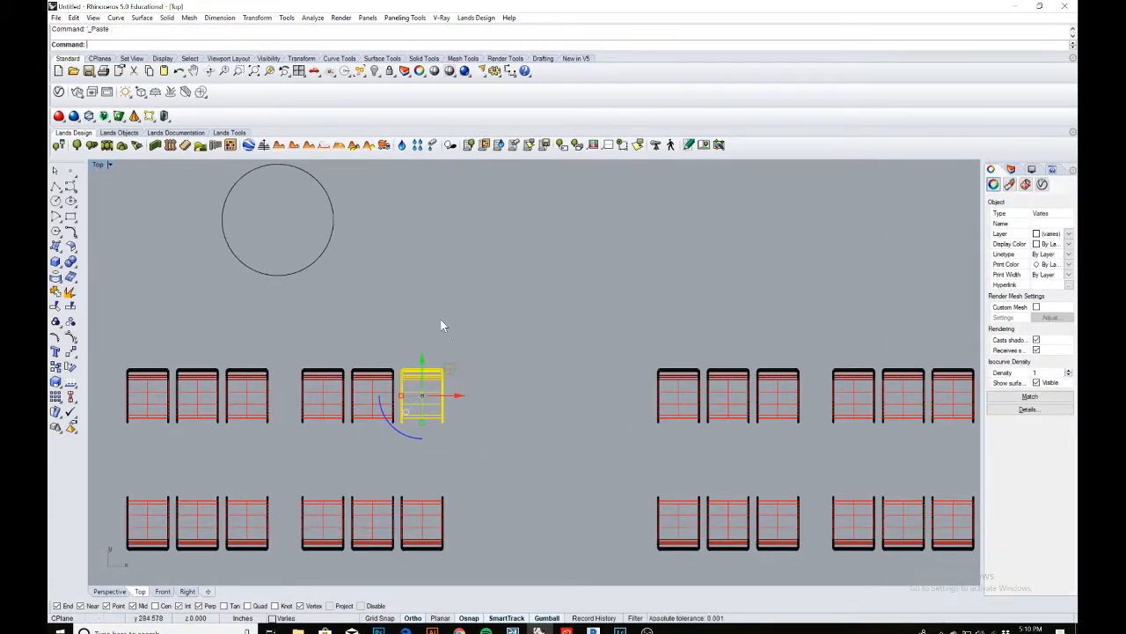
pyautogui.moveTo(424, 361); pyautogui.dragTo(395, 212)
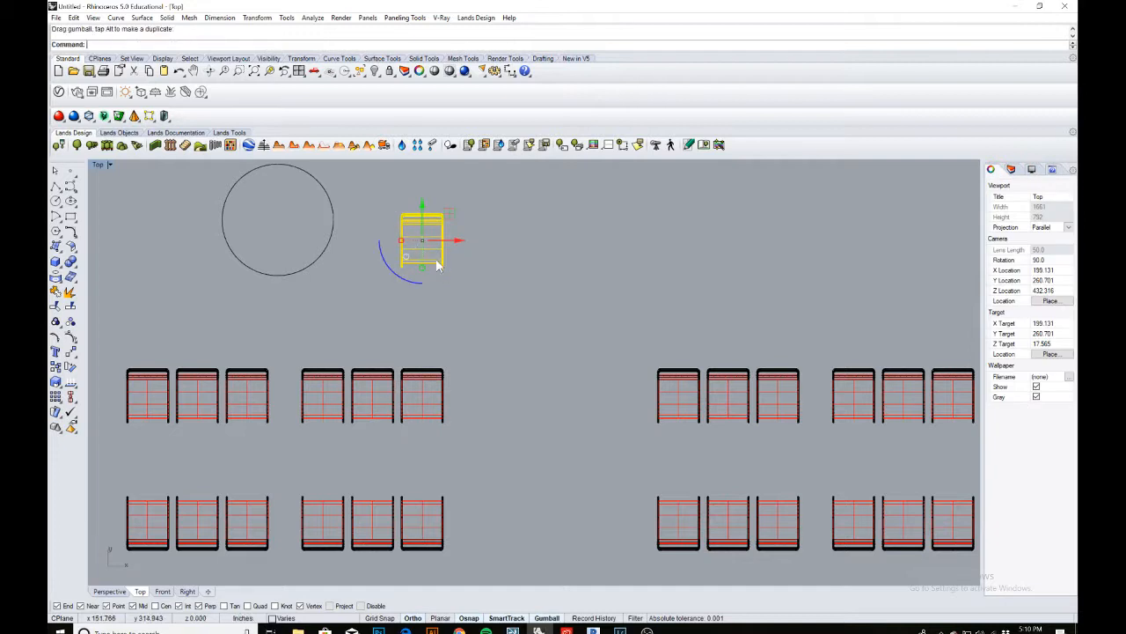
# Rotate the copied chair 90 degrees clockwise and place its front edge against the circle, centred on the circle's horizontal axis
pyautogui.moveTo(415, 290); pyautogui.dragTo(330, 222)
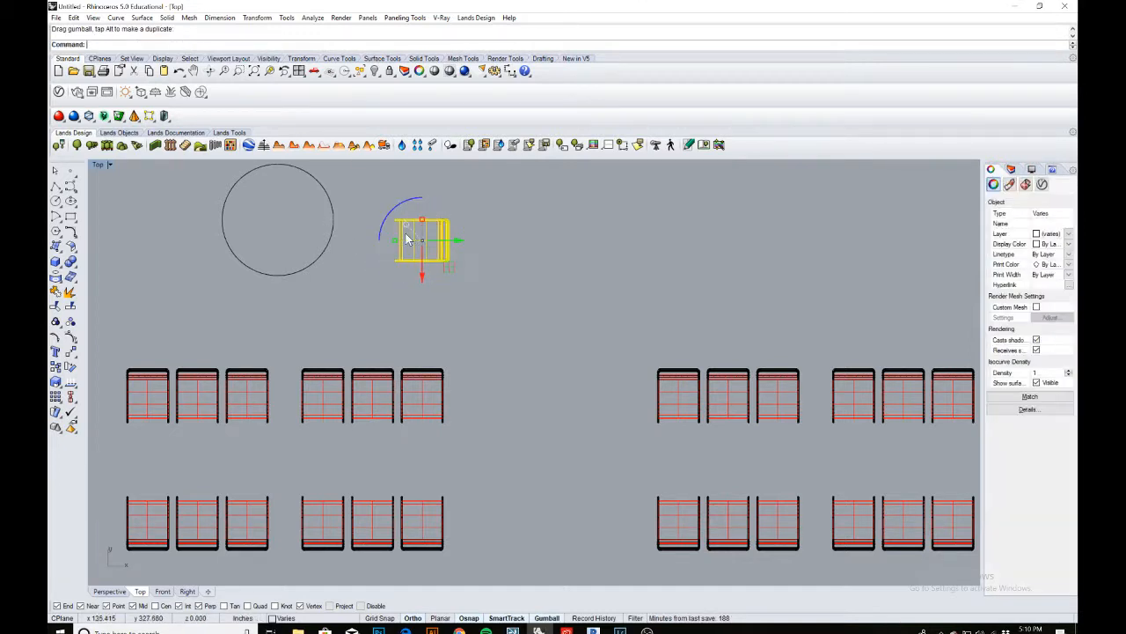
pyautogui.moveTo(450, 264); pyautogui.dragTo(392, 246)
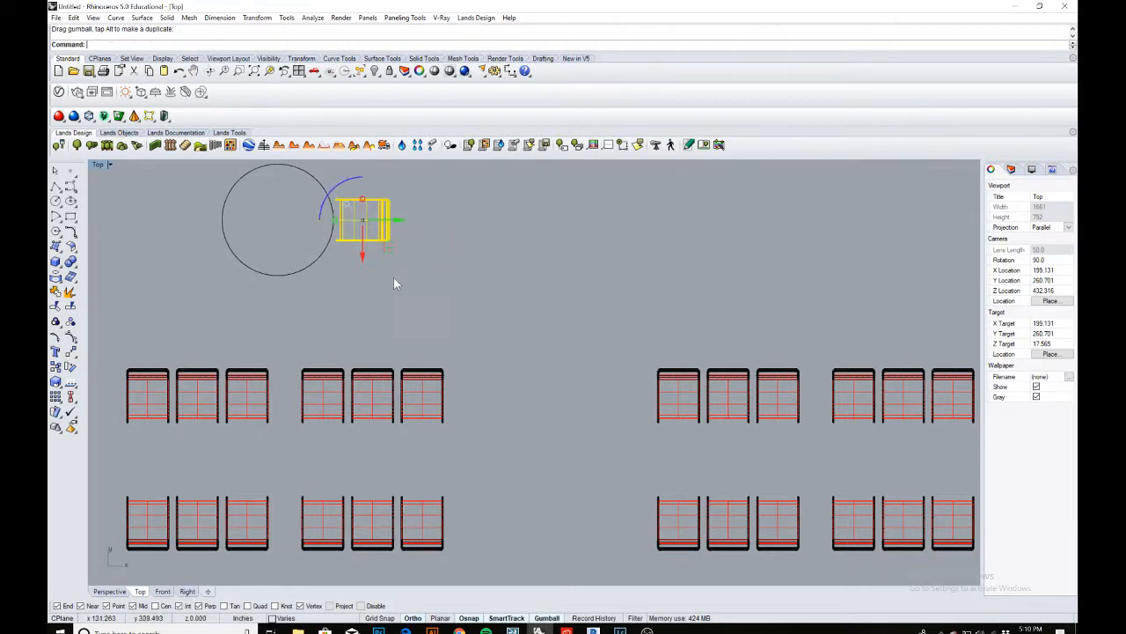
pyautogui.click(394, 277)
# Array the rotated chair along the circle with ArrayCrv, using 5 items and Freeform orientation
pyautogui.write('A')
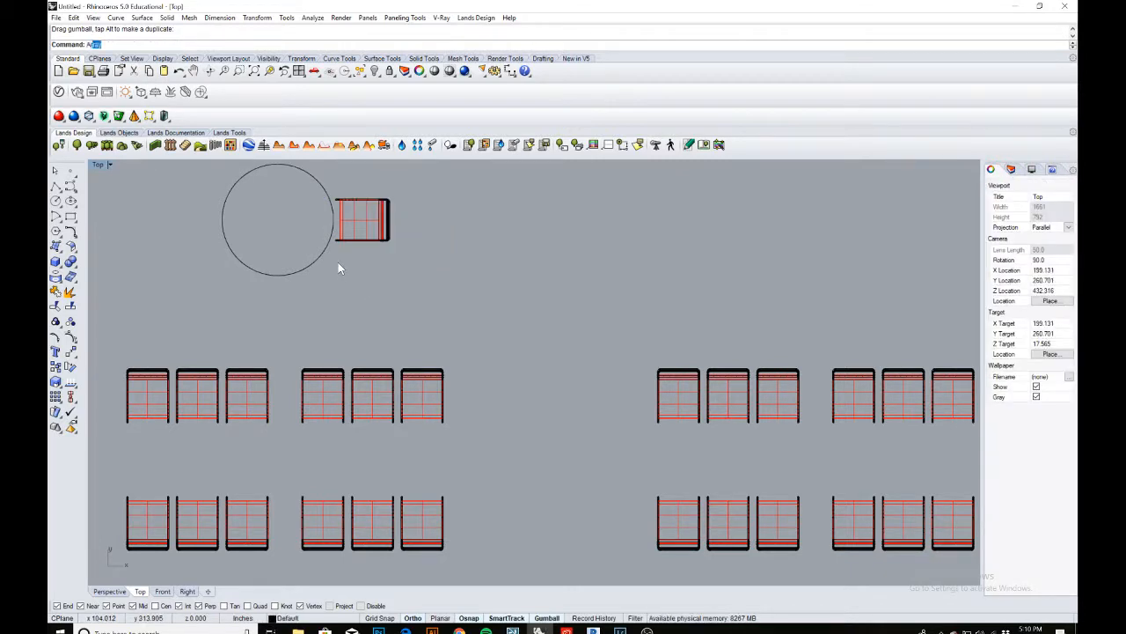
pyautogui.write('rray')
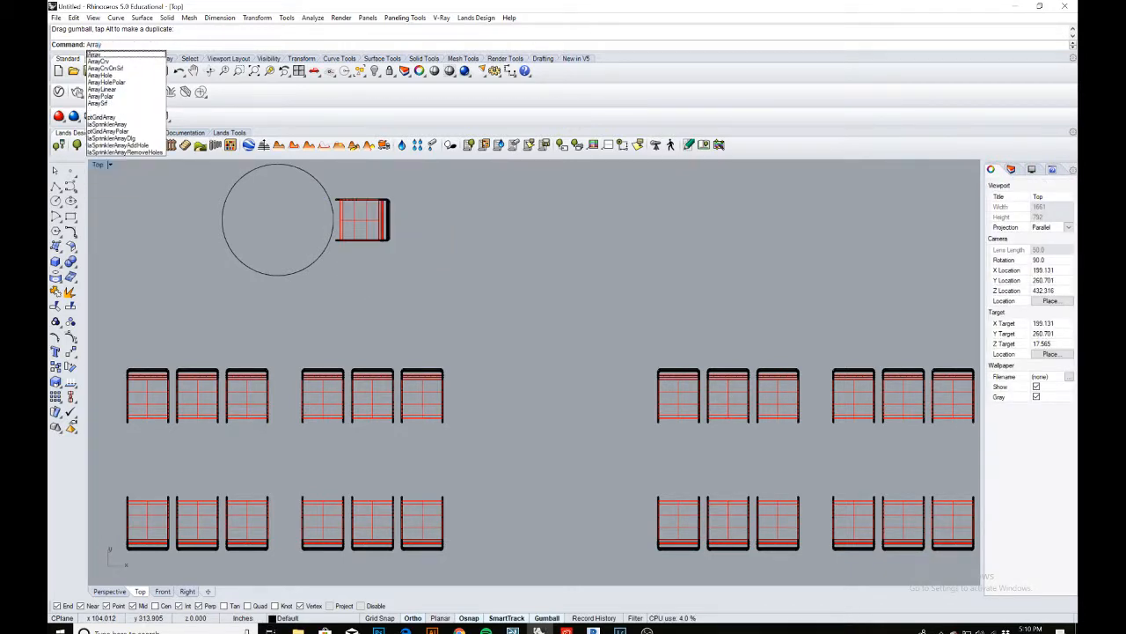
pyautogui.click(99, 61)
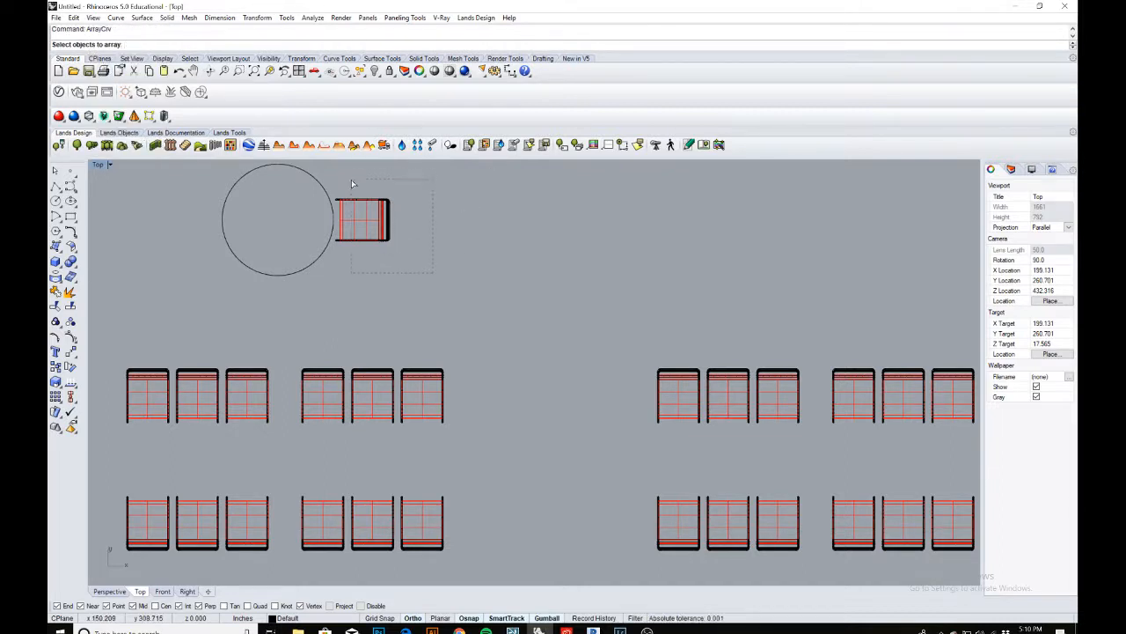
pyautogui.moveTo(351, 183); pyautogui.dragTo(351, 185)
pyautogui.press('Return')
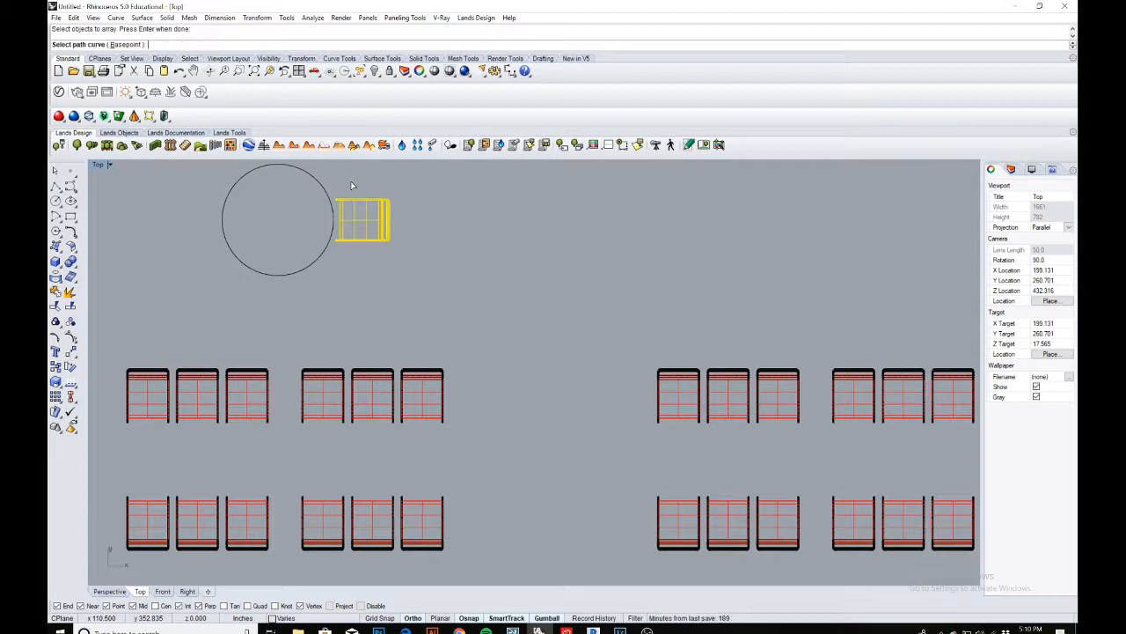
pyautogui.click(310, 181)
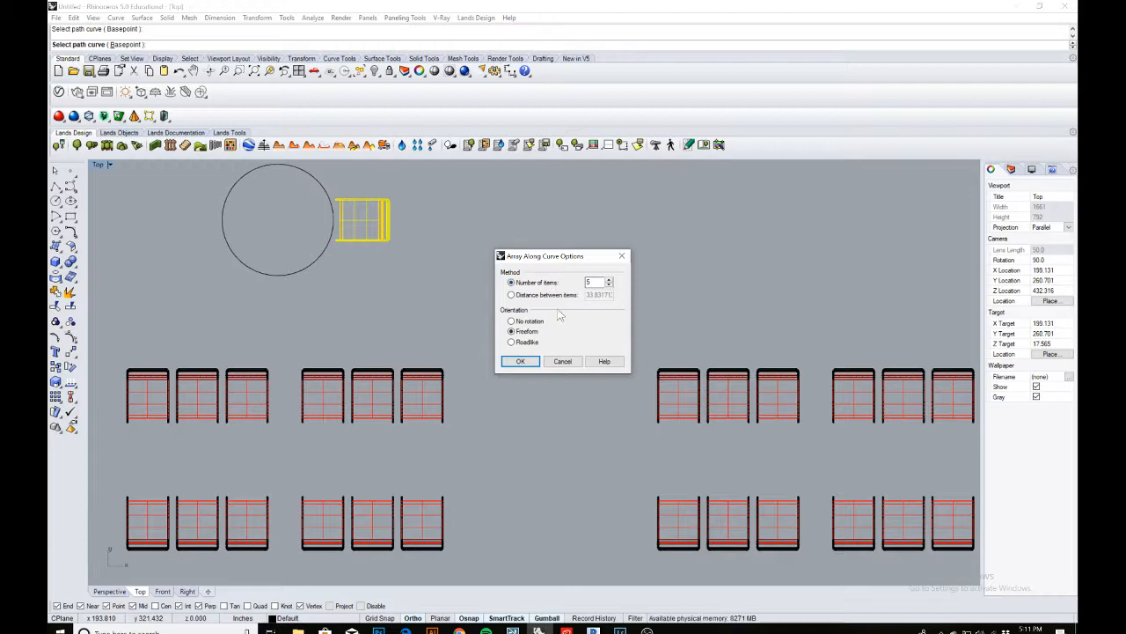
pyautogui.click(520, 361)
# Duplicate the round table with its five chairs and move the copy horizontally above the chair rows in the other half
pyautogui.scroll(-5, 466, 335)
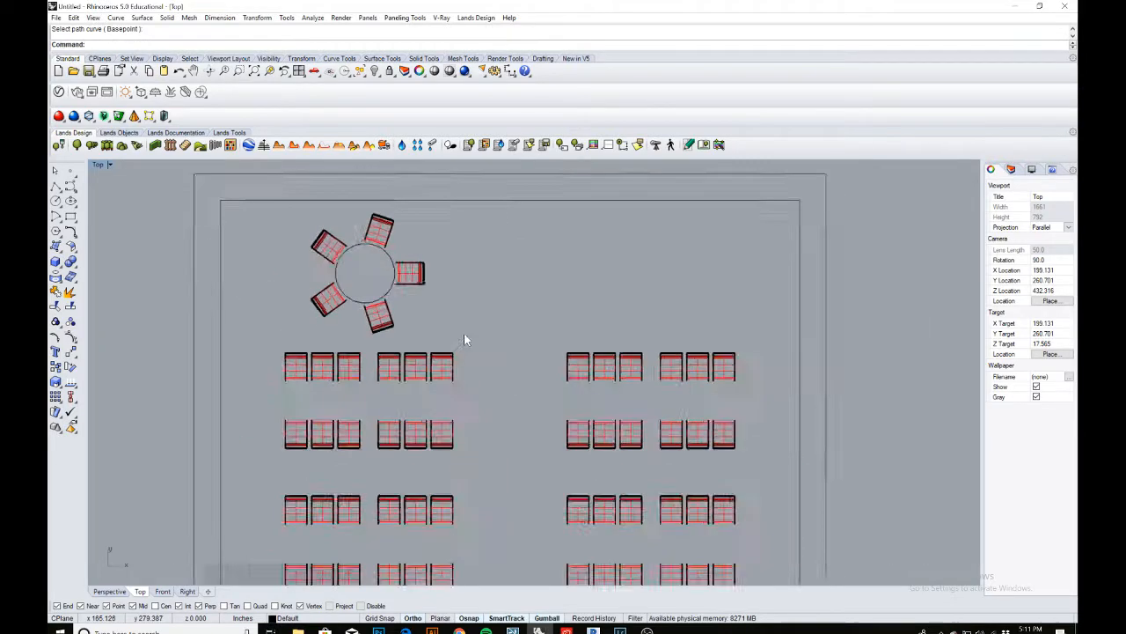
pyautogui.scroll(2, 323, 244)
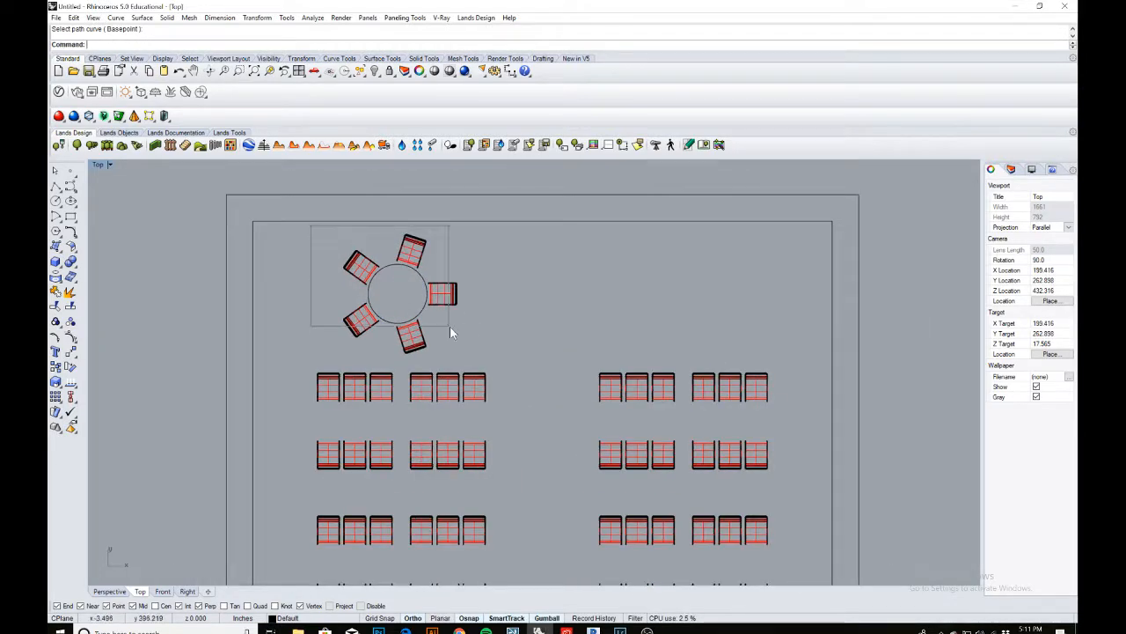
pyautogui.moveTo(449, 326); pyautogui.dragTo(476, 352)
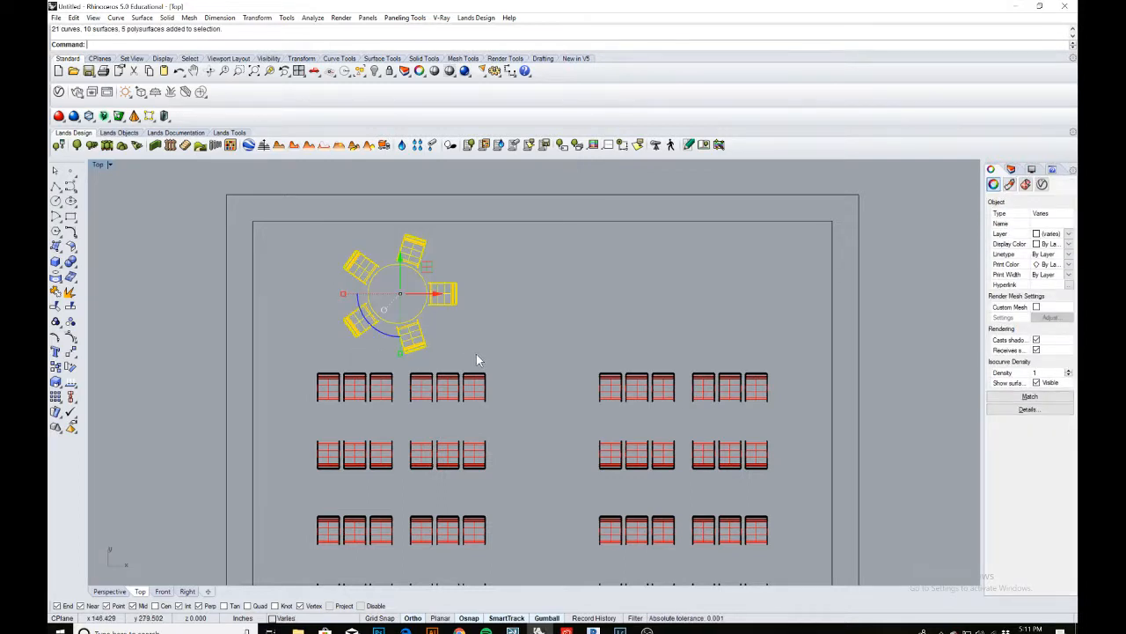
pyautogui.hotkey('ctrl', 'c')
pyautogui.hotkey('ctrl', 'v')
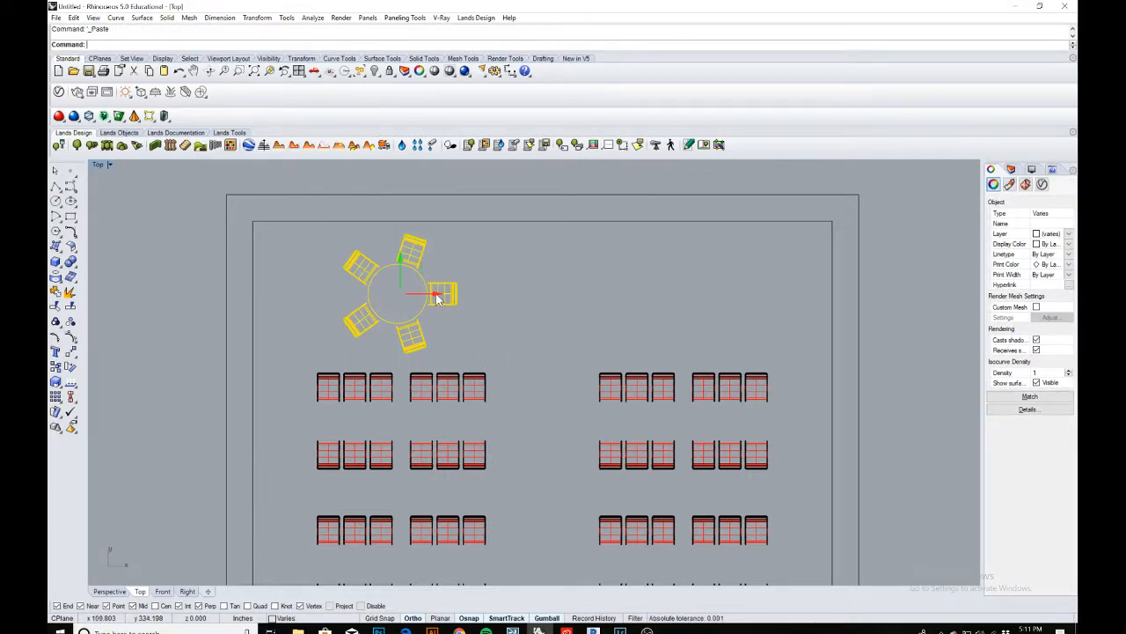
pyautogui.moveTo(437, 297); pyautogui.dragTo(715, 298)
pyautogui.press('Escape')
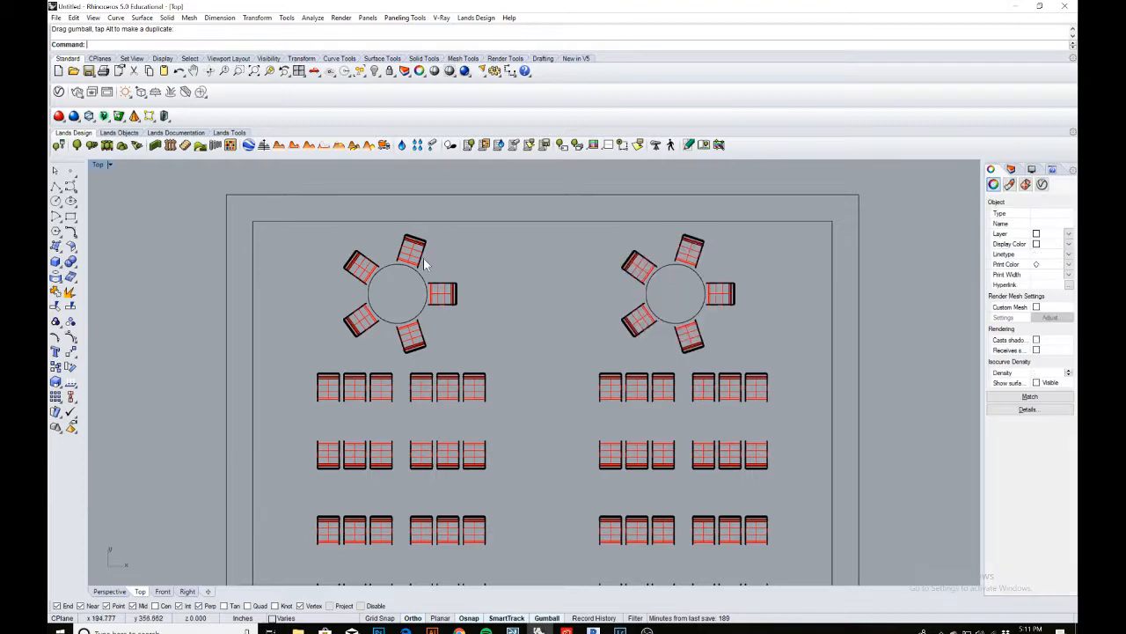
# In the Perspective view, extrude the inner and outer wall outlines together as a solid 180 inches high
pyautogui.doubleClick(99, 164)
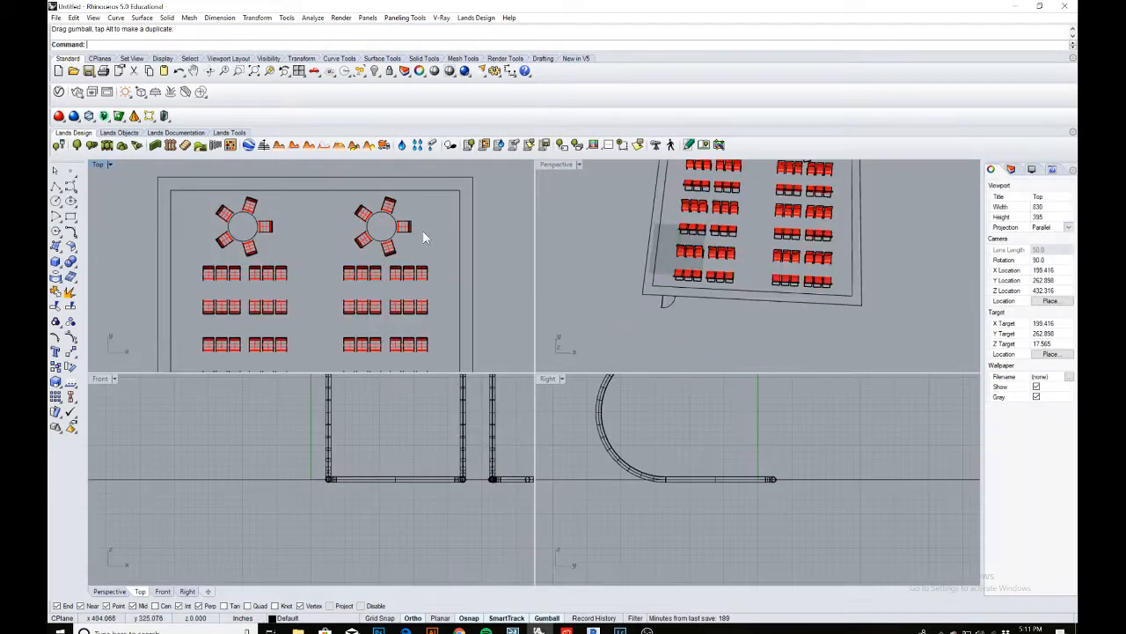
pyautogui.doubleClick(564, 167)
pyautogui.scroll(-6, 626, 233)
pyautogui.moveTo(755, 332); pyautogui.dragTo(704, 283, button='right')
pyautogui.scroll(2, 741, 355)
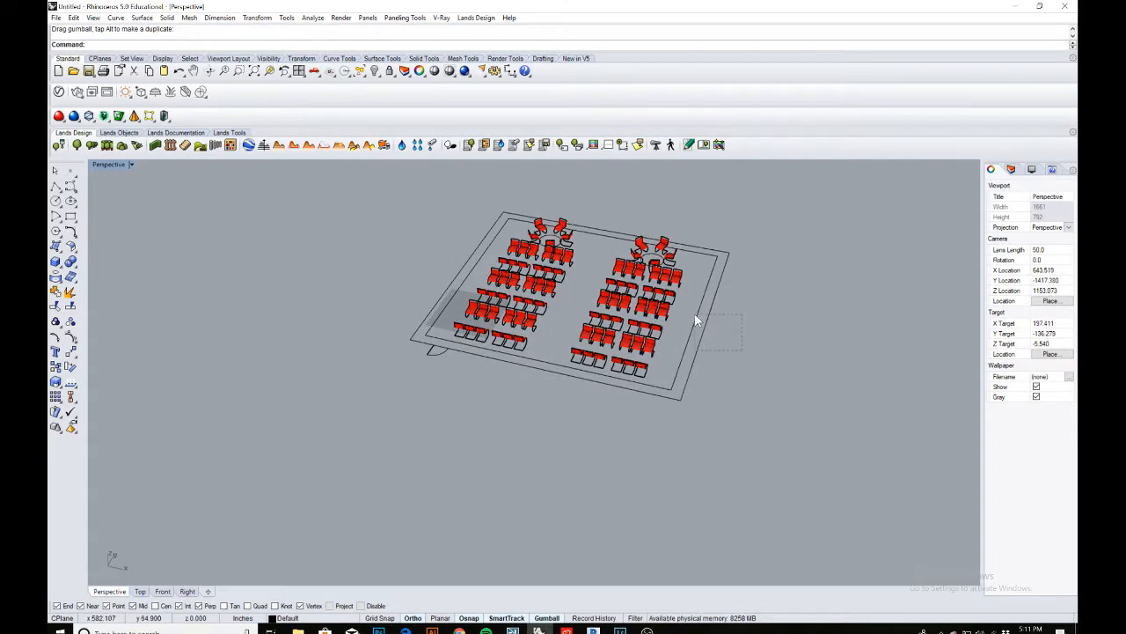
pyautogui.moveTo(695, 319); pyautogui.dragTo(696, 315)
pyautogui.write('ExtrudeCrv')
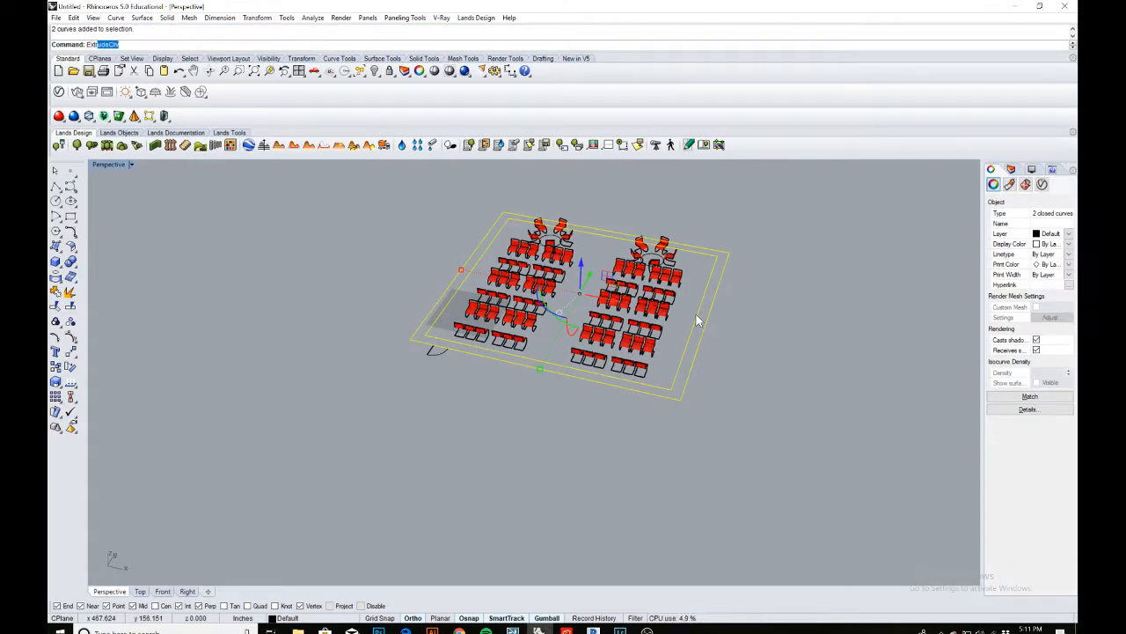
pyautogui.press('Return')
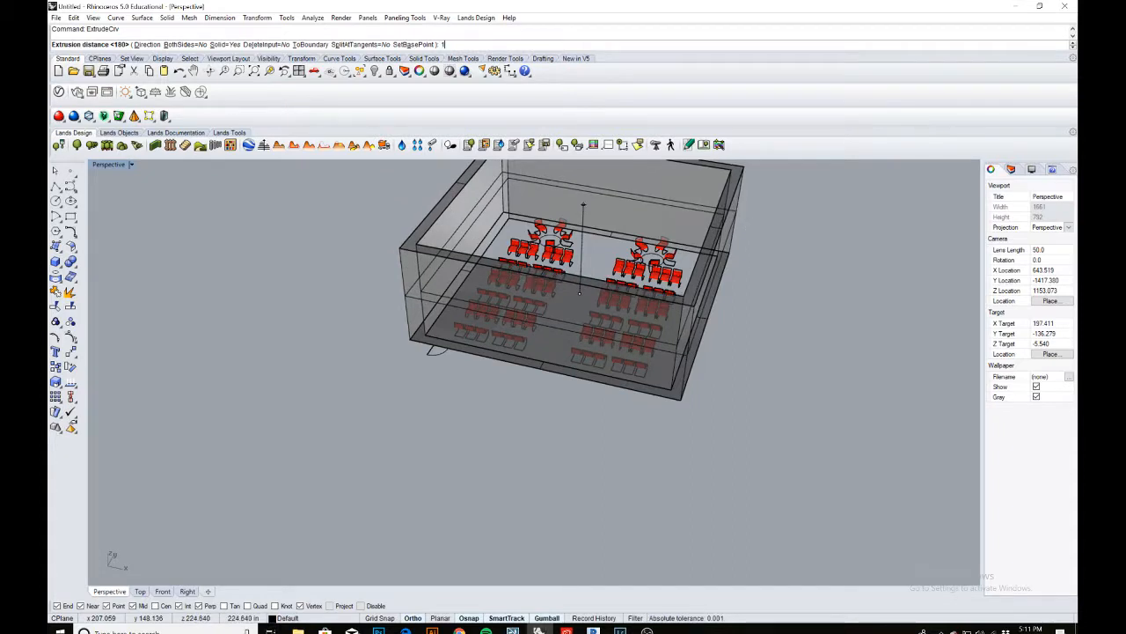
pyautogui.press('Return')
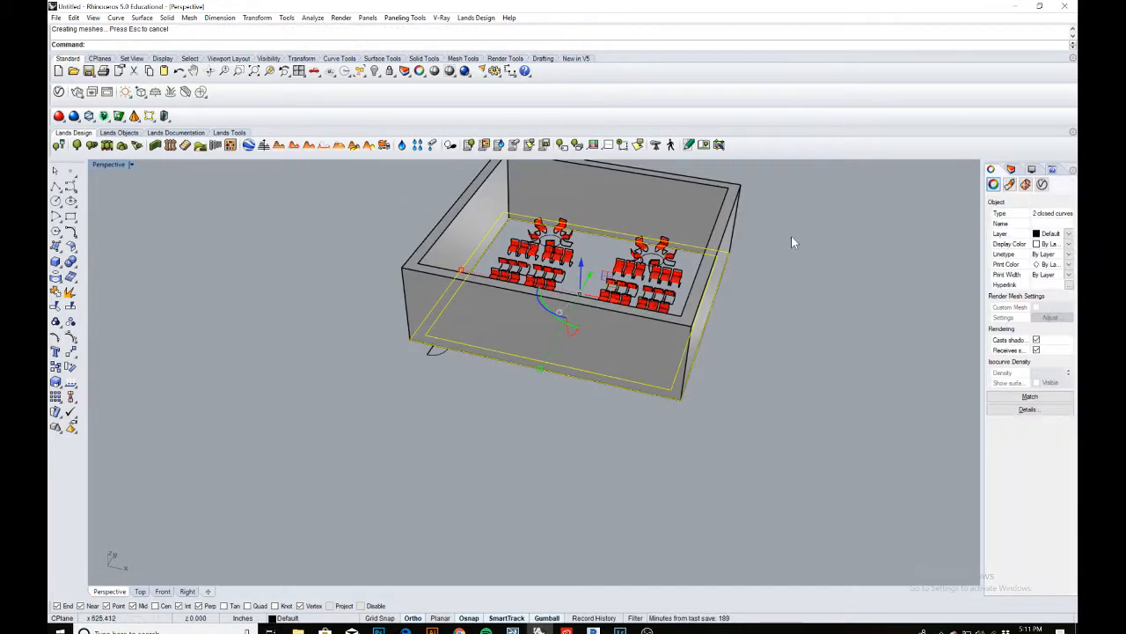
pyautogui.click(791, 236)
# Start a three-point rectangle on the outer wall face at the door's hinge corner and give it an 84-inch vertical edge
pyautogui.moveTo(480, 367); pyautogui.dragTo(481, 450, button='right')
pyautogui.scroll(5, 453, 409)
pyautogui.scroll(3, 460, 414)
pyautogui.scroll(-3, 390, 355)
pyautogui.scroll(2, 480, 449)
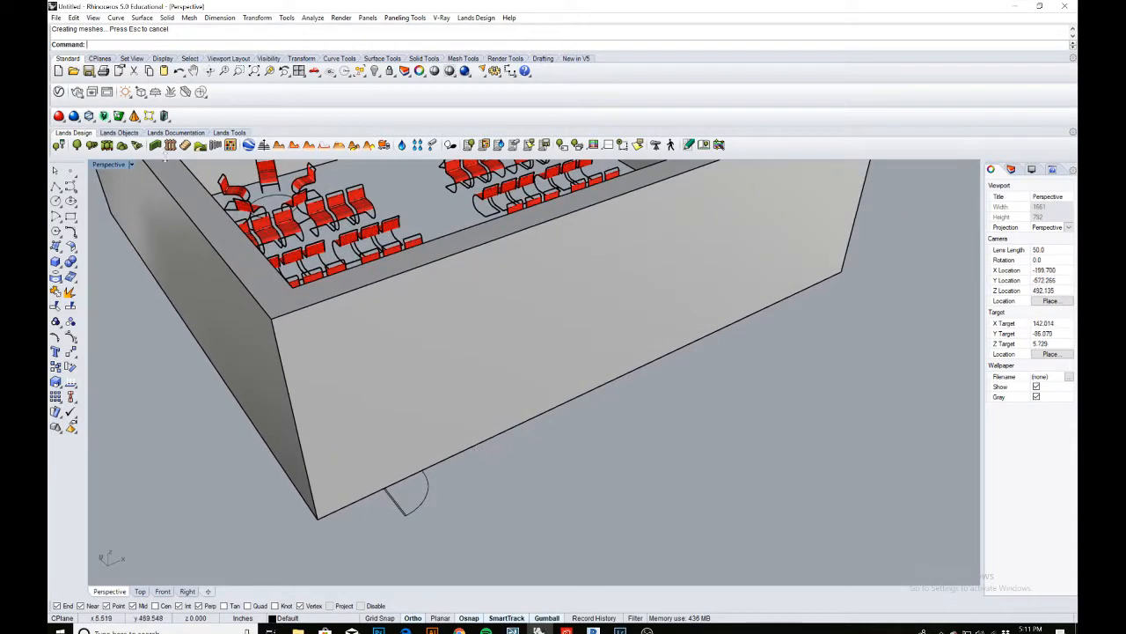
pyautogui.click(74, 220)
pyautogui.click(125, 222)
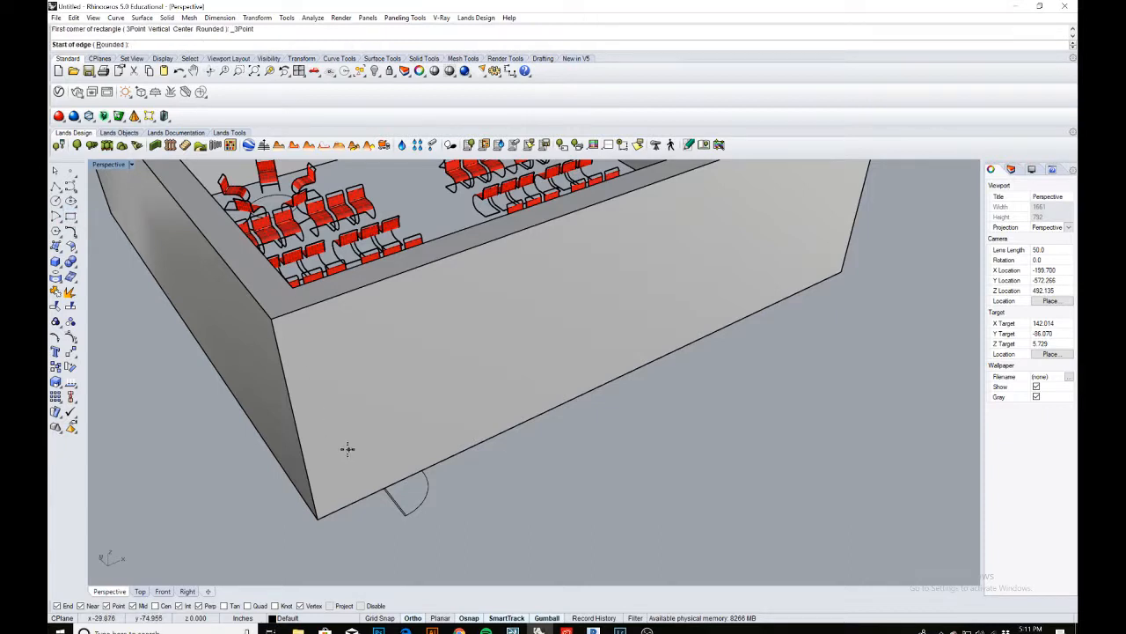
pyautogui.scroll(3, 423, 493)
pyautogui.scroll(2, 418, 509)
pyautogui.click(351, 461)
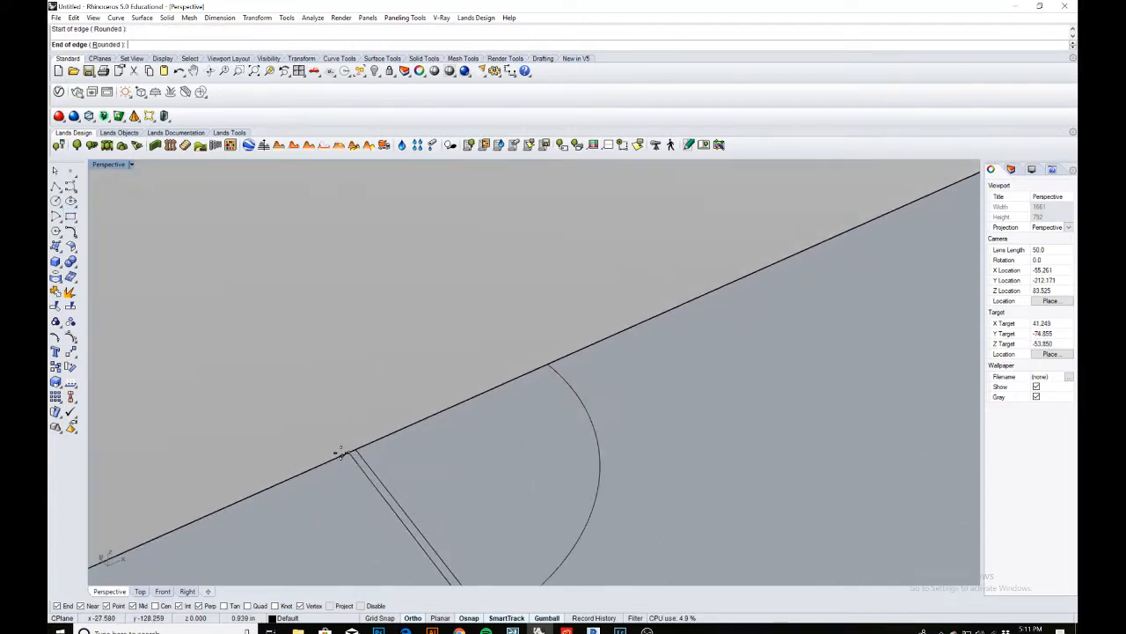
pyautogui.scroll(-4, 343, 440)
pyautogui.moveTo(352, 377); pyautogui.dragTo(369, 398, button='right')
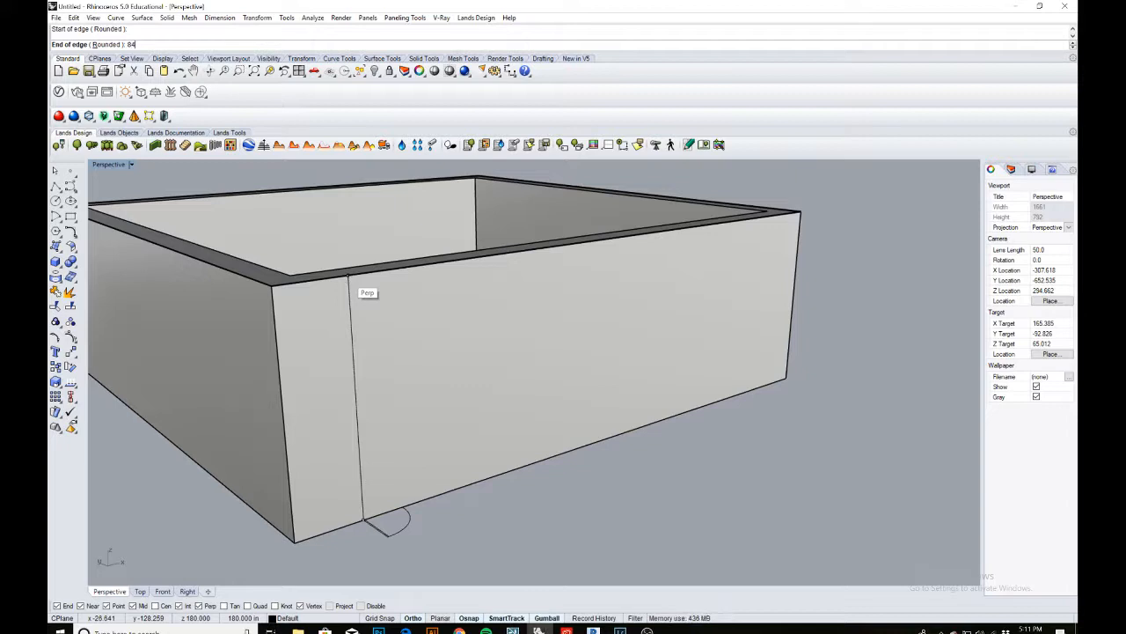
pyautogui.write('84')
pyautogui.press('Return')
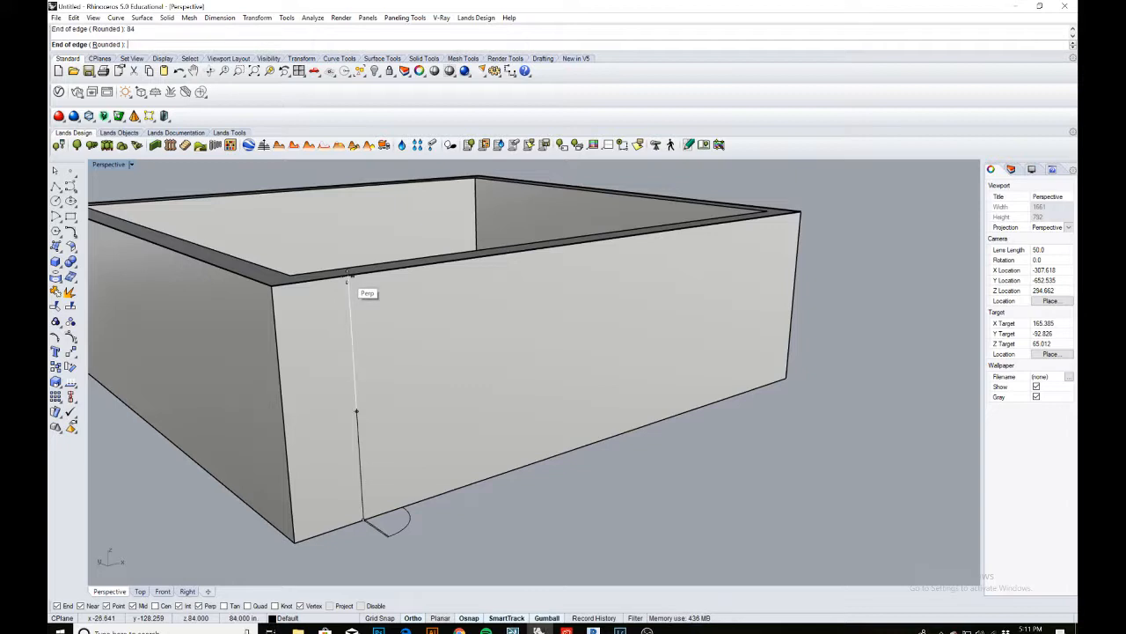
pyautogui.click(348, 278)
# Complete the door rectangle by setting its width to where the door swing arc meets the wall's base edge
pyautogui.scroll(6, 421, 523)
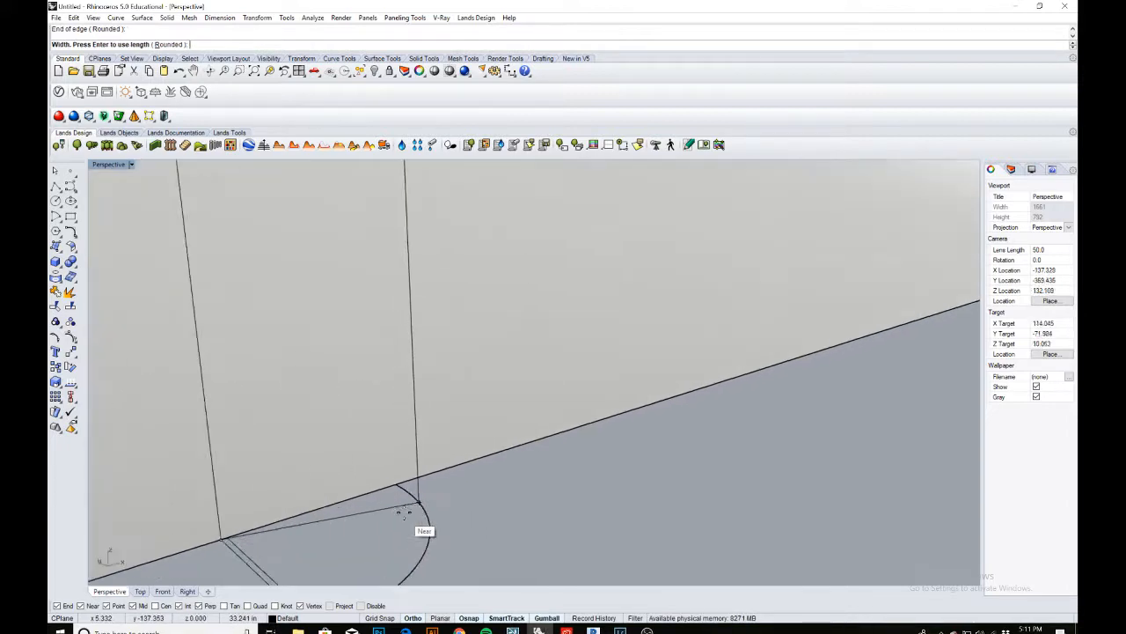
pyautogui.scroll(-6, 398, 425)
pyautogui.moveTo(387, 407); pyautogui.dragTo(395, 422, button='right')
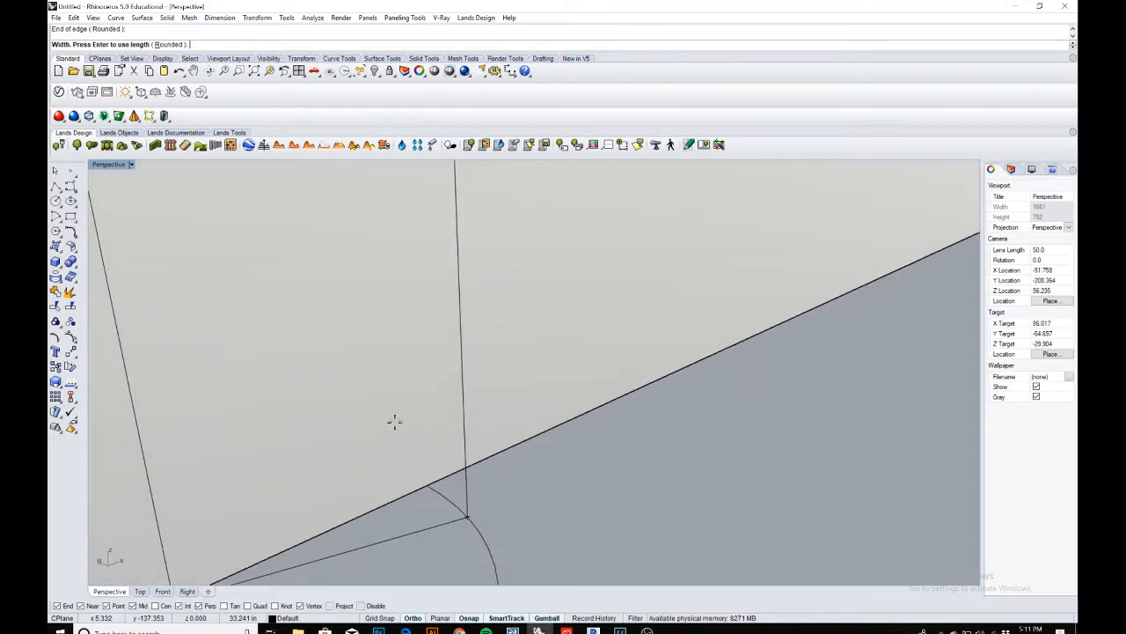
pyautogui.click(419, 486)
pyautogui.moveTo(420, 485); pyautogui.dragTo(500, 467, button='right')
pyautogui.scroll(-5, 395, 500)
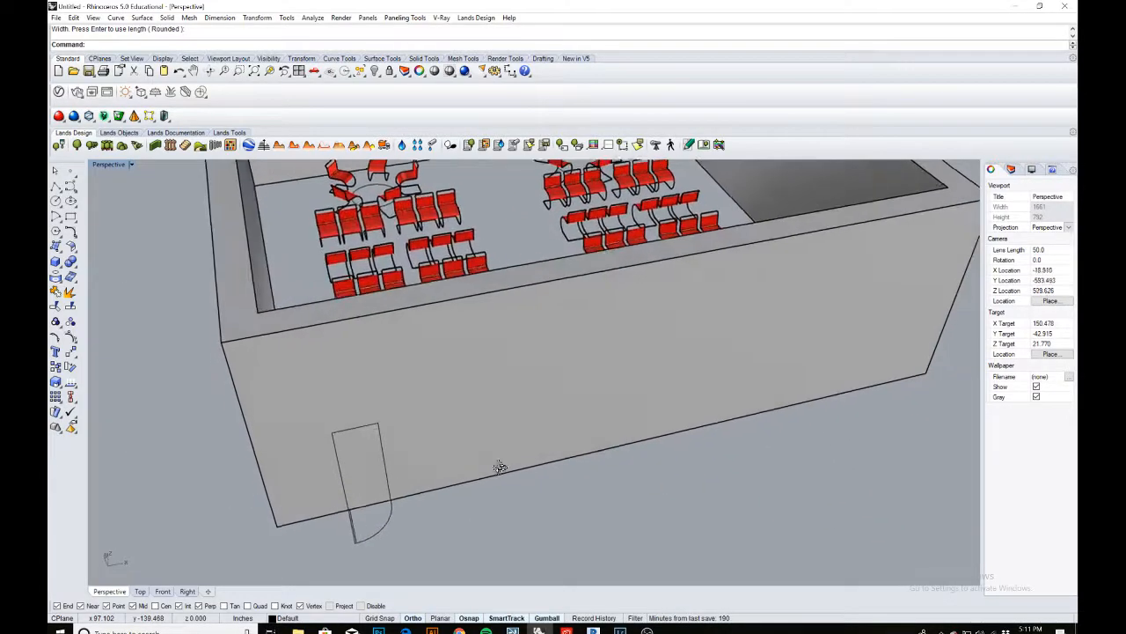
# Mirror a copy of the door swing curves and door rectangle about the midpoint of the wall's bottom edge
pyautogui.scroll(2, 403, 517)
pyautogui.scroll(2, 403, 517)
pyautogui.moveTo(307, 536); pyautogui.dragTo(306, 537)
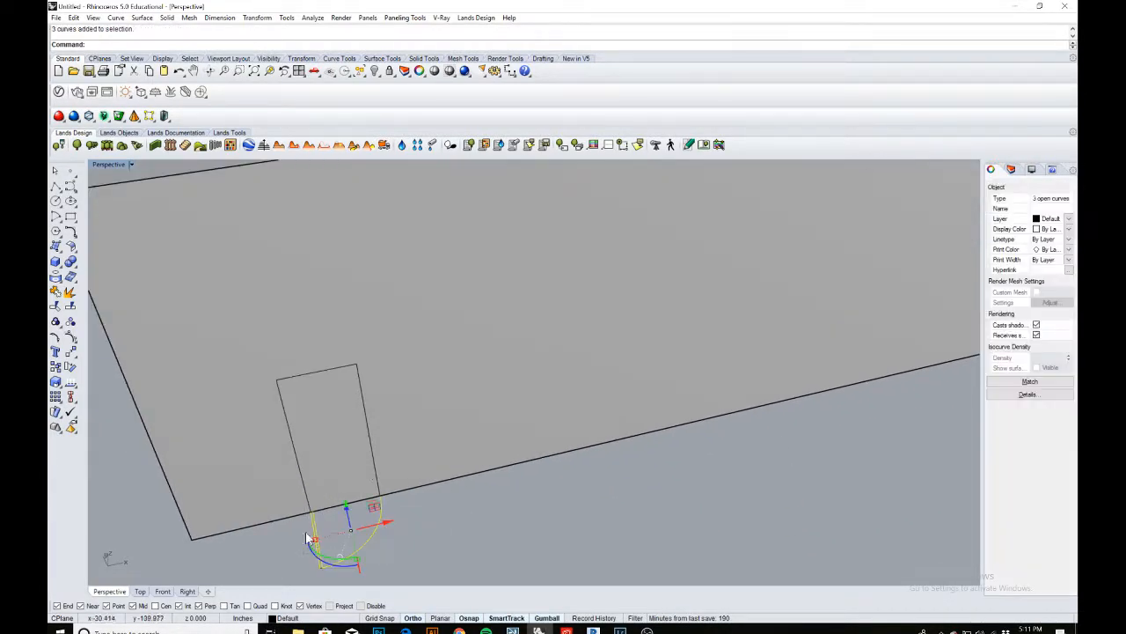
pyautogui.keyDown('shift'); pyautogui.click(373, 469); pyautogui.keyUp('shift')
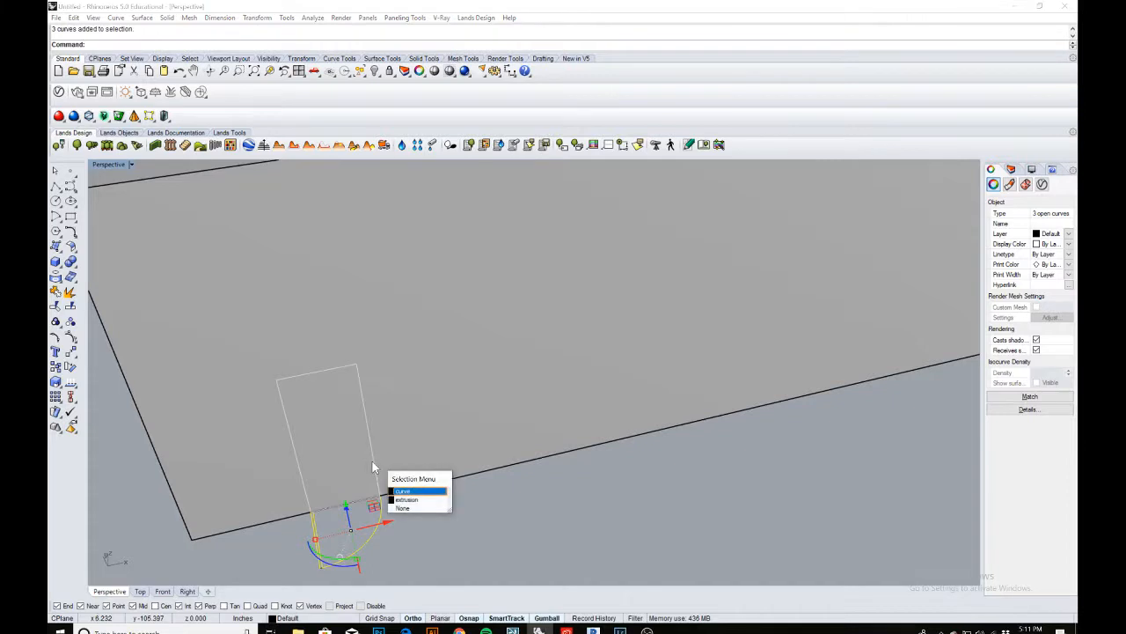
pyautogui.click(437, 500)
pyautogui.scroll(-3, 447, 499)
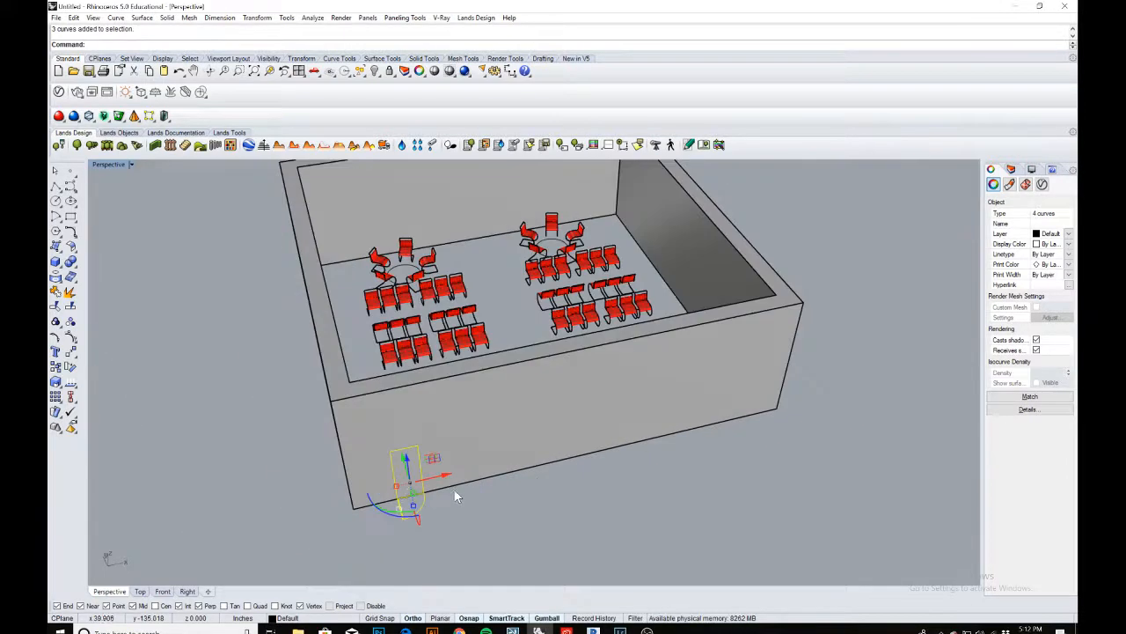
pyautogui.press('Return')
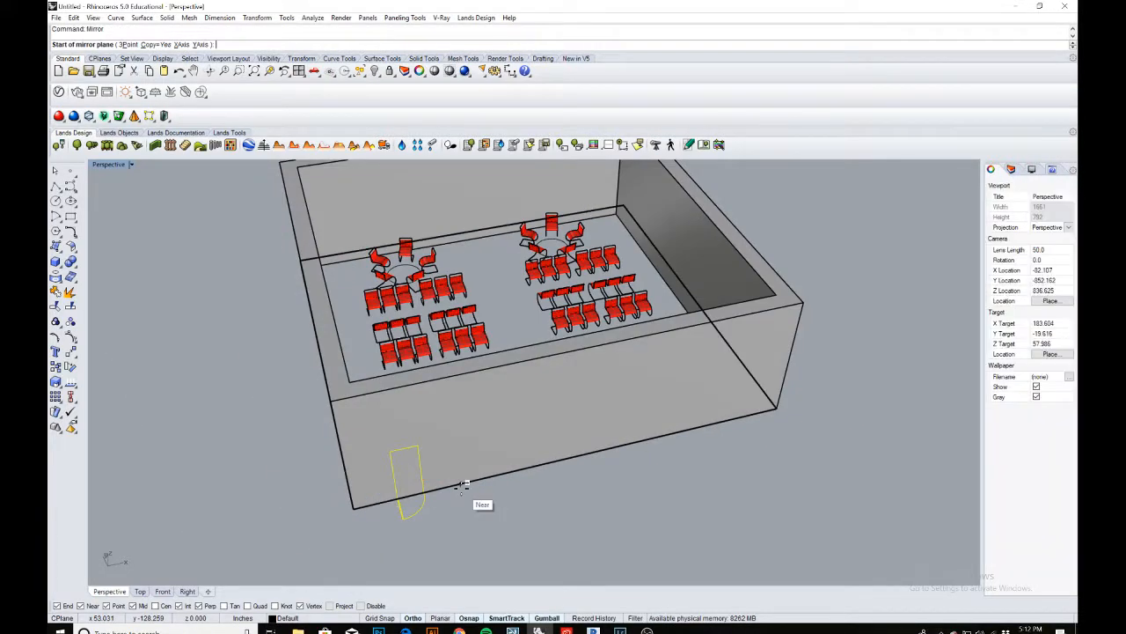
pyautogui.click(582, 454)
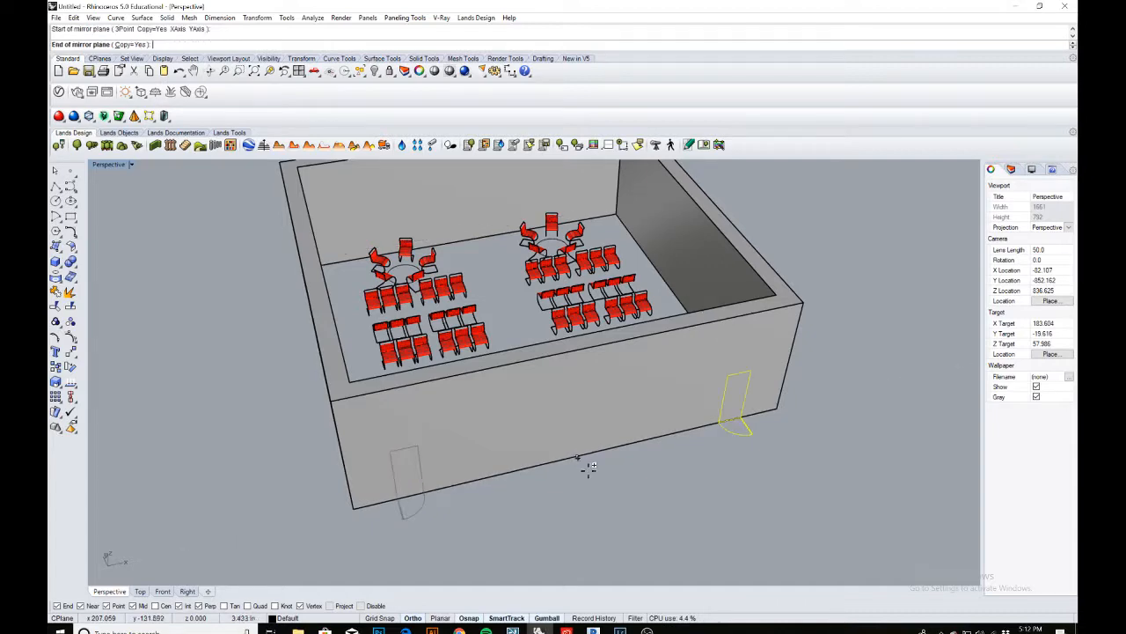
pyautogui.click(619, 513)
# Cut both door openings through the wall with MakeHole from the two door rectangles, 24 inches deep to the wall's inner edge
pyautogui.moveTo(665, 492); pyautogui.dragTo(799, 460, button='right')
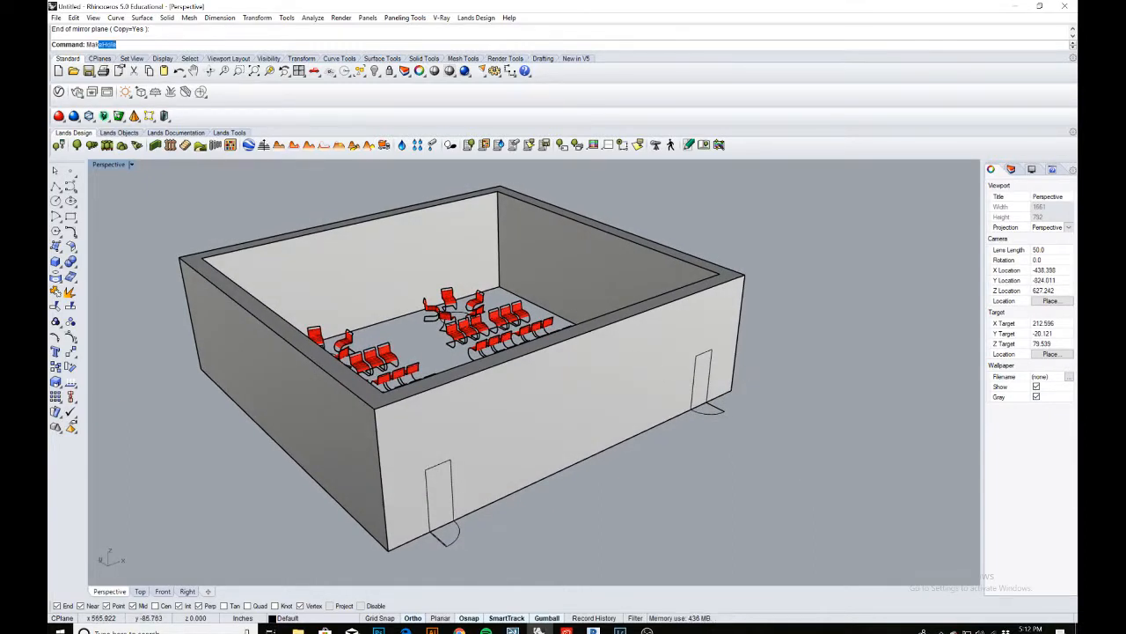
pyautogui.press('Return')
pyautogui.scroll(2, 427, 484)
pyautogui.click(448, 472)
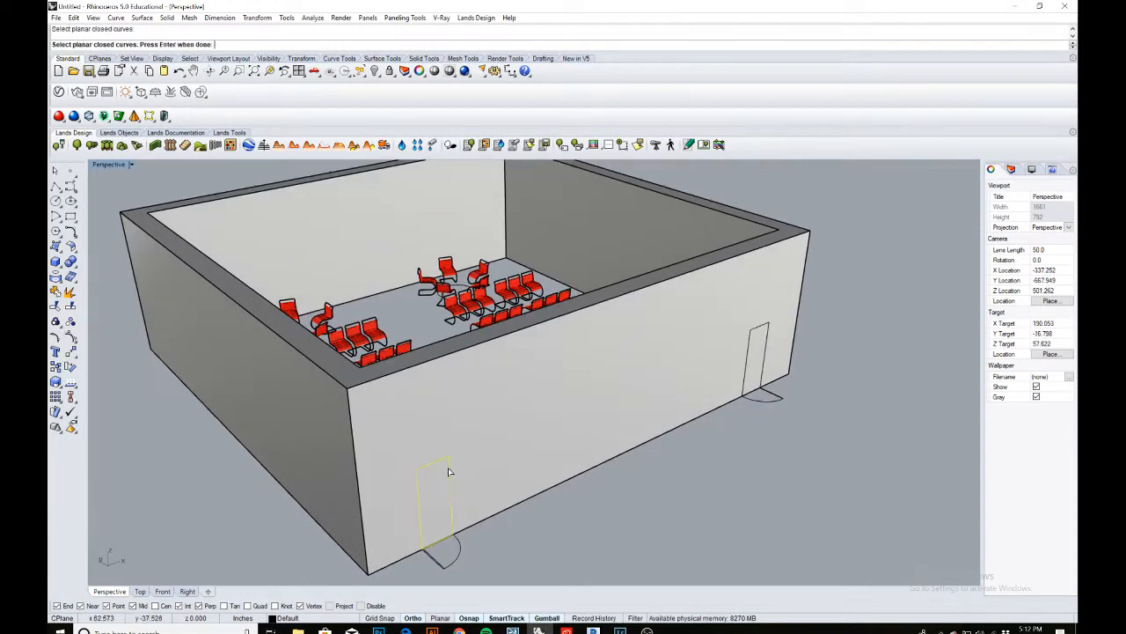
pyautogui.click(767, 345)
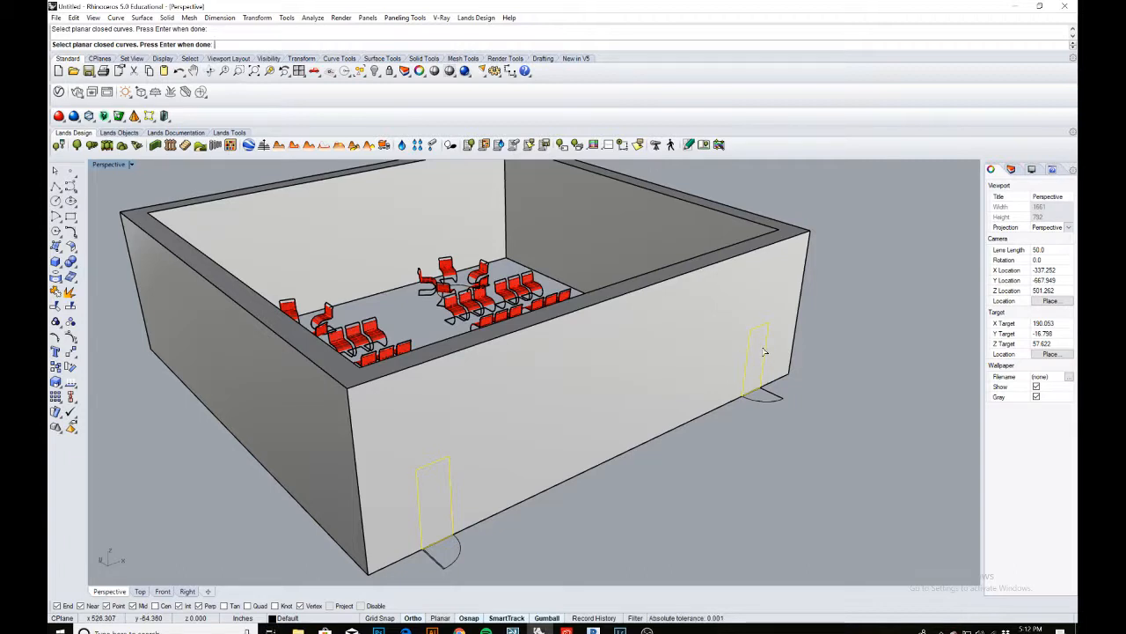
pyautogui.press('Return')
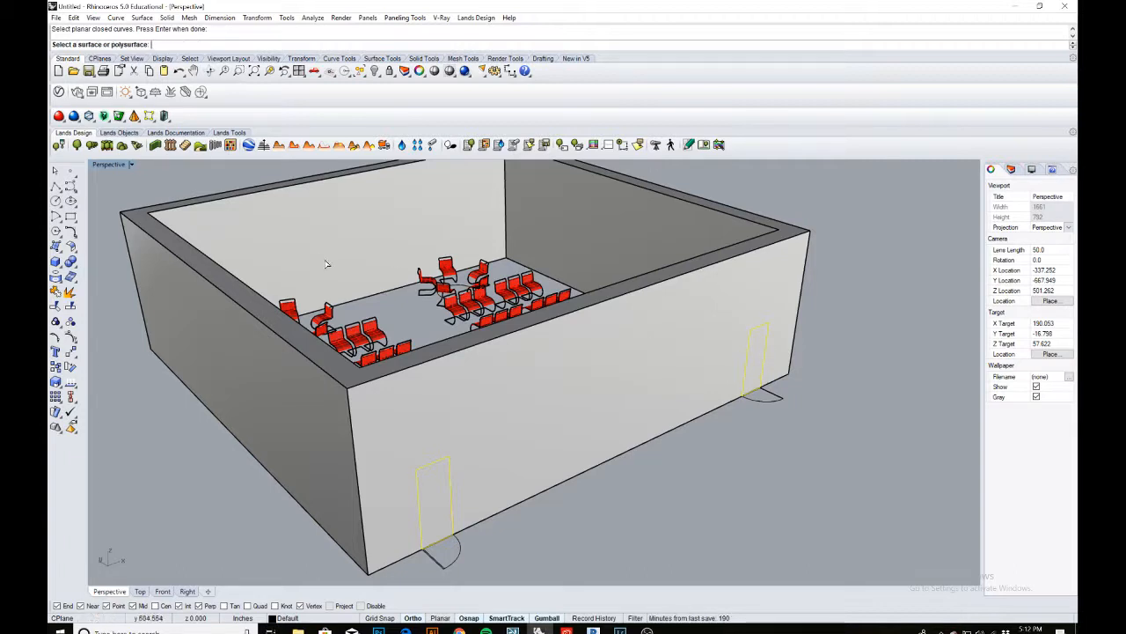
pyautogui.click(743, 259)
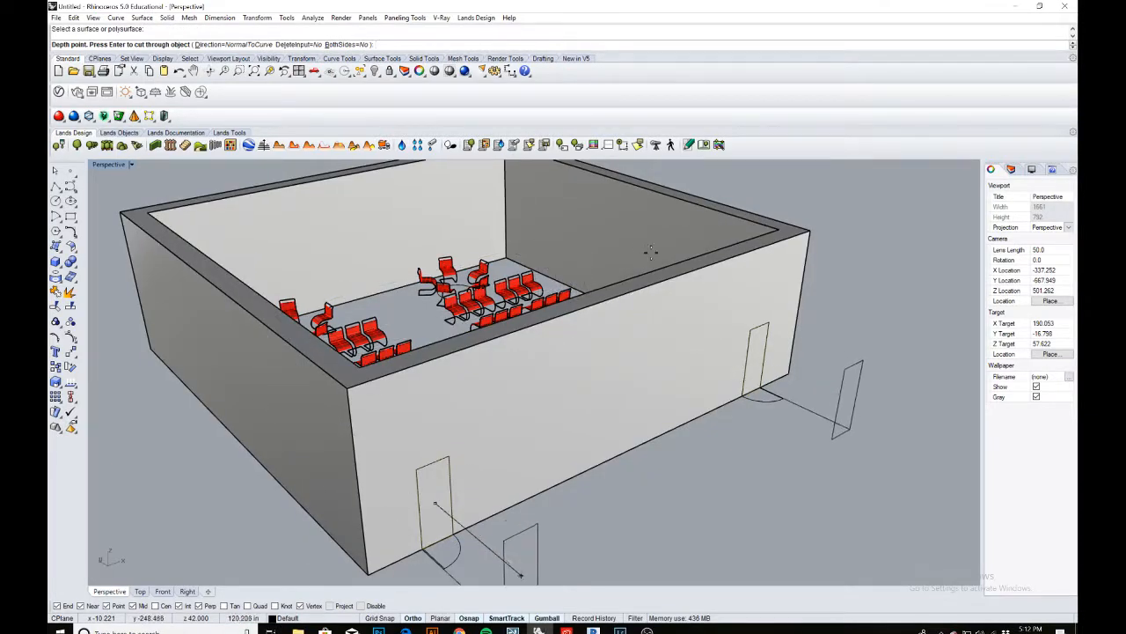
pyautogui.moveTo(713, 290); pyautogui.dragTo(739, 303, button='right')
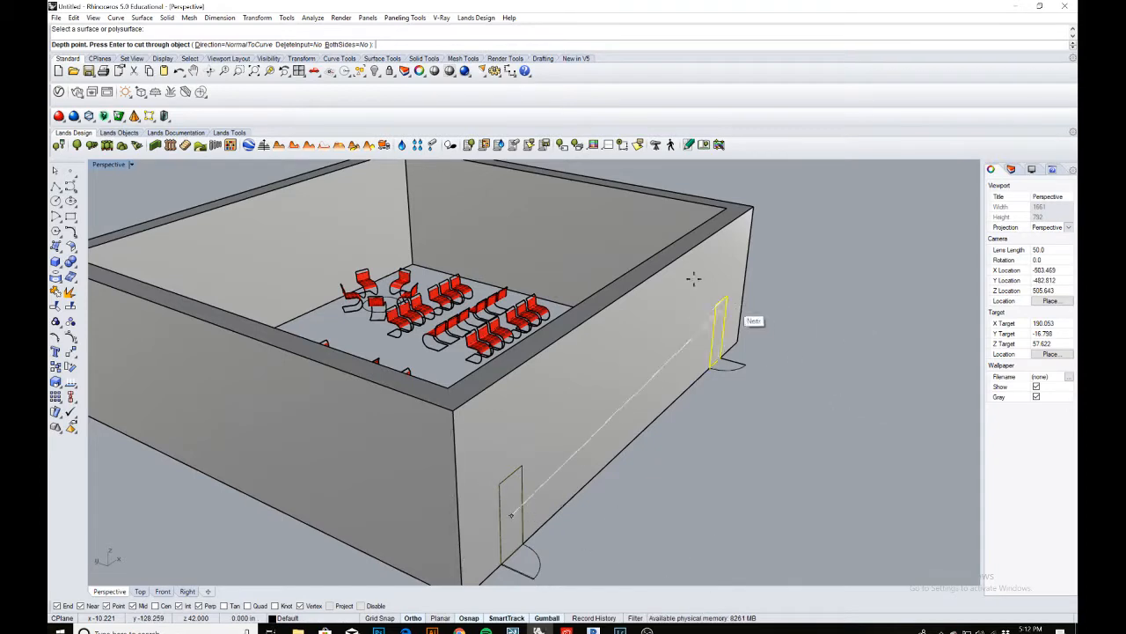
pyautogui.scroll(4, 695, 214)
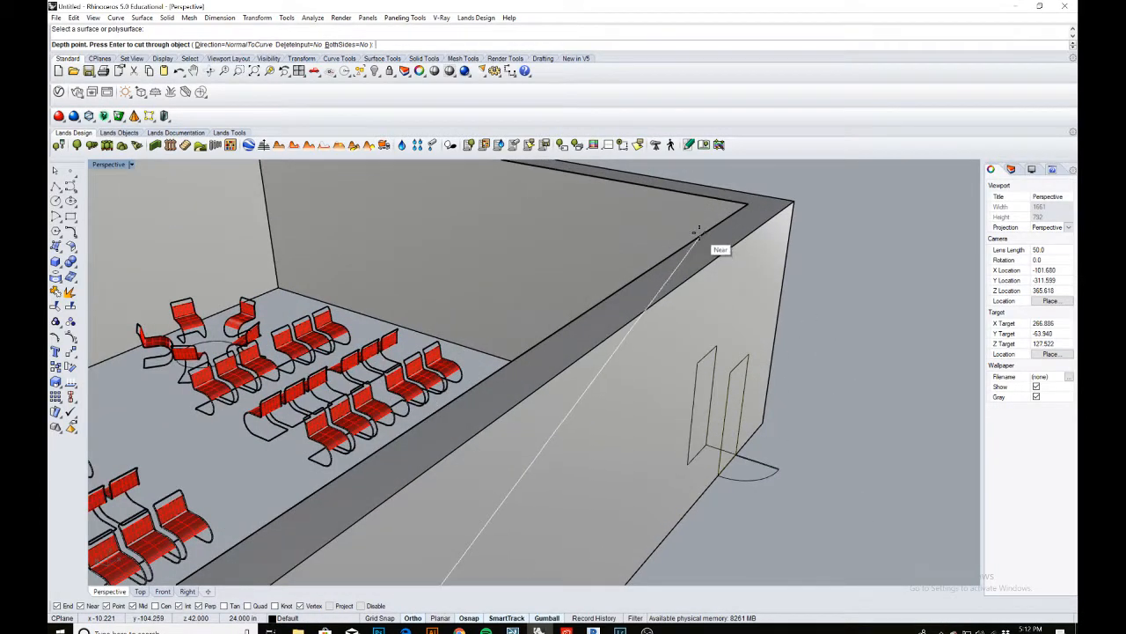
pyautogui.scroll(-4, 700, 232)
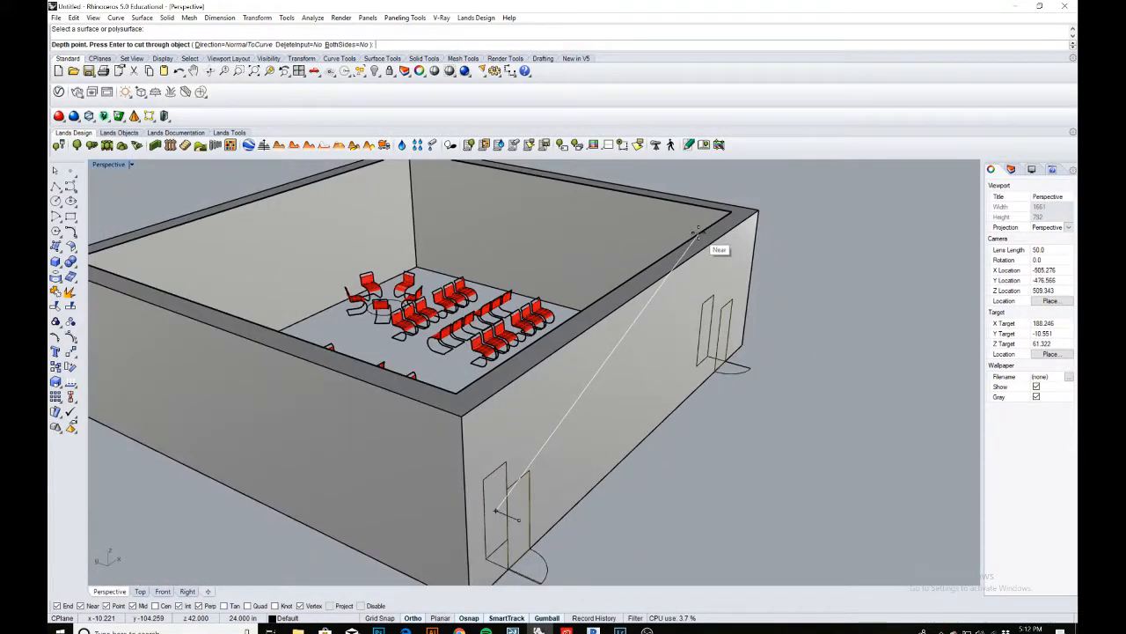
pyautogui.click(700, 233)
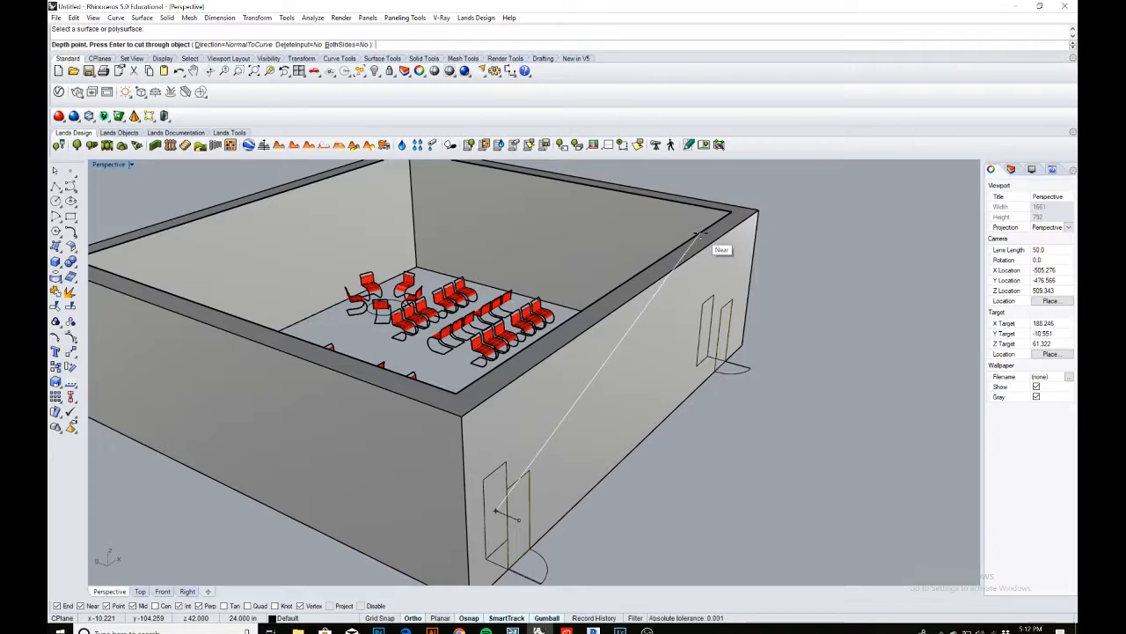
pyautogui.moveTo(804, 289); pyautogui.dragTo(631, 418, button='right')
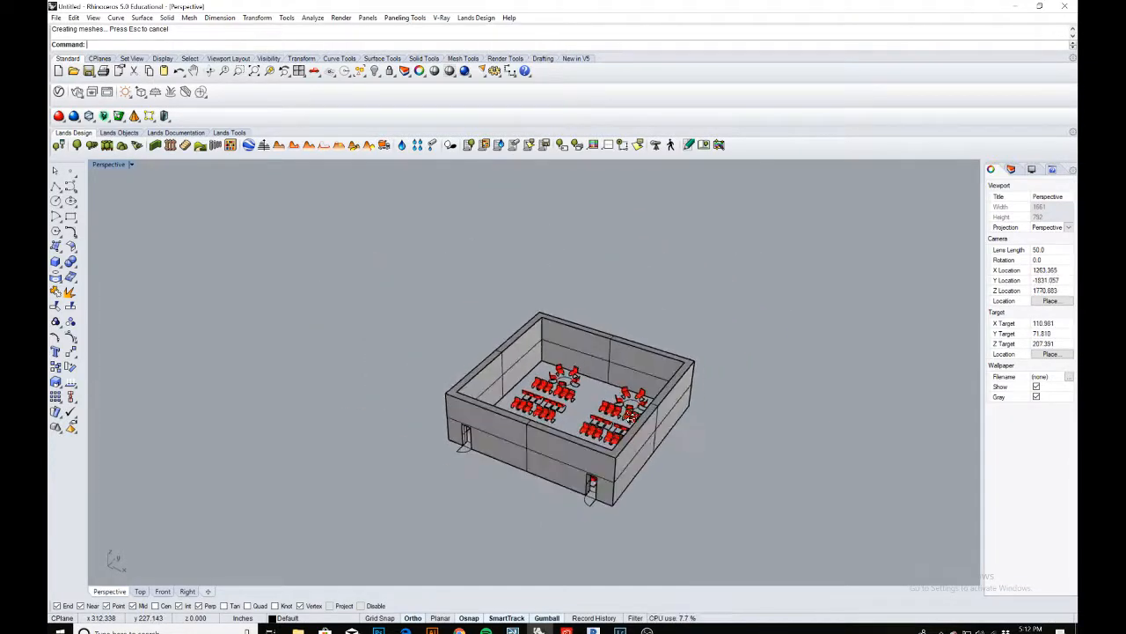